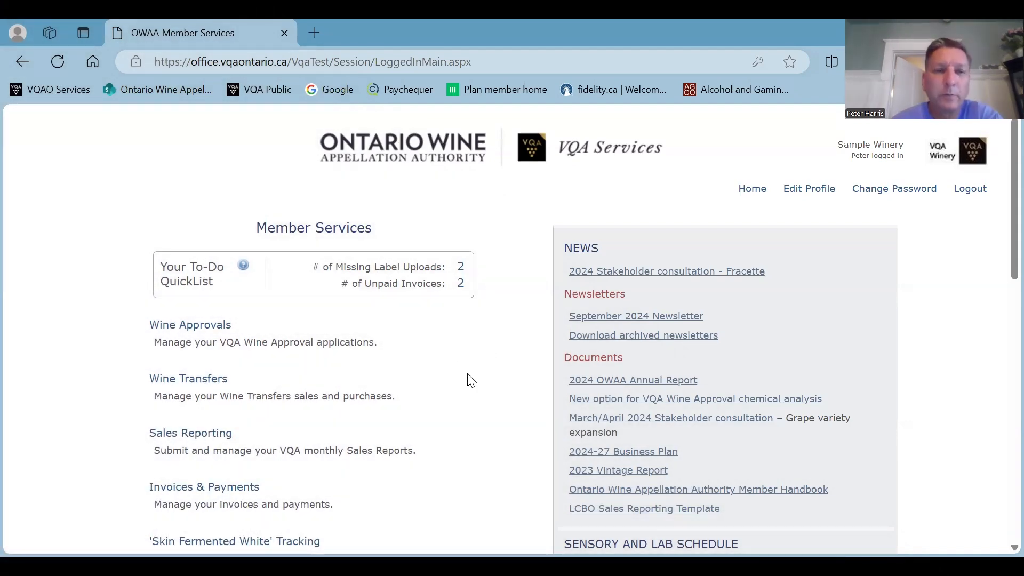
- Open the LCBO Sales Reporting Template page, download Winery Reporting Template 26.7 and open the workbook with editing enabled
click(617, 510)
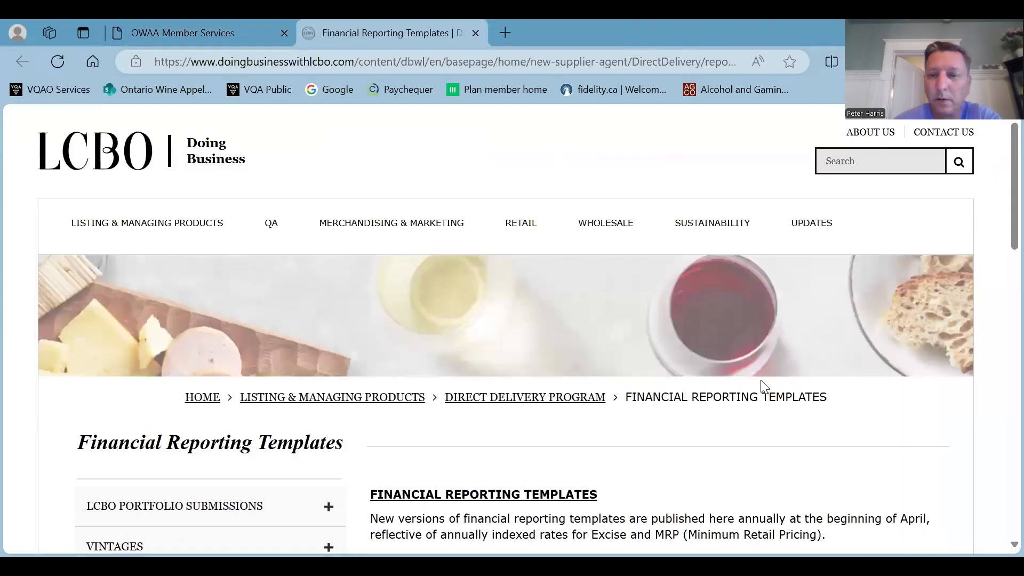
scroll(762, 383, down, 5)
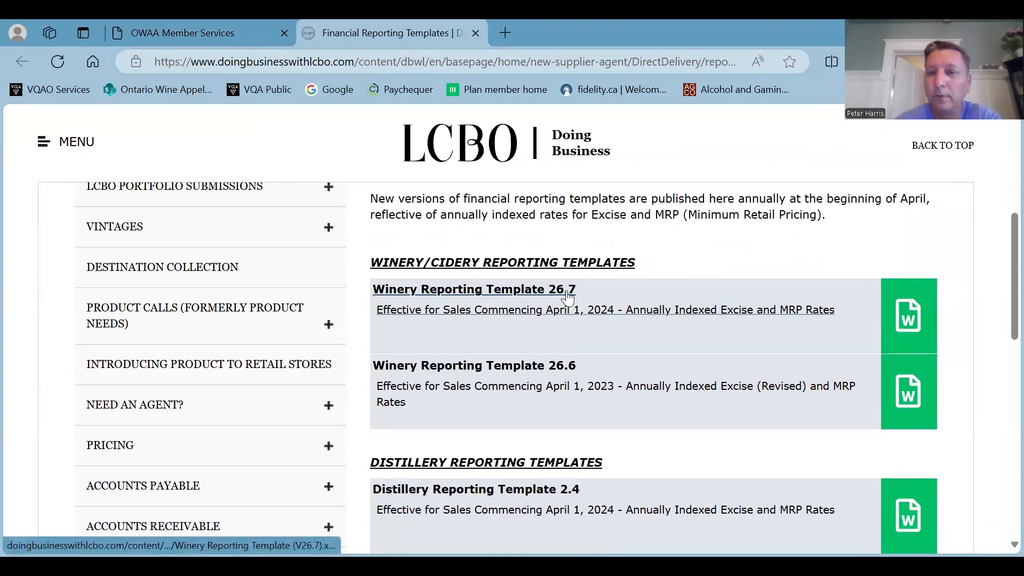
click(909, 317)
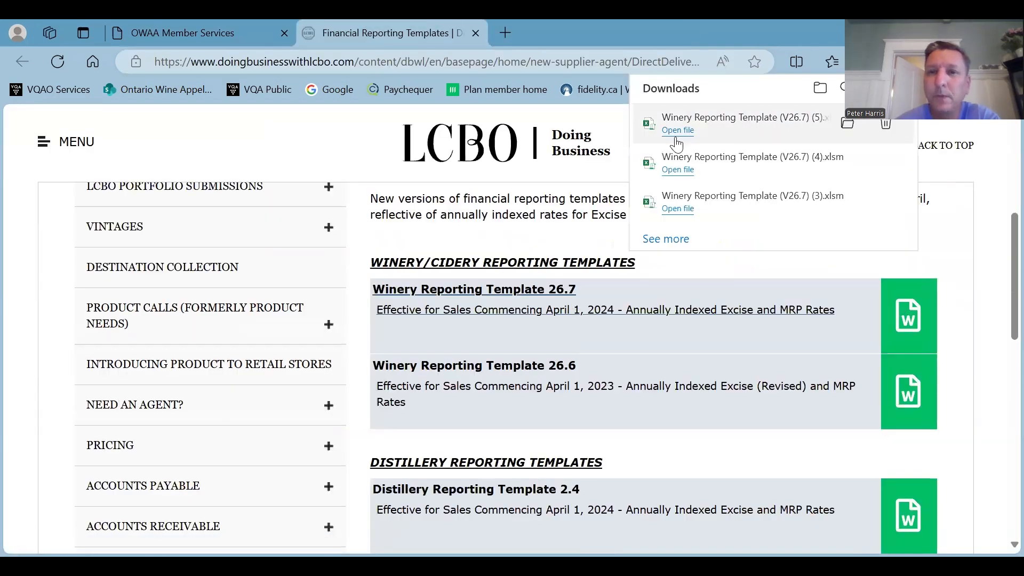
click(679, 130)
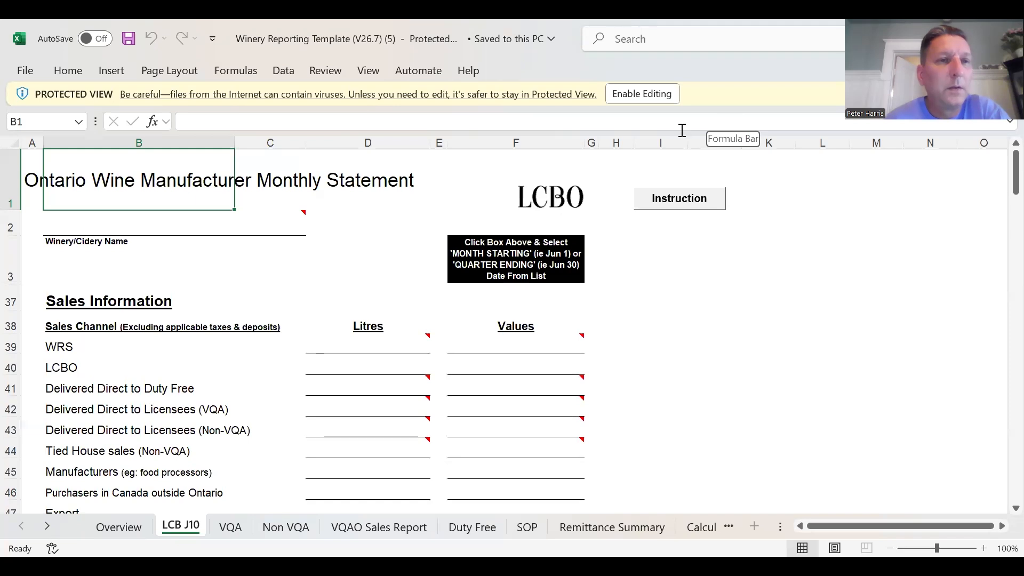
click(647, 102)
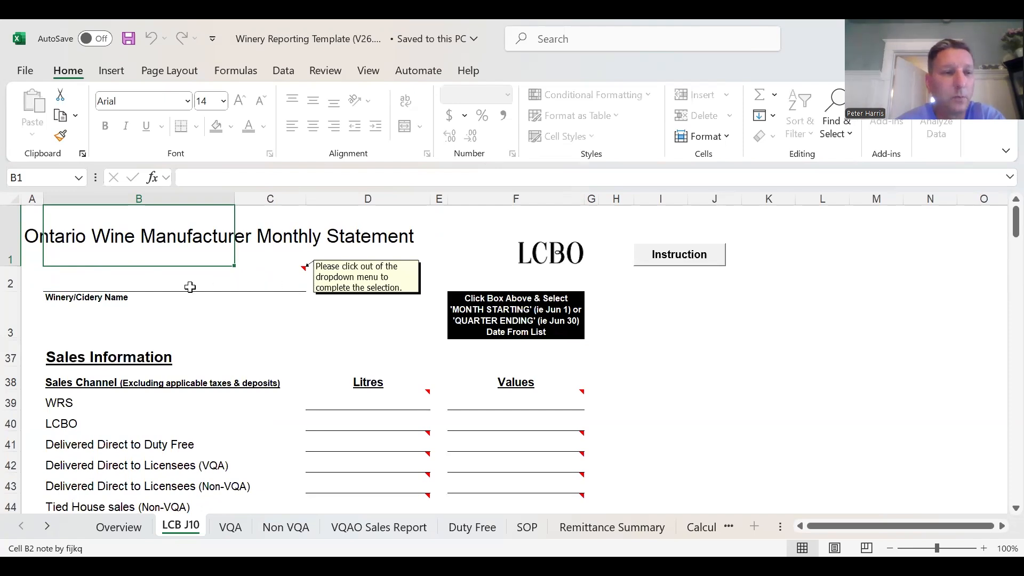
- Look at the choices offered for the Winery/Cidery Name on the LCB J10 sheet
click(278, 284)
click(311, 284)
drag(313, 305, 290, 291)
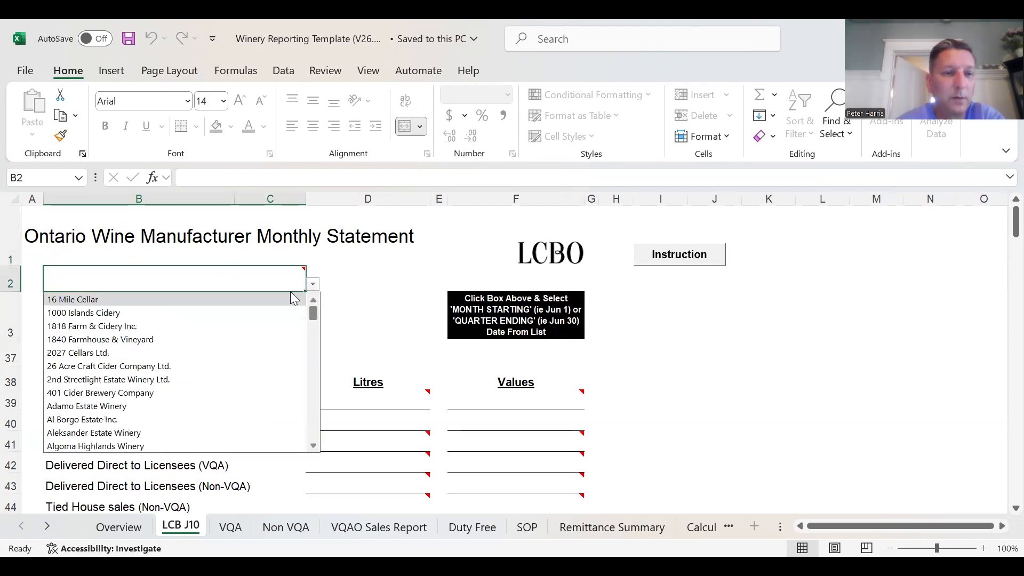
click(368, 273)
- Set the monthly statement's reporting date on the LCB J10 sheet to September 1, 2024
click(504, 280)
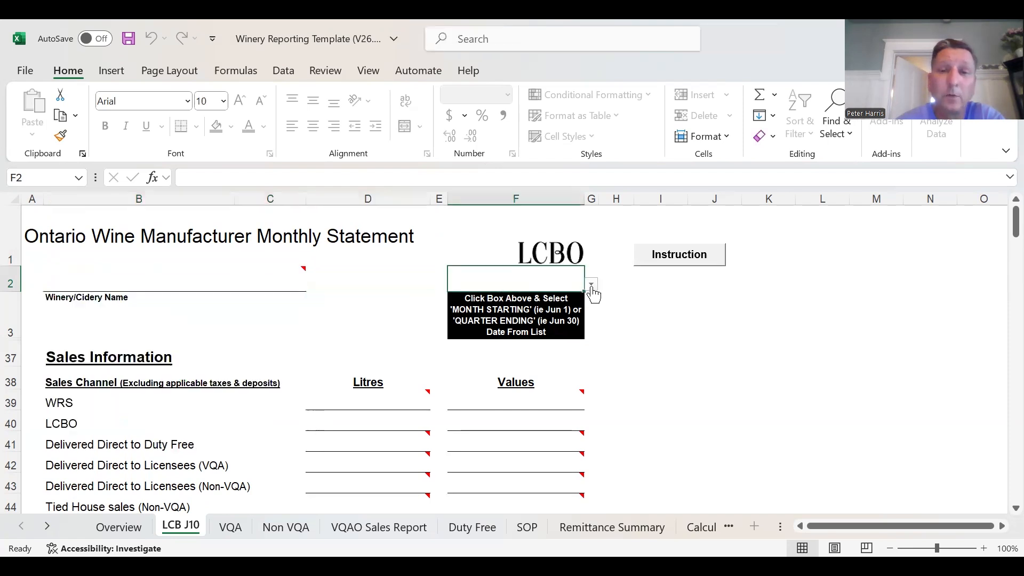
click(591, 291)
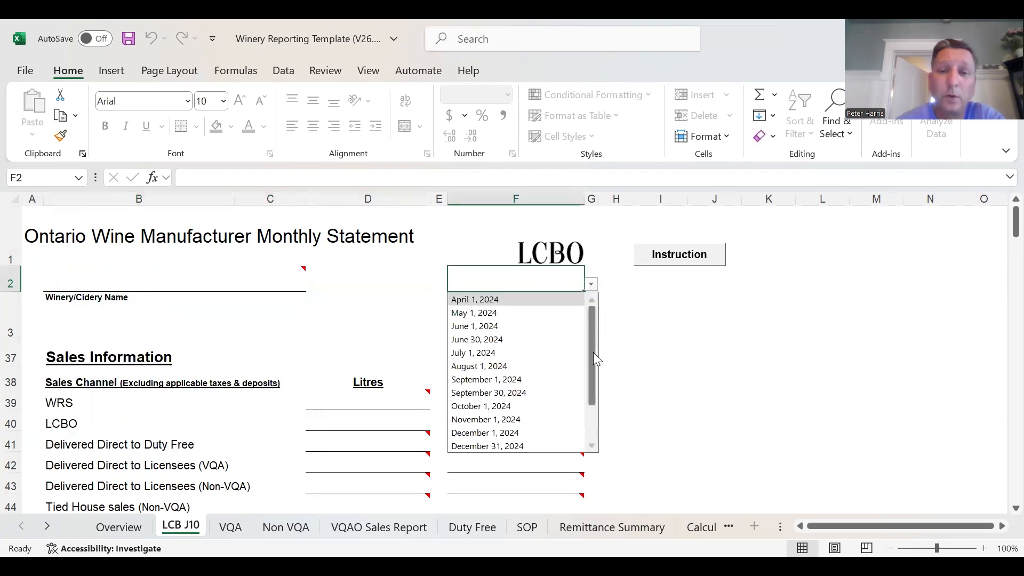
click(536, 380)
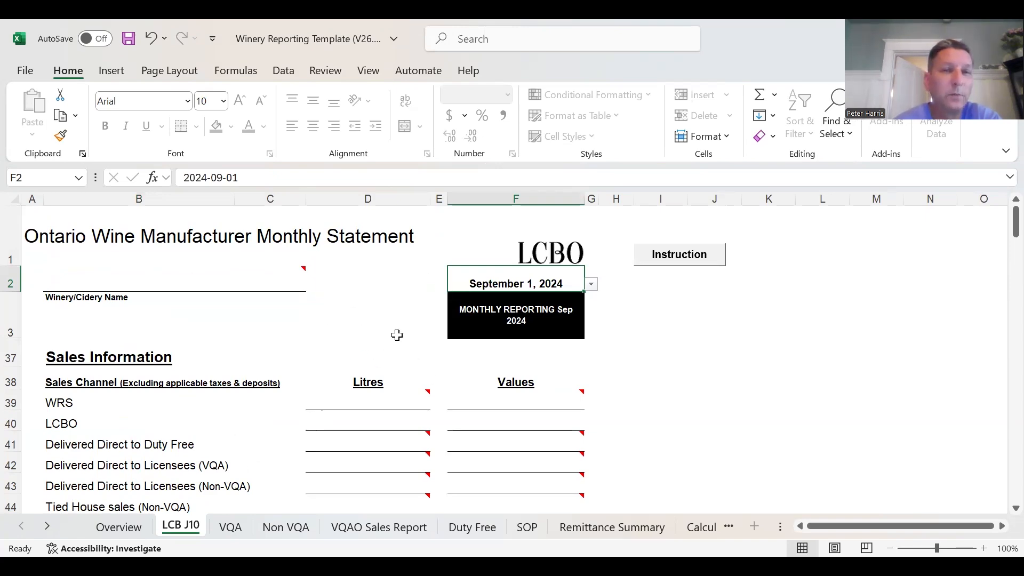
- Enter y in the Expose Cells box on the Overview sheet to highlight the required input cells in all forms
click(118, 527)
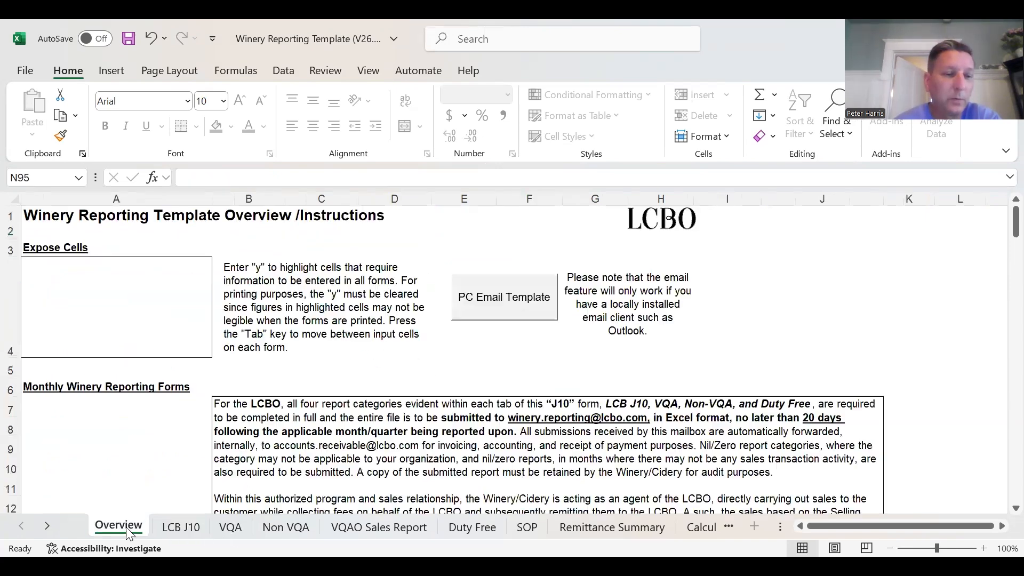
click(115, 317)
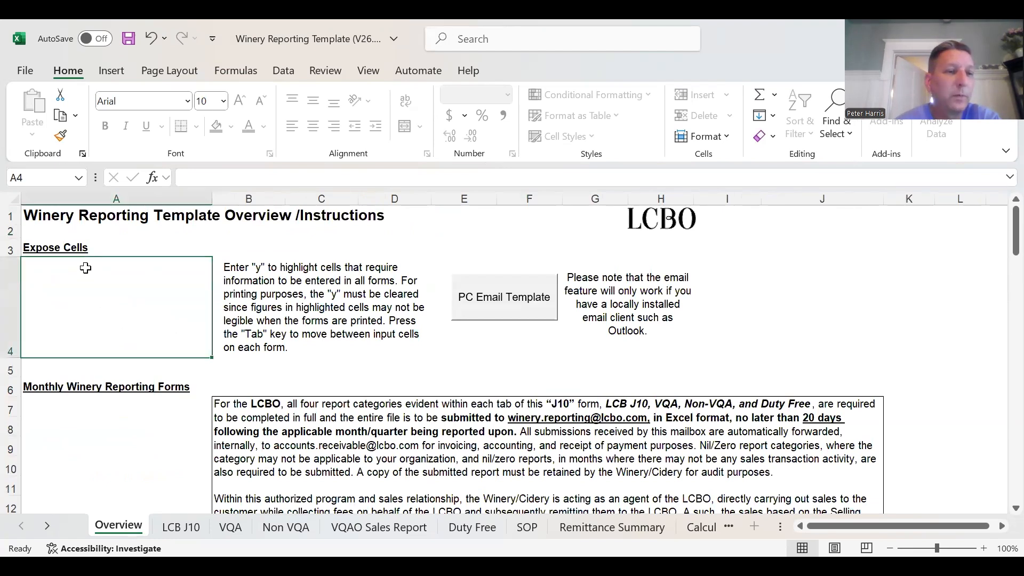
text(y)
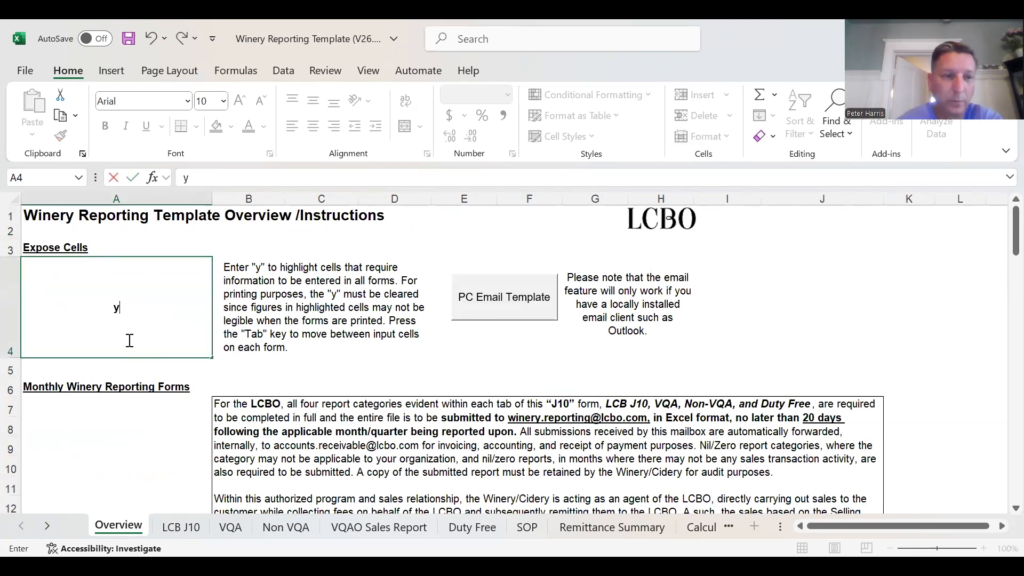
key(Return)
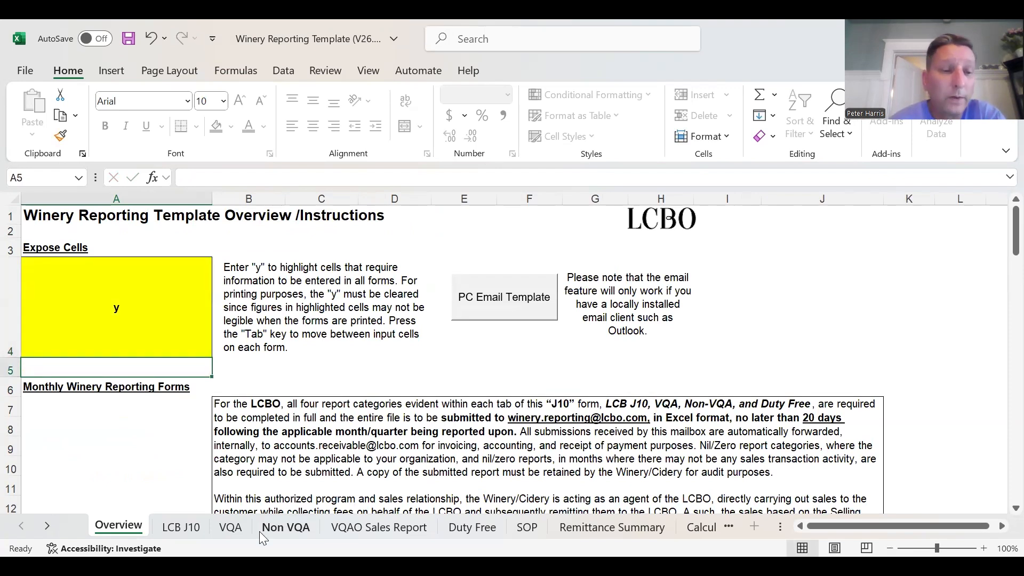
- Examine the highlighted input cells on the LCB J10 sheet, from sales channels through retail store product and location types
click(188, 528)
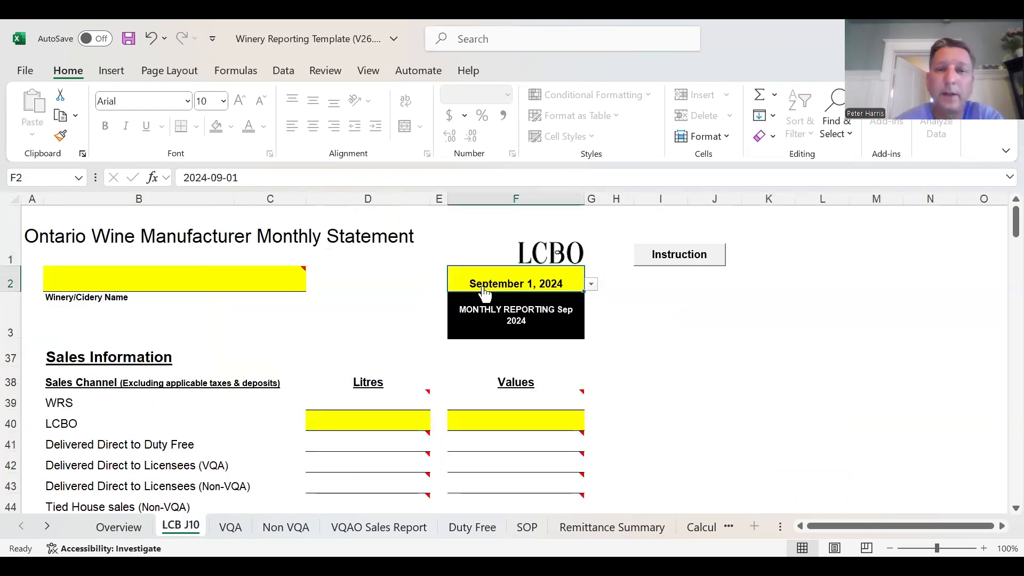
mouse_move(315, 283)
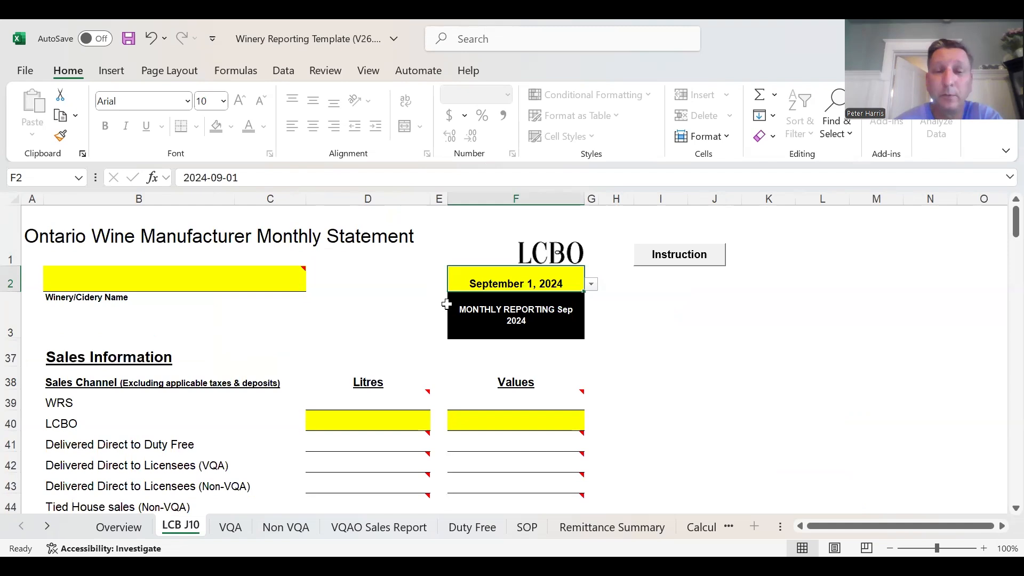
scroll(656, 368, down, 2)
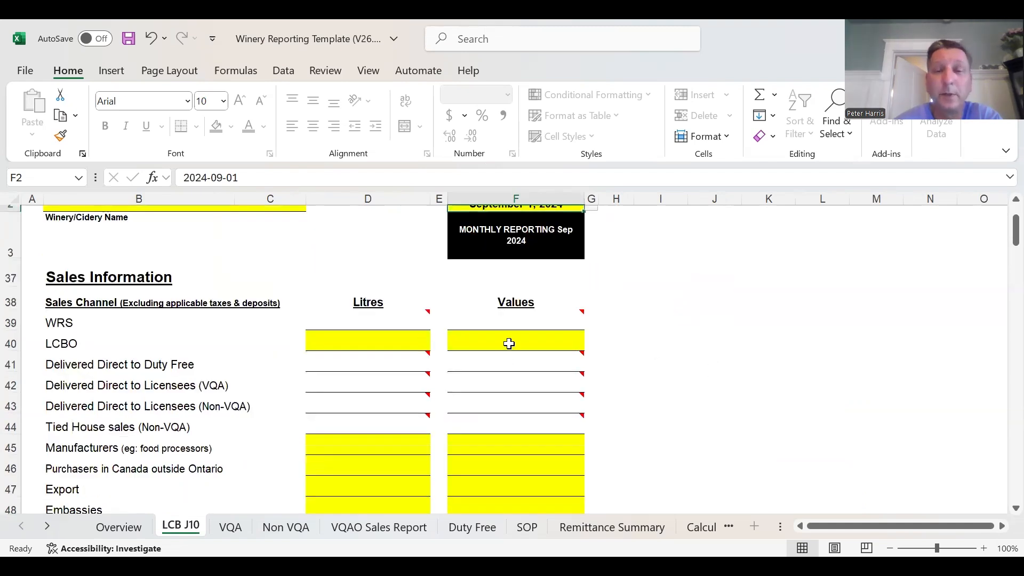
scroll(610, 367, down, 1)
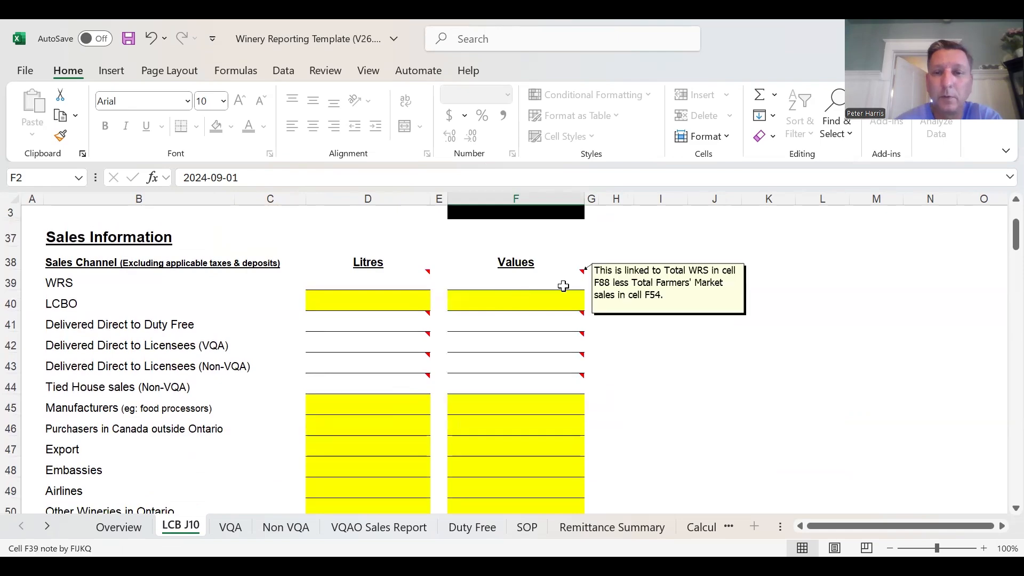
scroll(671, 374, down, 4)
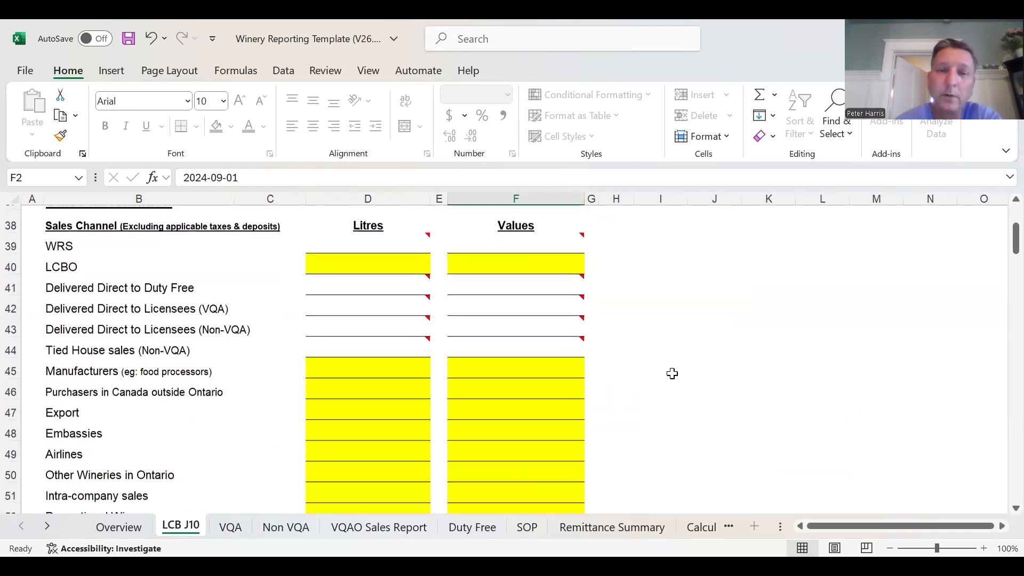
scroll(671, 379, down, 7)
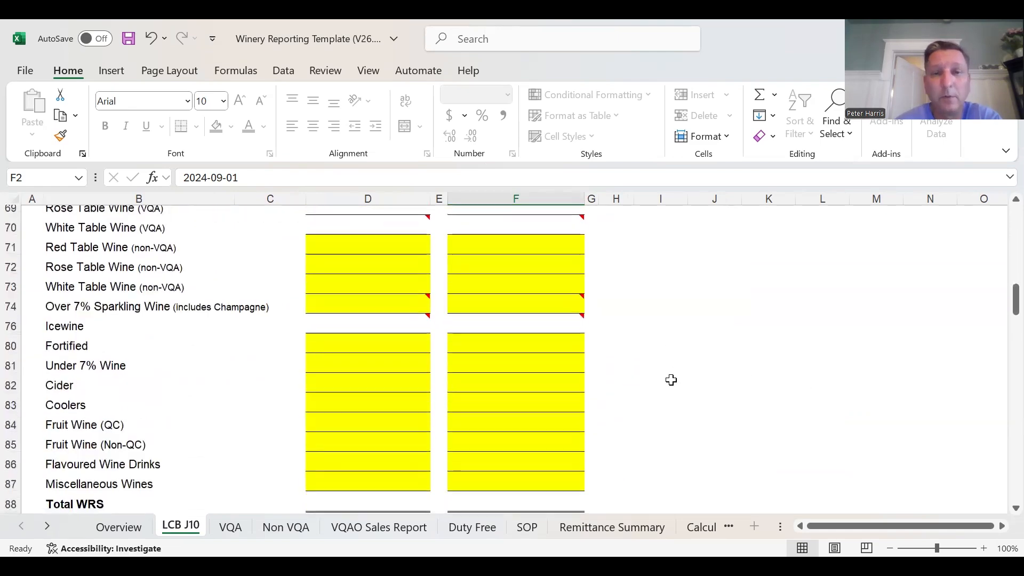
scroll(620, 361, down, 1)
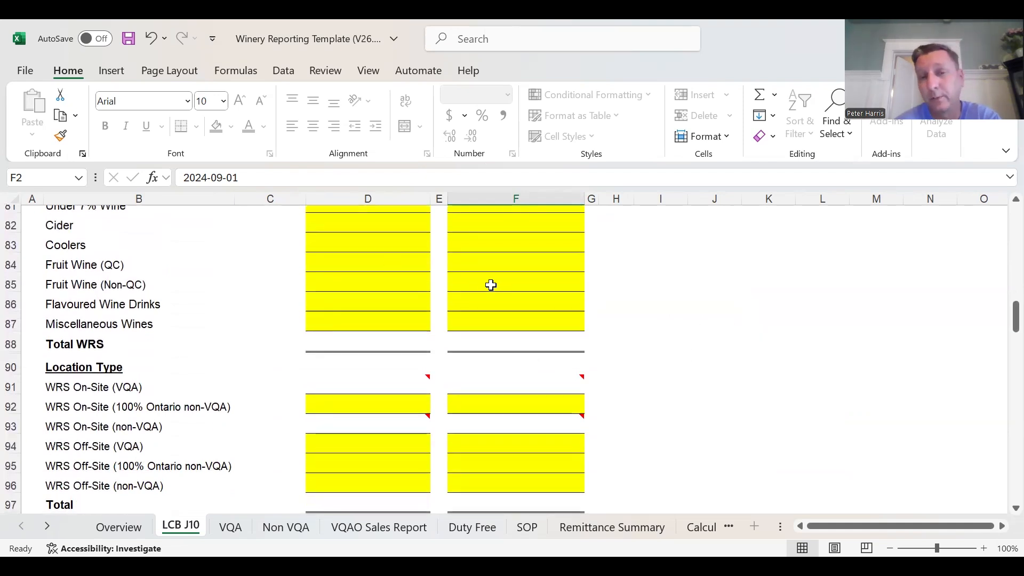
scroll(719, 401, down, 1)
scroll(711, 395, up, 7)
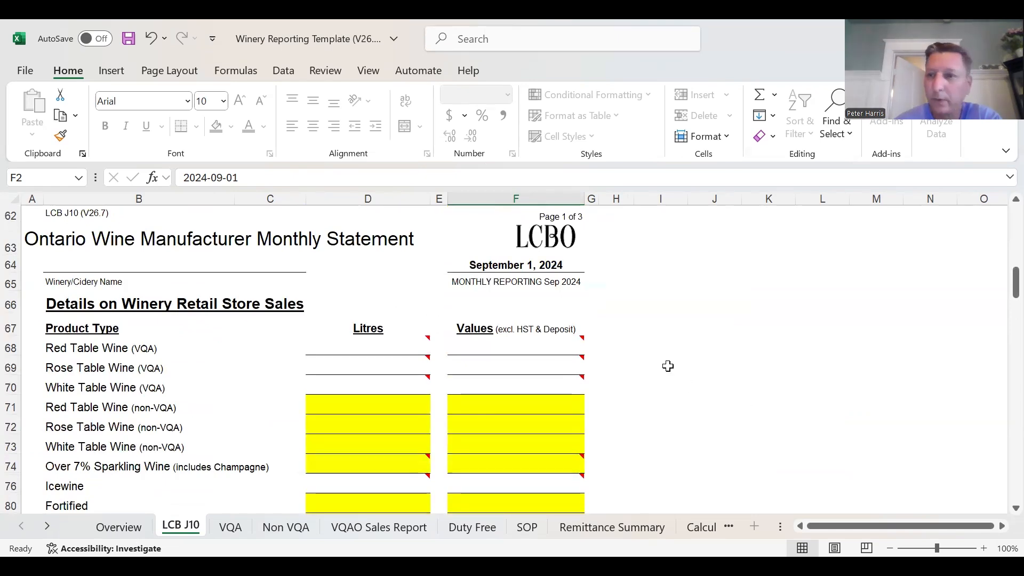
scroll(667, 366, up, 5)
scroll(670, 366, up, 4)
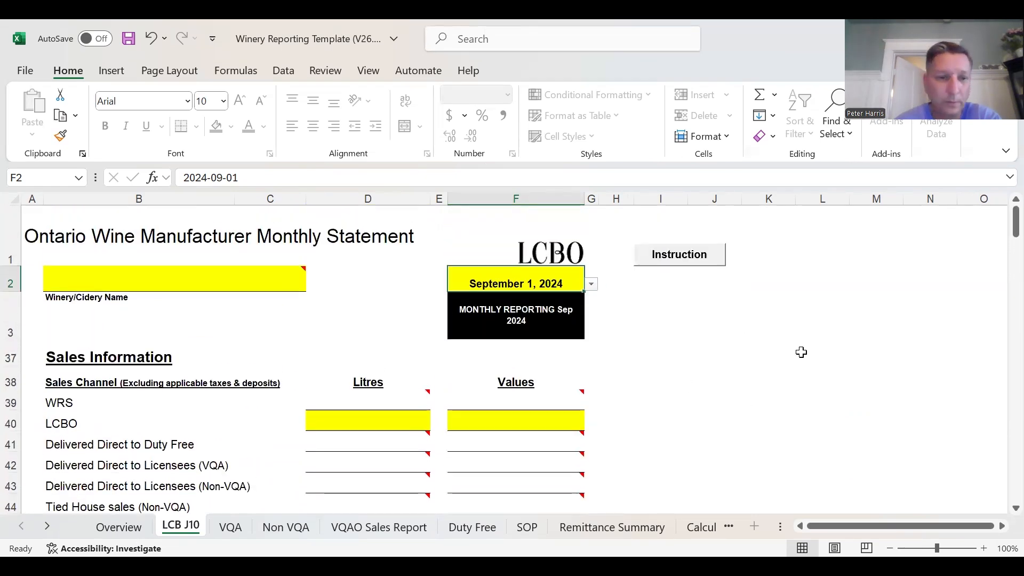
- Read through the Overview sheet's instructions for each reporting form, from the submission summary to the Calculator and Revenue Distribution section
click(123, 525)
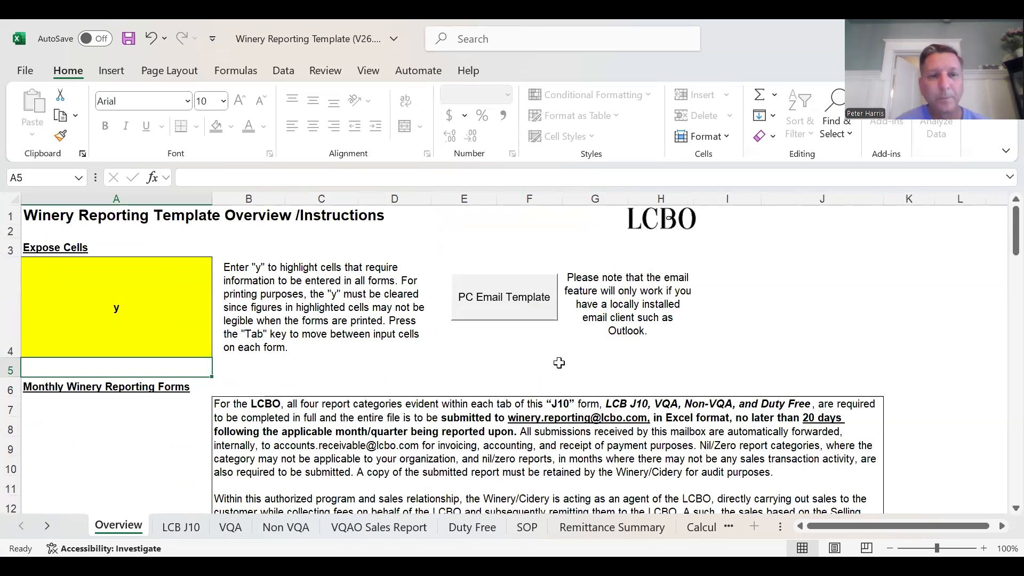
scroll(578, 389, down, 2)
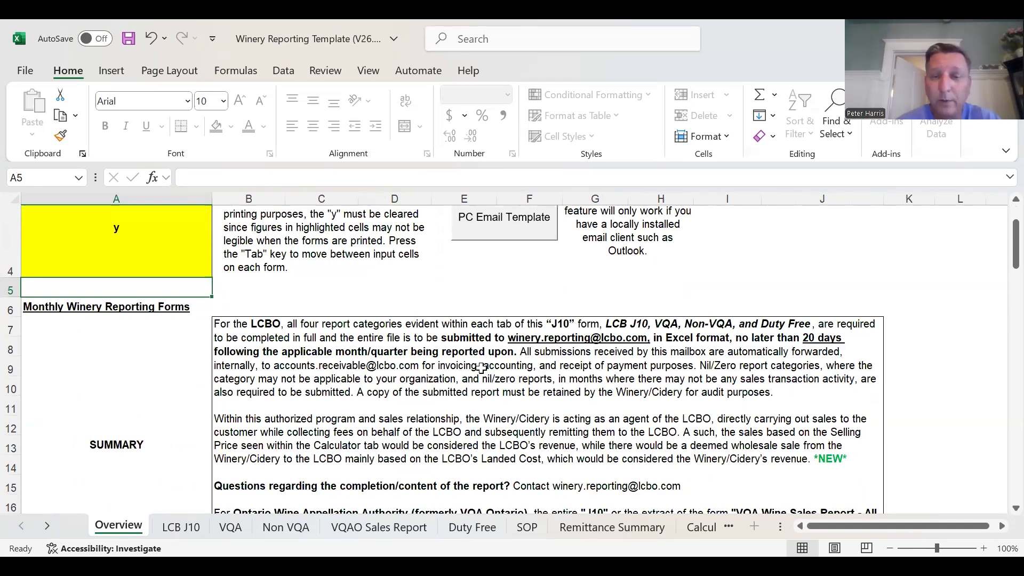
scroll(688, 416, down, 3)
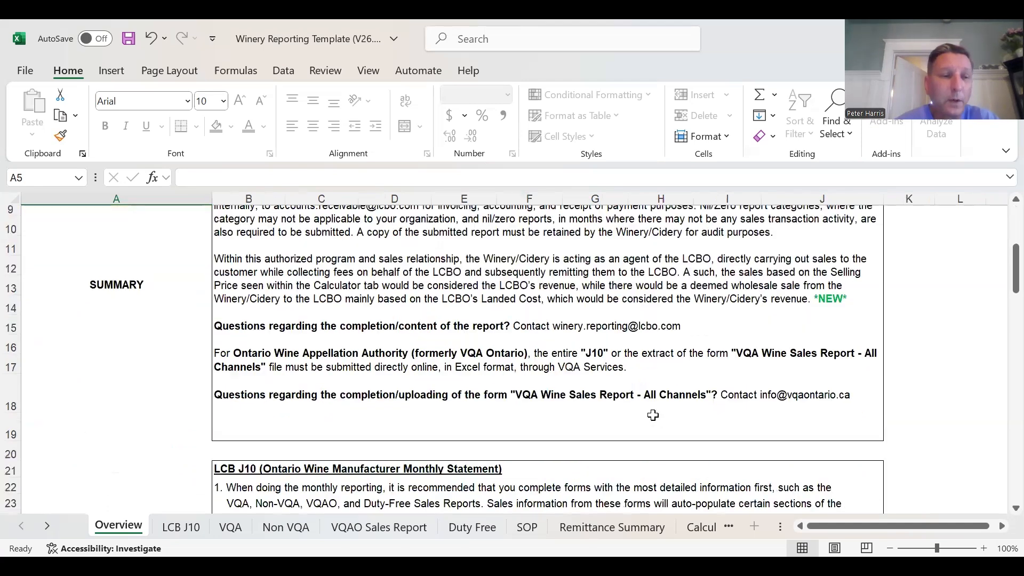
scroll(635, 416, down, 2)
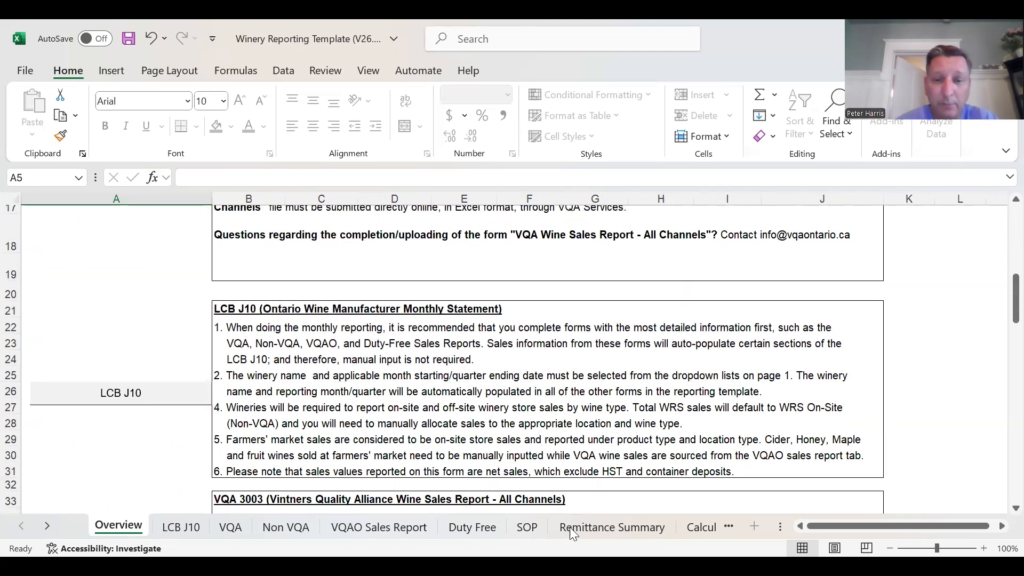
scroll(299, 399, down, 2)
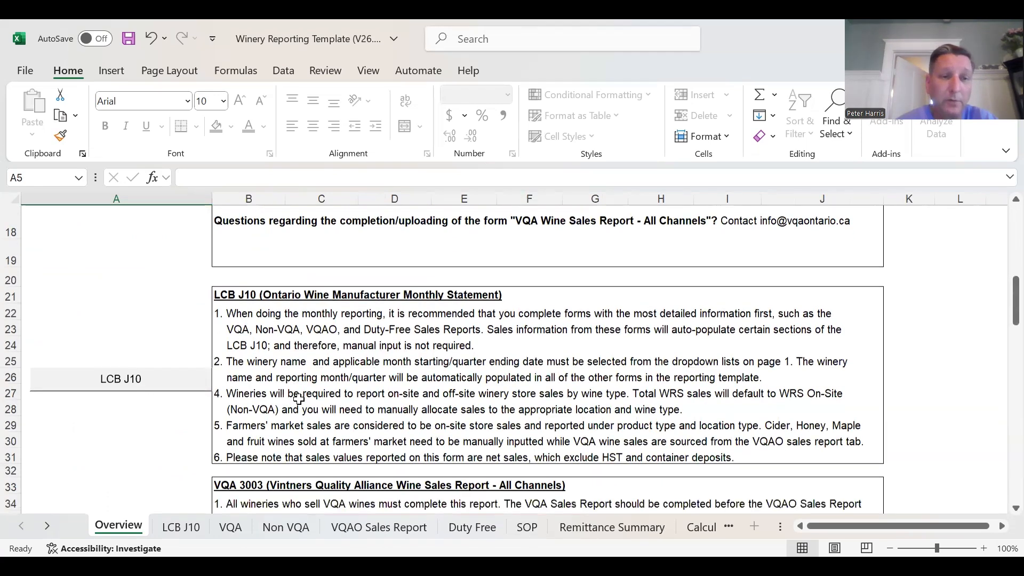
scroll(410, 384, down, 1)
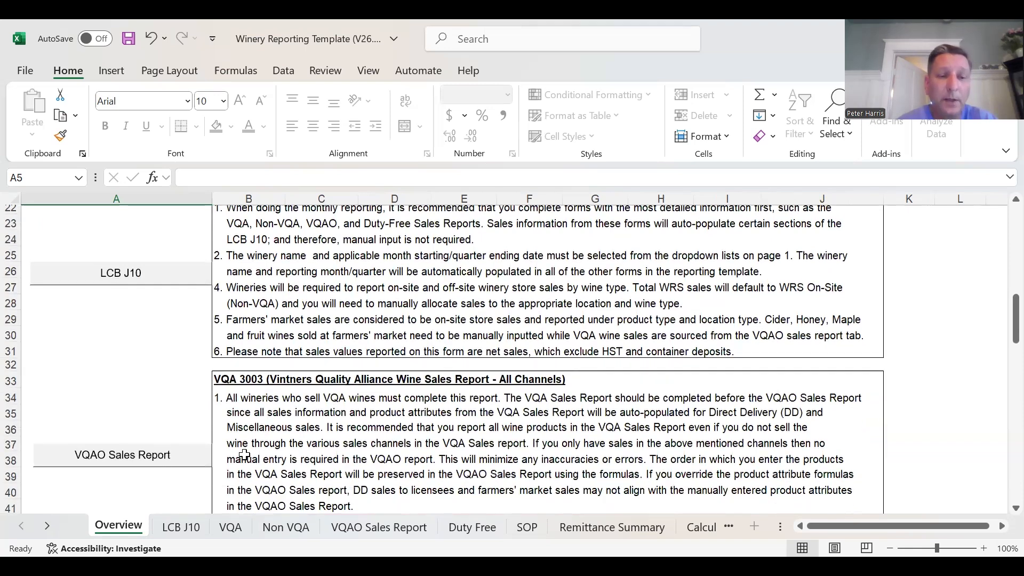
scroll(421, 414, down, 4)
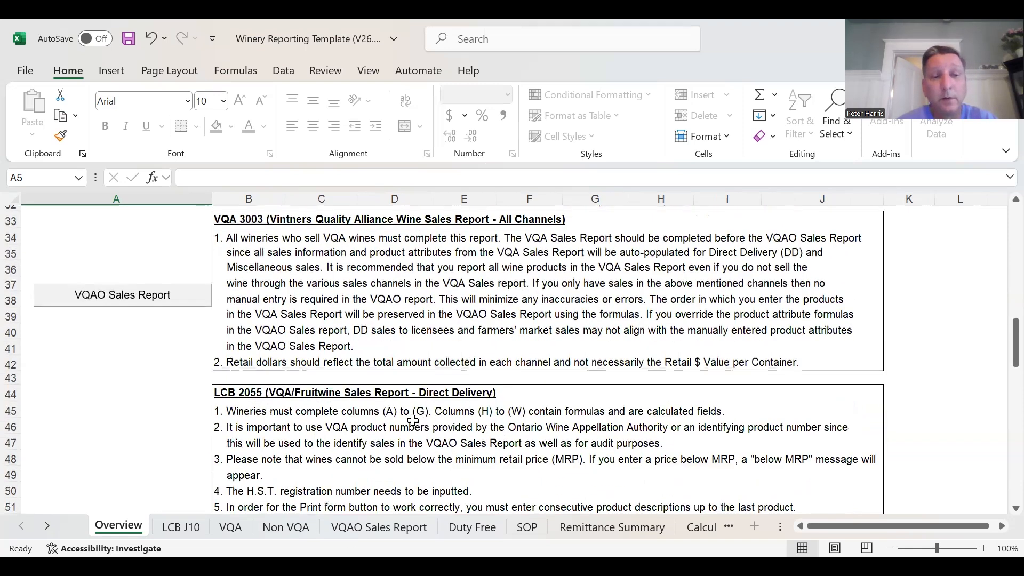
scroll(310, 426, down, 1)
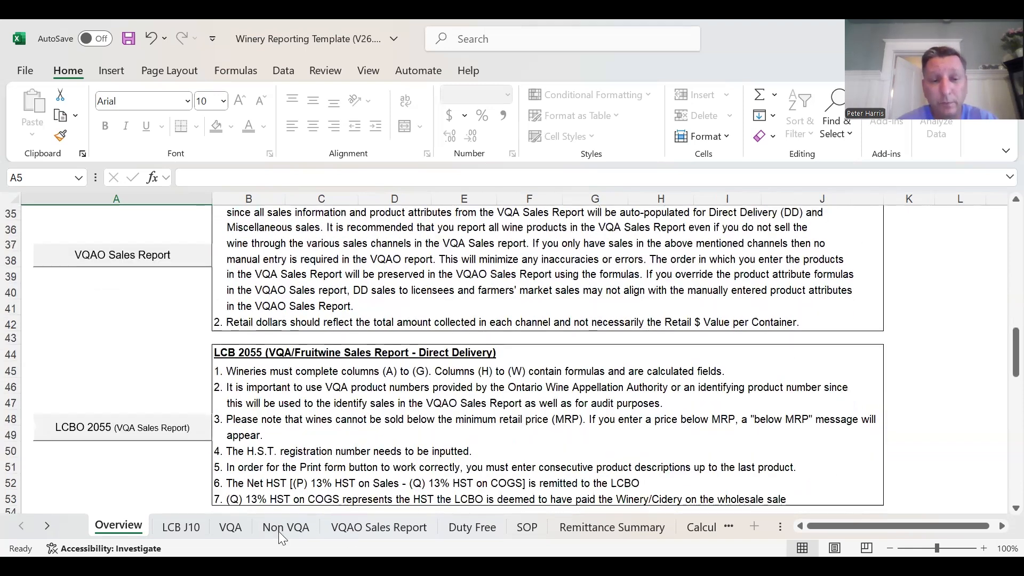
scroll(346, 401, down, 4)
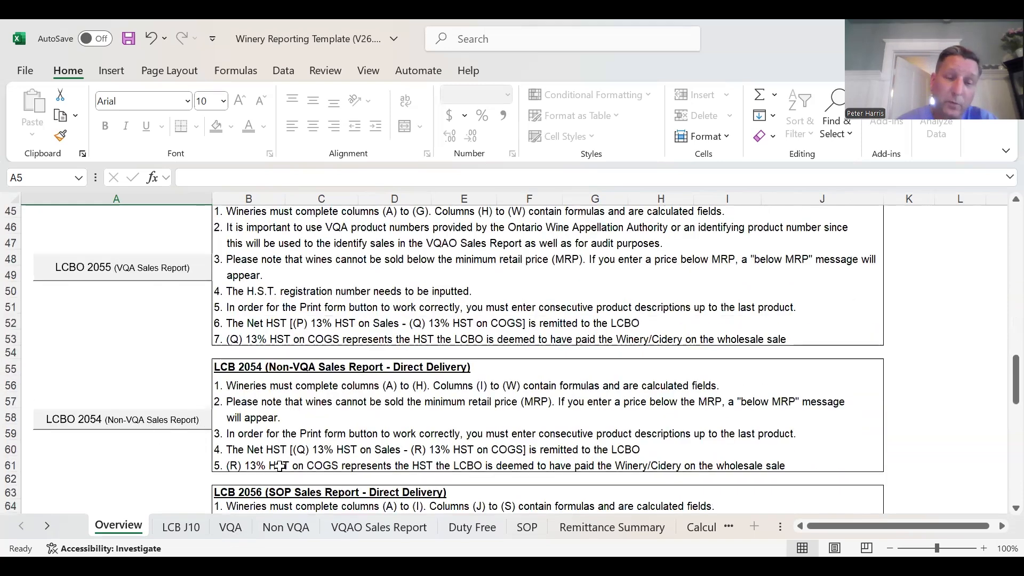
scroll(408, 394, down, 4)
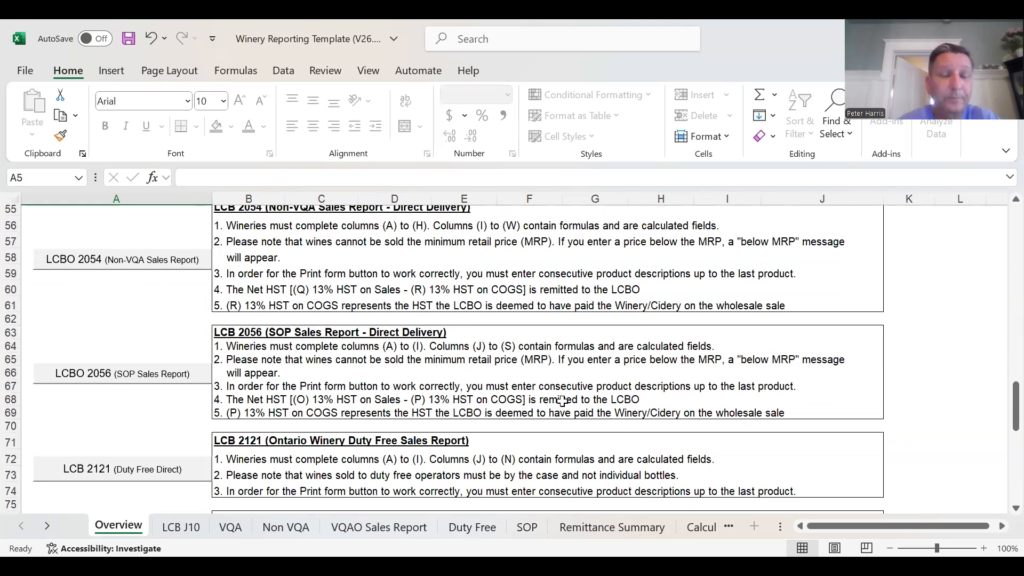
scroll(570, 408, down, 1)
scroll(570, 408, down, 1)
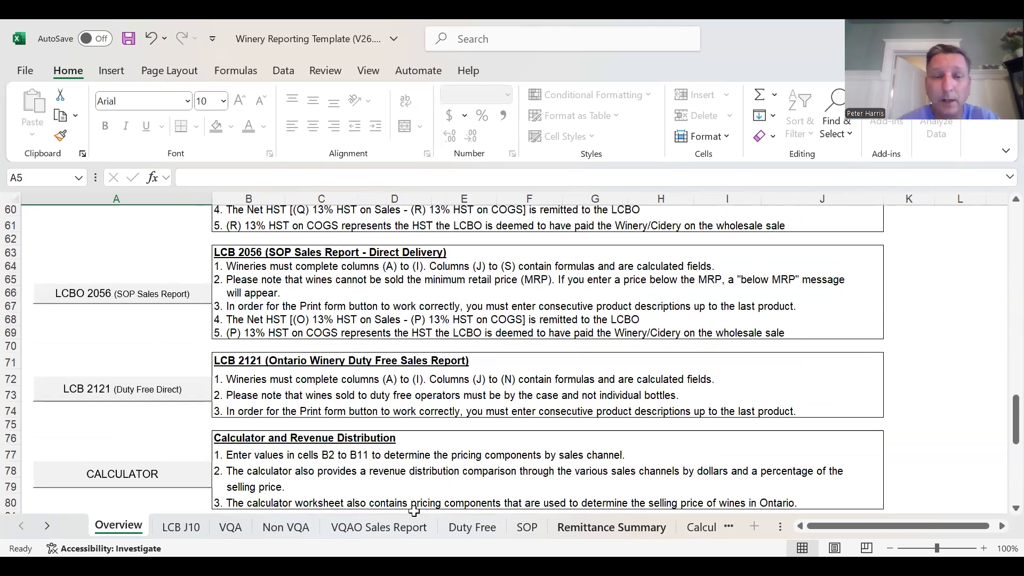
- Show the names of the workbook's remaining worksheets, through Calculator and MRP
click(48, 526)
click(48, 526)
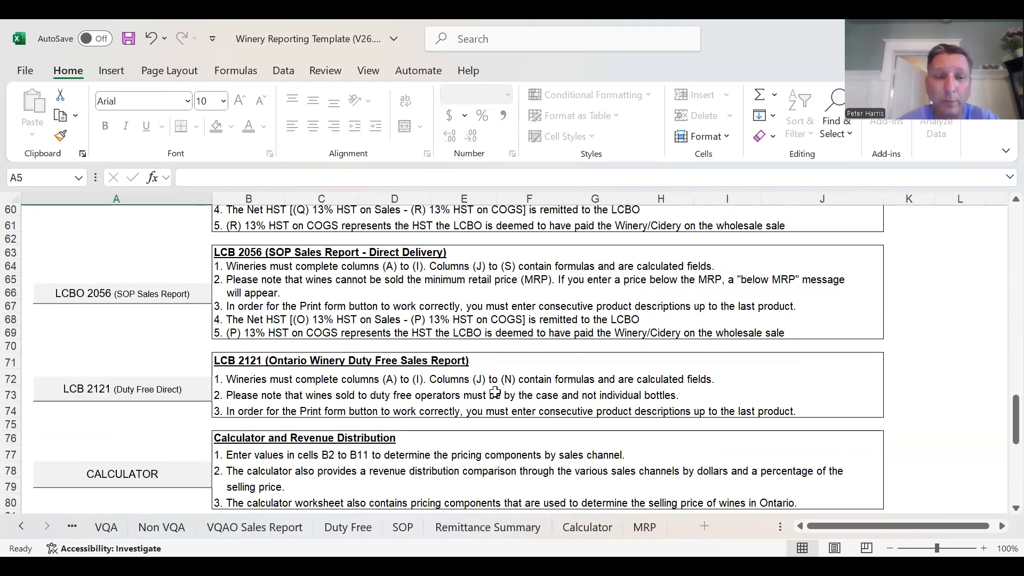
click(494, 336)
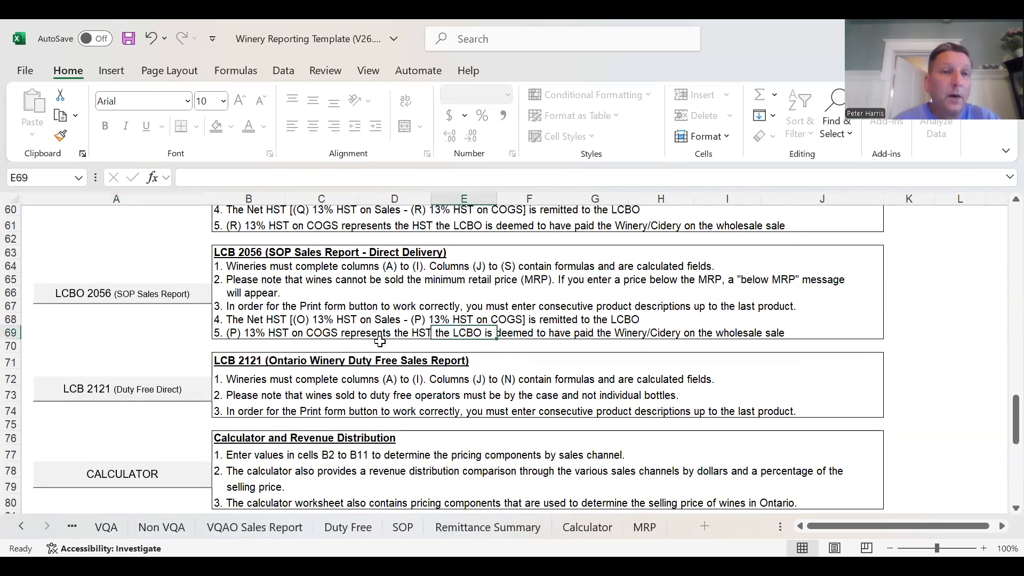
- Enter the product descriptions 2023 White and 2023 Reserve in the first two product rows of the VQA sheet
scroll(378, 341, up, 4)
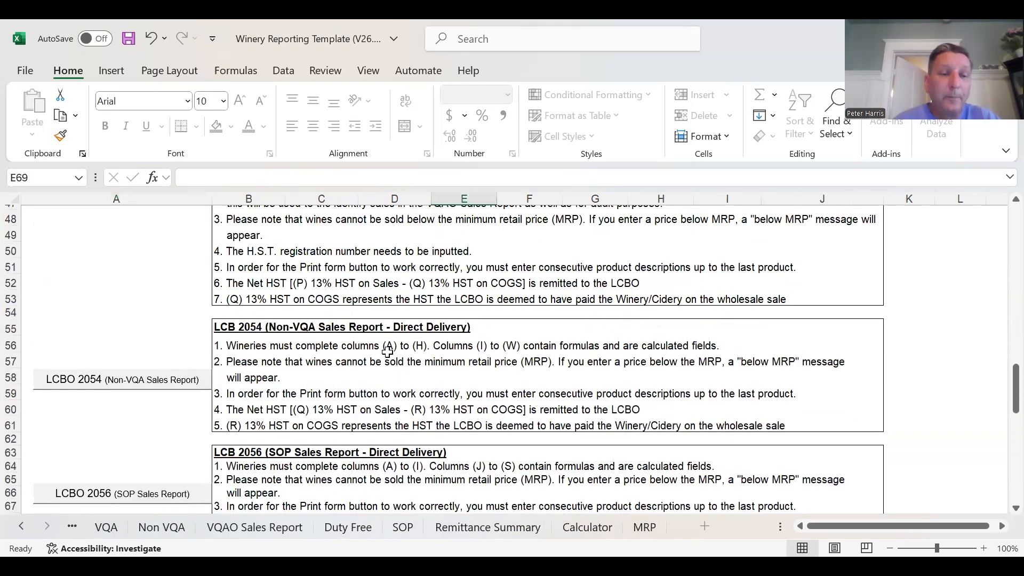
click(106, 527)
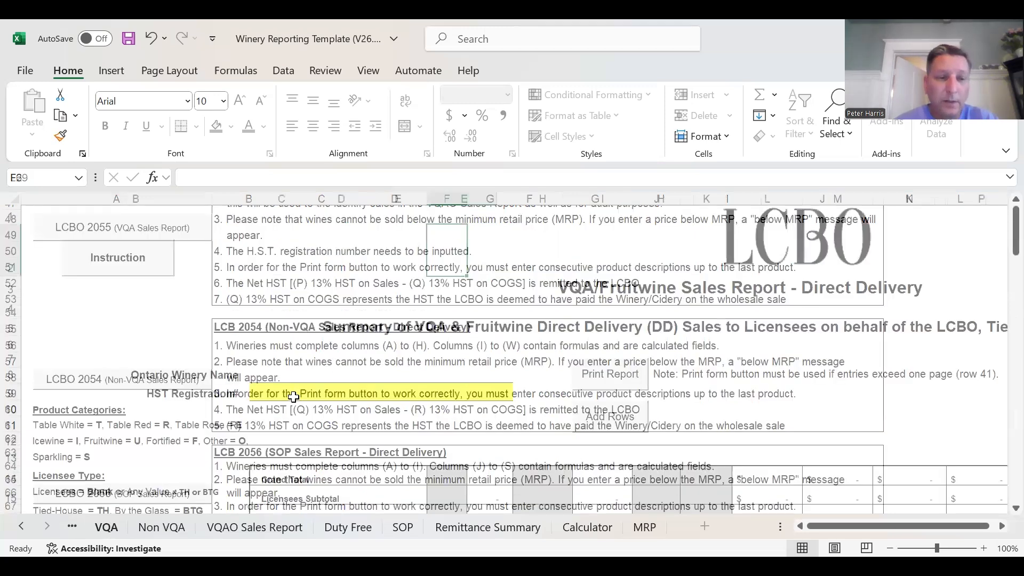
scroll(386, 407, down, 4)
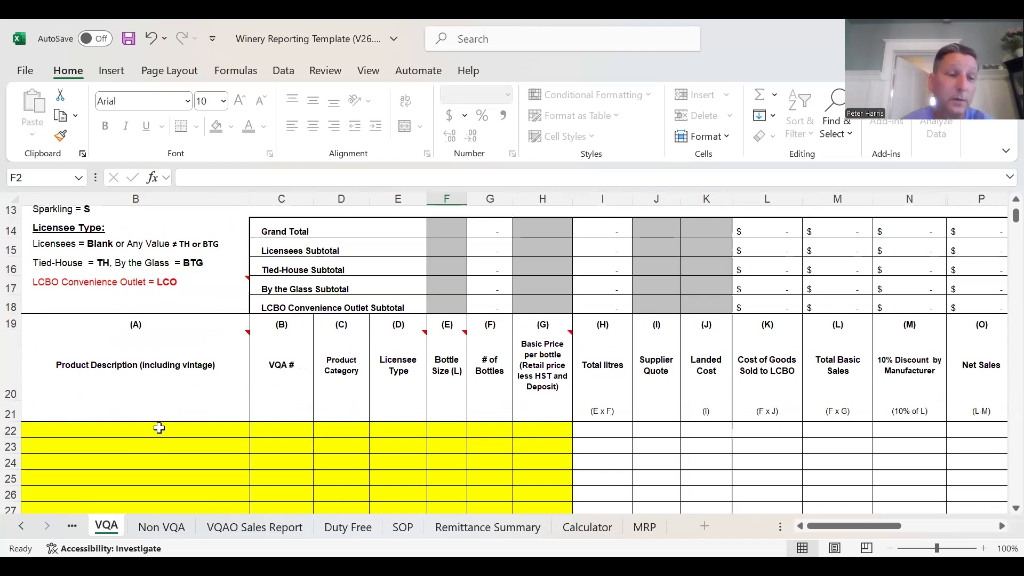
click(156, 427)
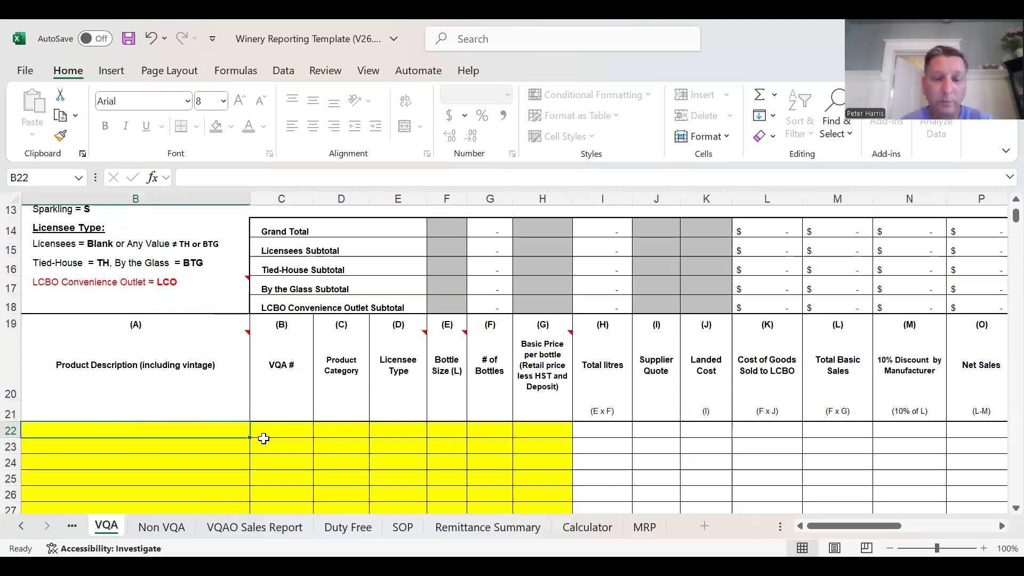
text(2023 White)
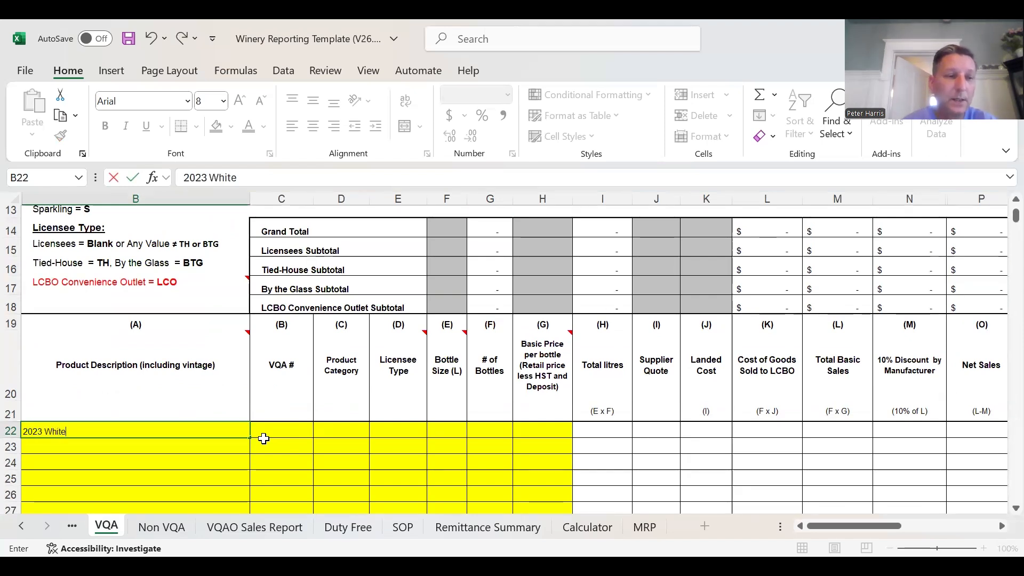
key(ctrl+Return)
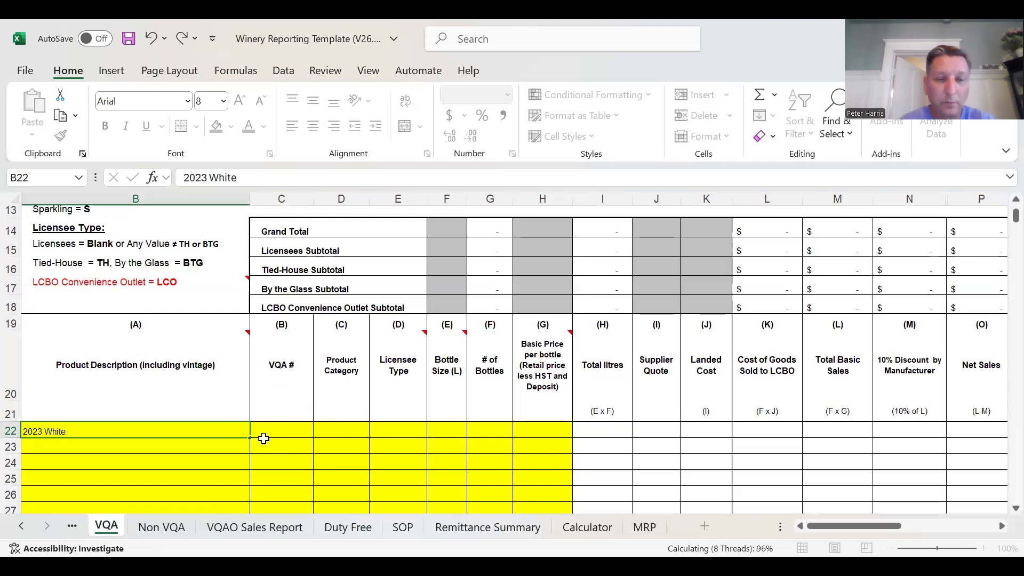
key(Return)
text(20)
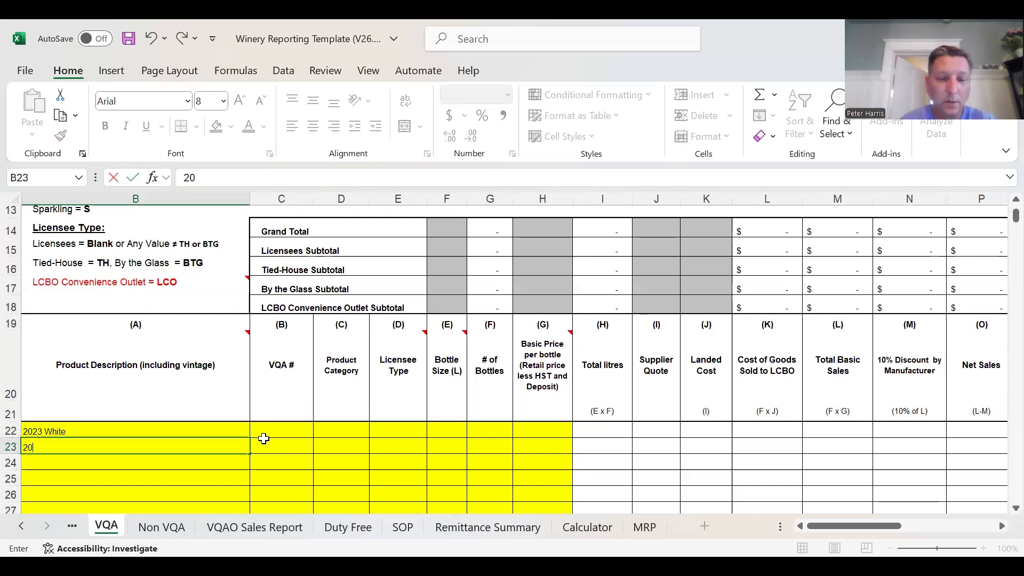
text(23 Reser)
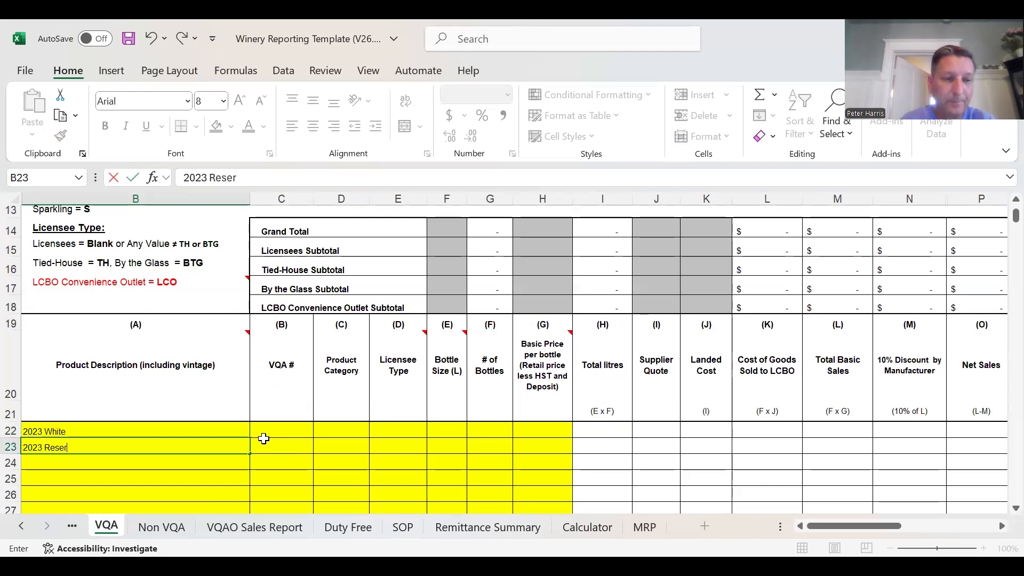
text(ve)
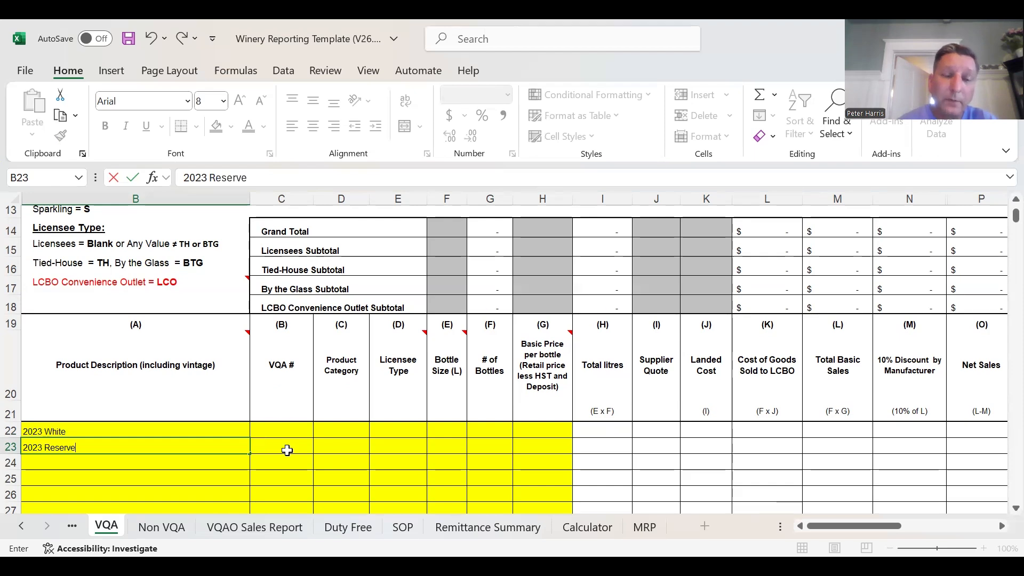
- Switch to the browser's VQA Services page and look up both wines' IDs in the Wine Approval System table
click(292, 434)
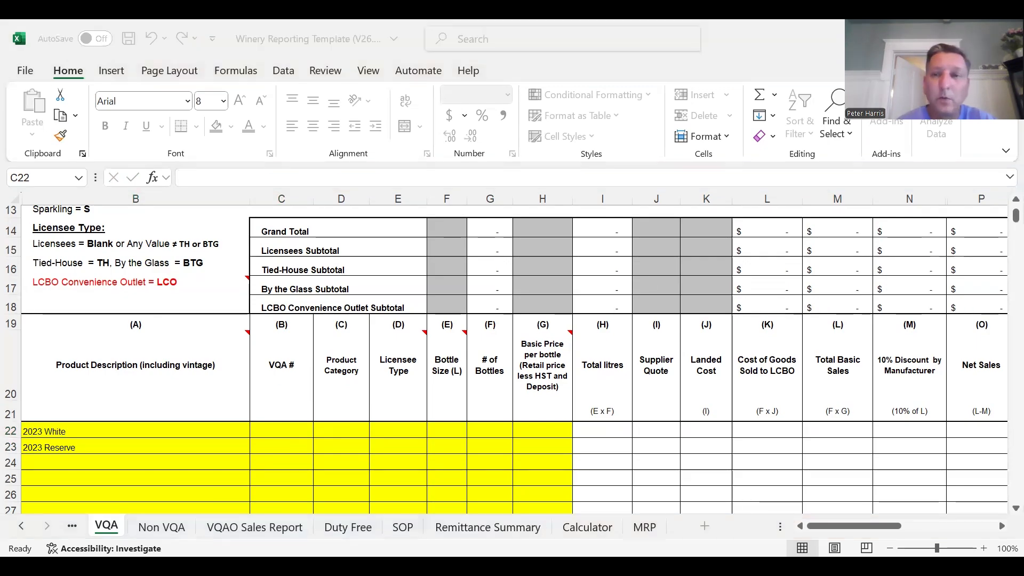
key(alt+Tab)
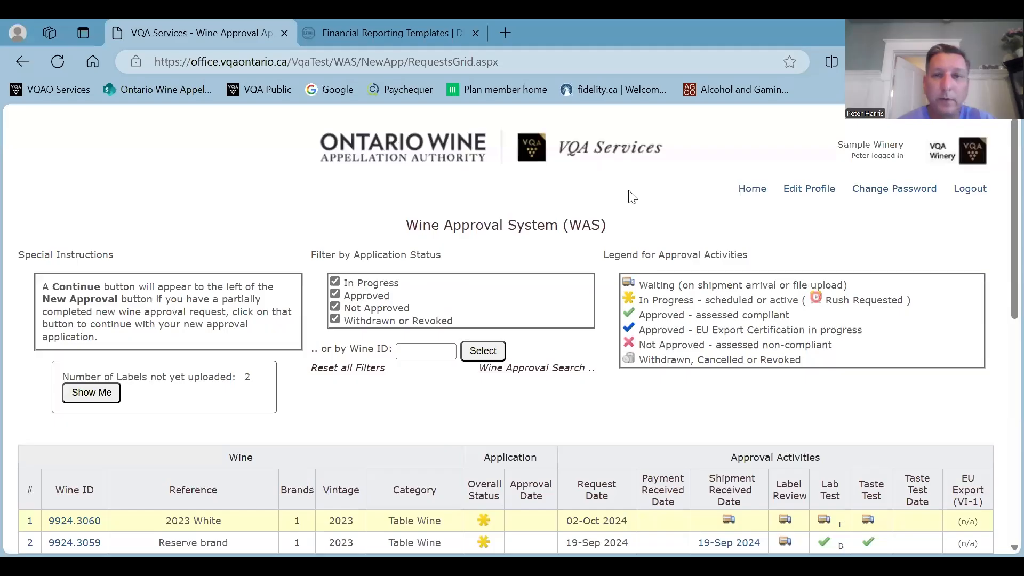
scroll(589, 234, down, 5)
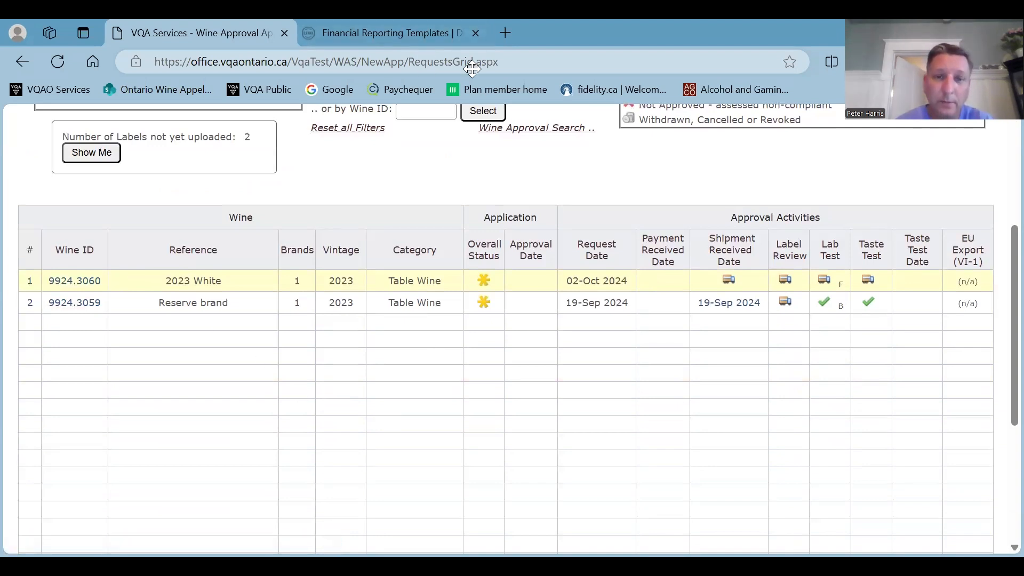
- Back in the Excel workbook, enter VQA # 9924.3060 for the 2023 White and 9924.5059 for the 2023 Reserve
key(alt+Tab)
text(9924.3060)
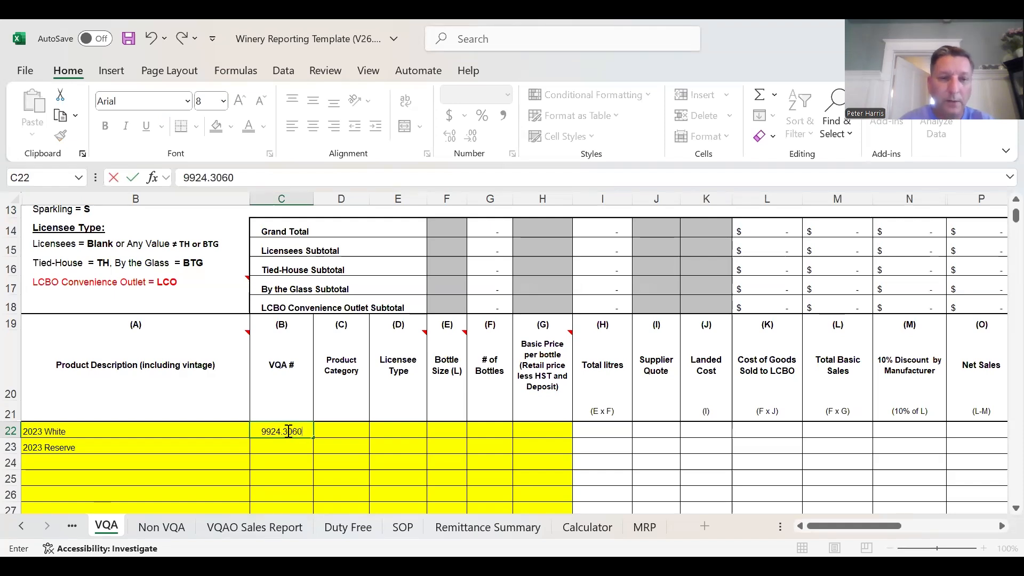
key(ctrl+Return)
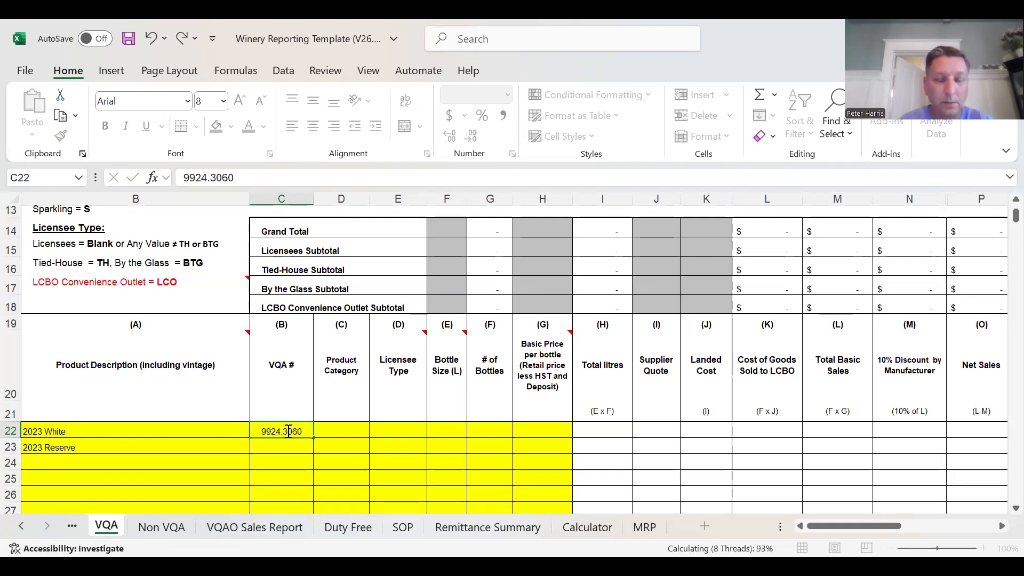
key(Return)
text(99)
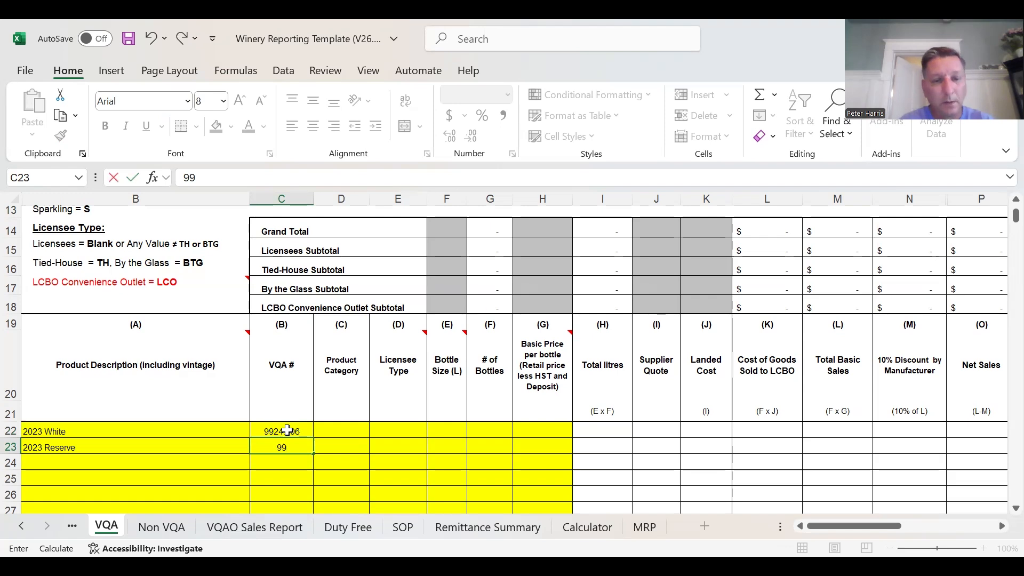
text(24.5)
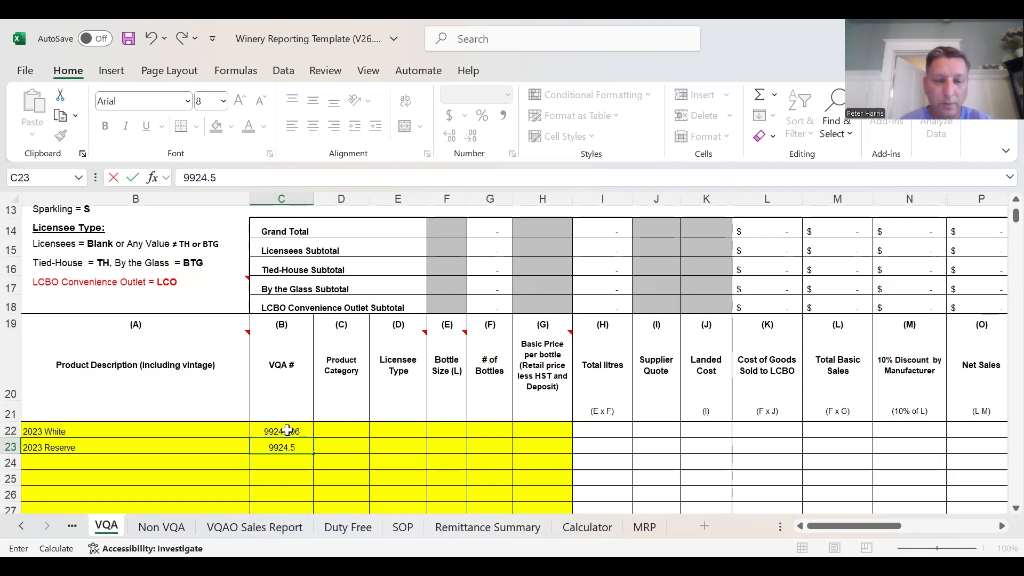
text(059)
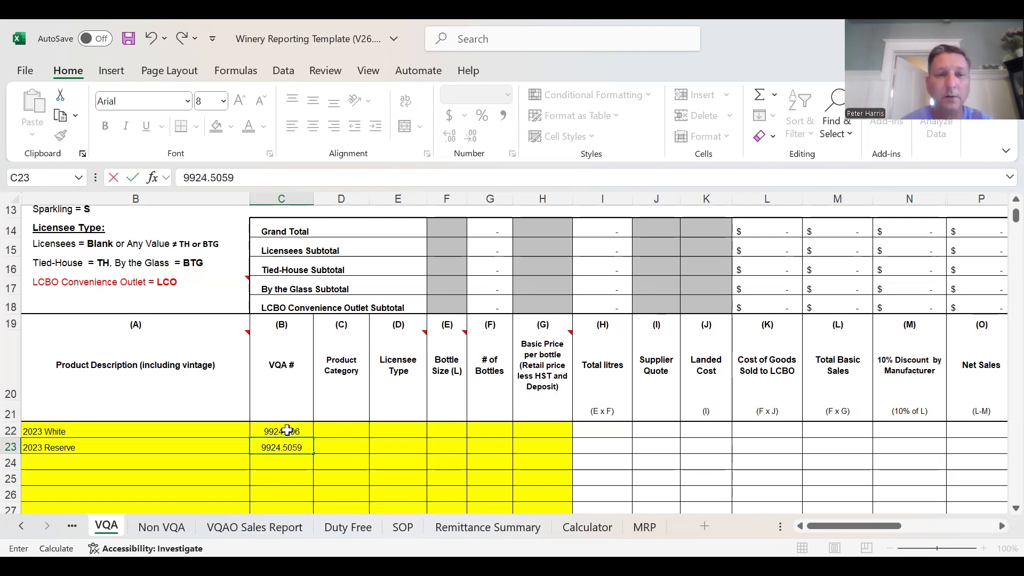
click(354, 448)
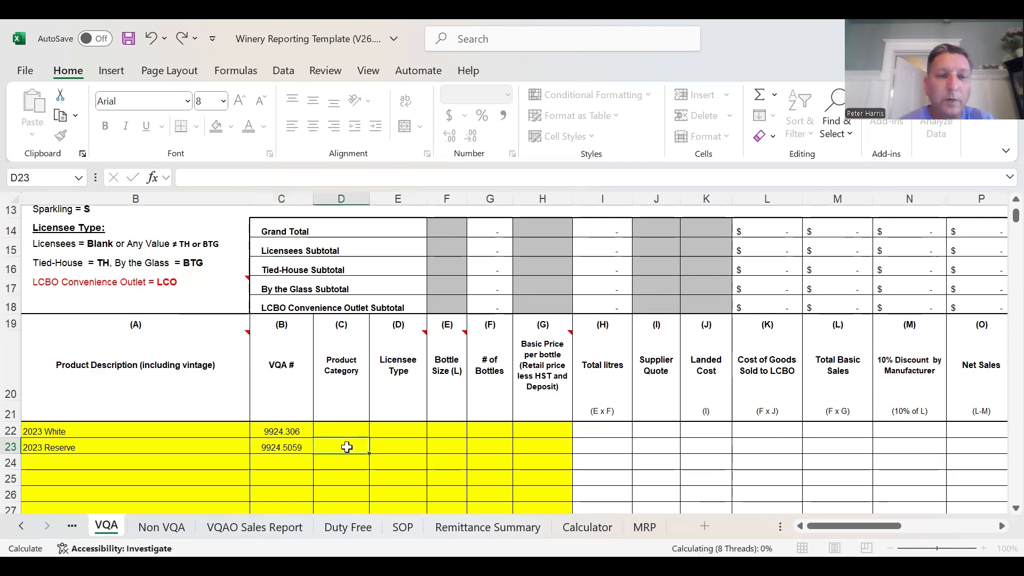
- Check the product category codes, and enter T for the 2023 White and R for the 2023 Reserve
click(360, 425)
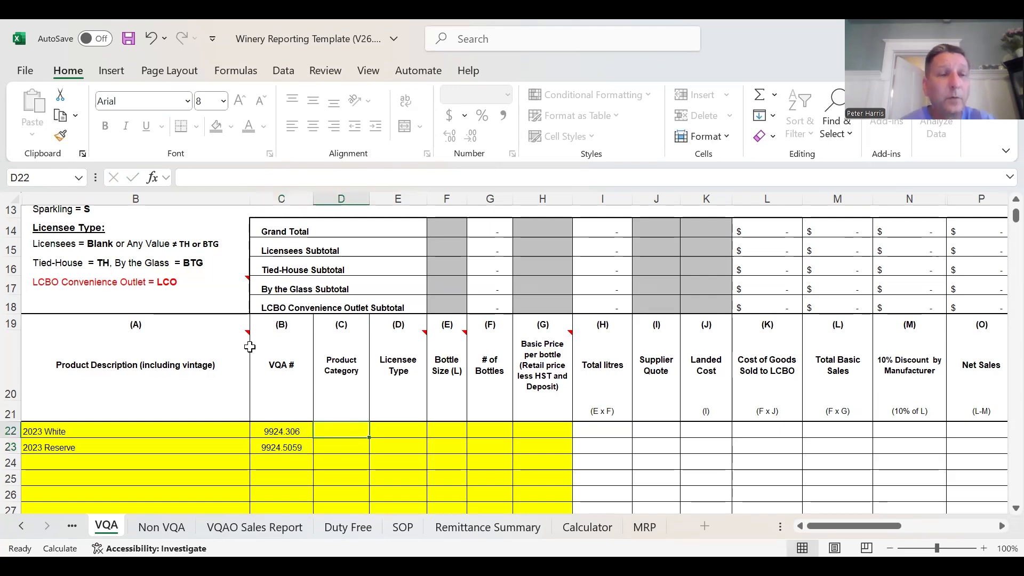
scroll(250, 347, up, 2)
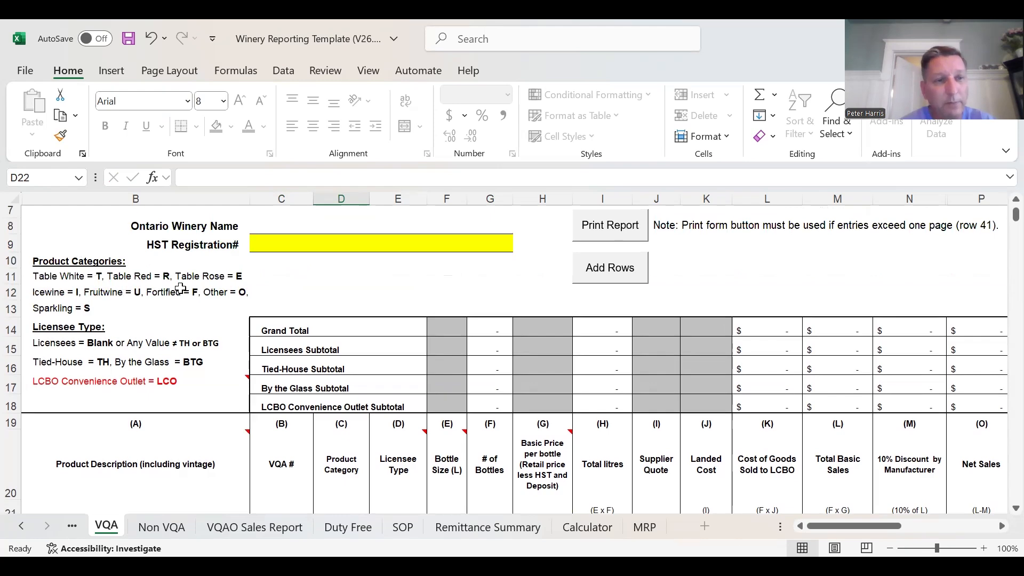
scroll(264, 330, down, 3)
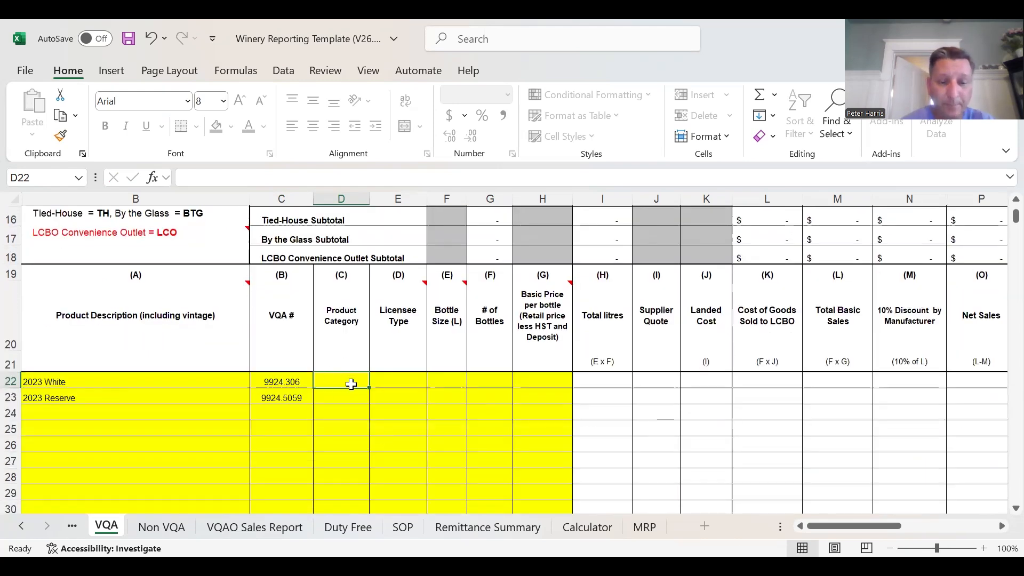
text(T)
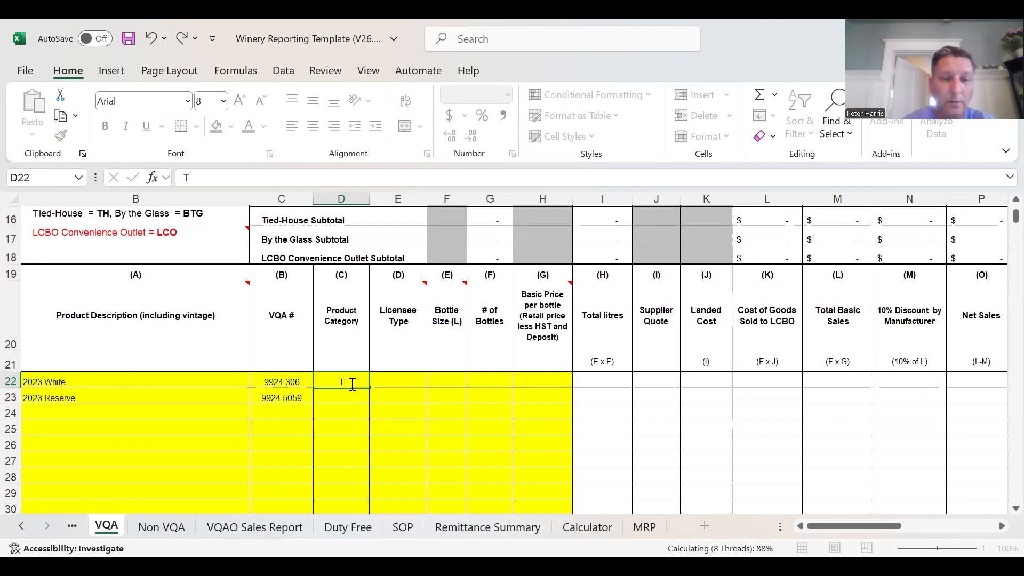
key(Return)
text(E)
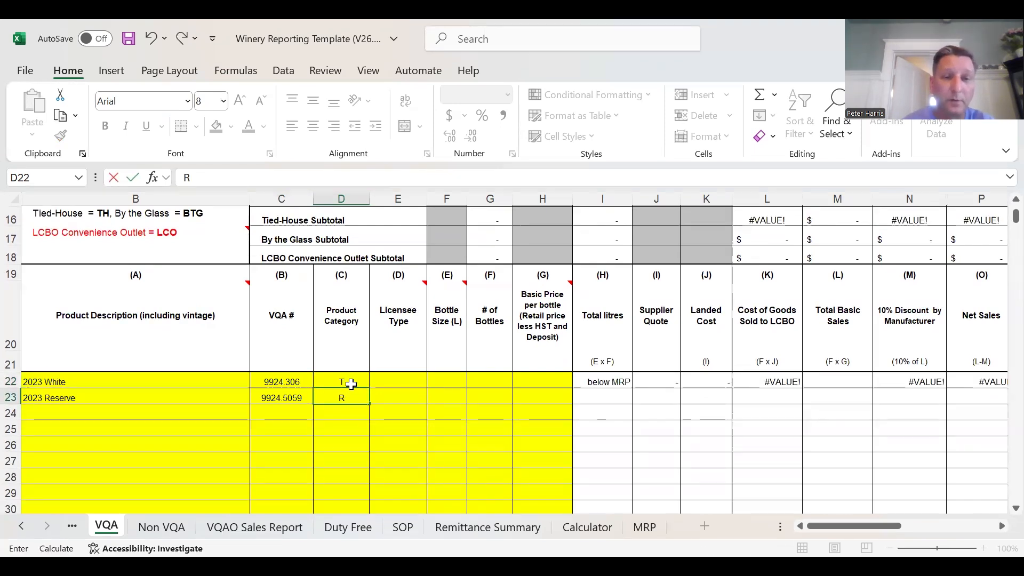
key(Tab)
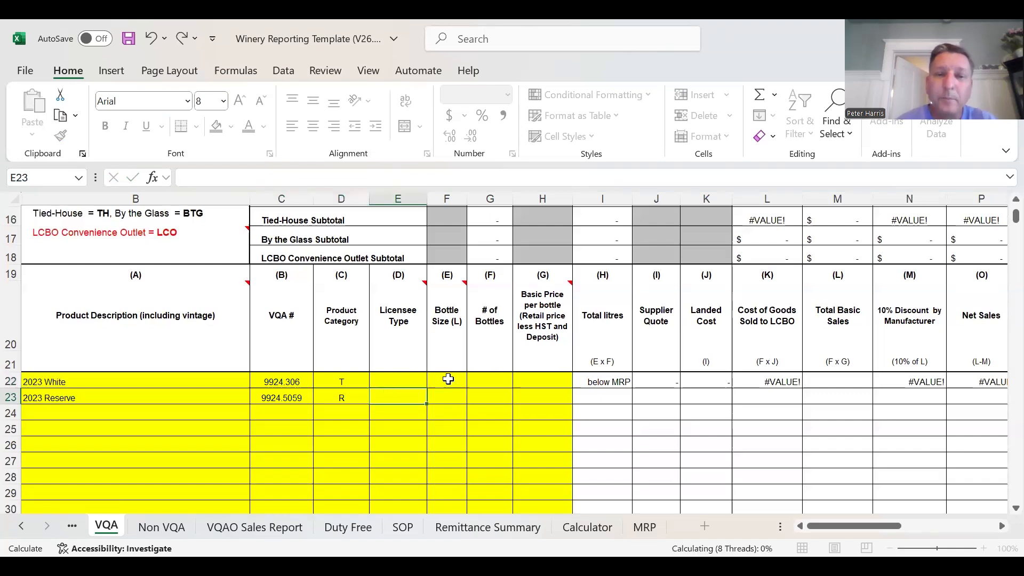
- Set the bottle size of both the 2023 White and the 2023 Reserve to .75 L
click(447, 379)
text(.)
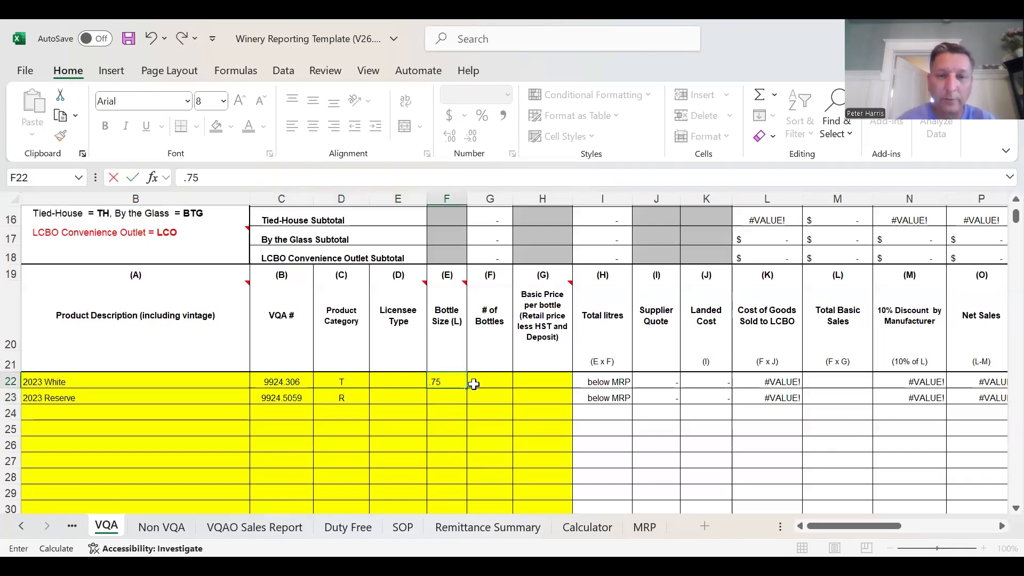
text(75)
key(Return)
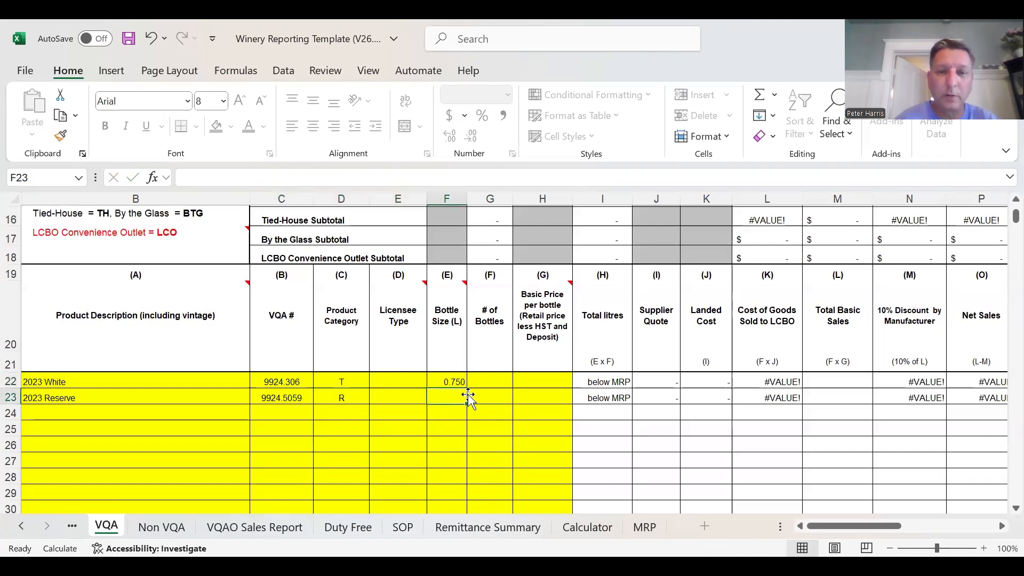
text(.75)
click(537, 396)
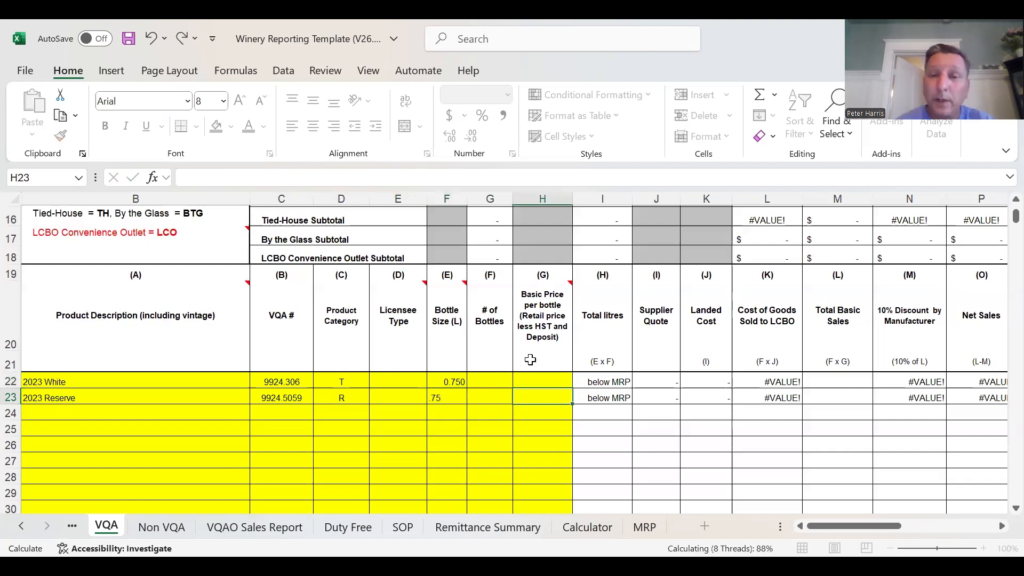
- On the Calculator sheet, set the alcohol content to 12% and the retail selling price to $20
click(587, 527)
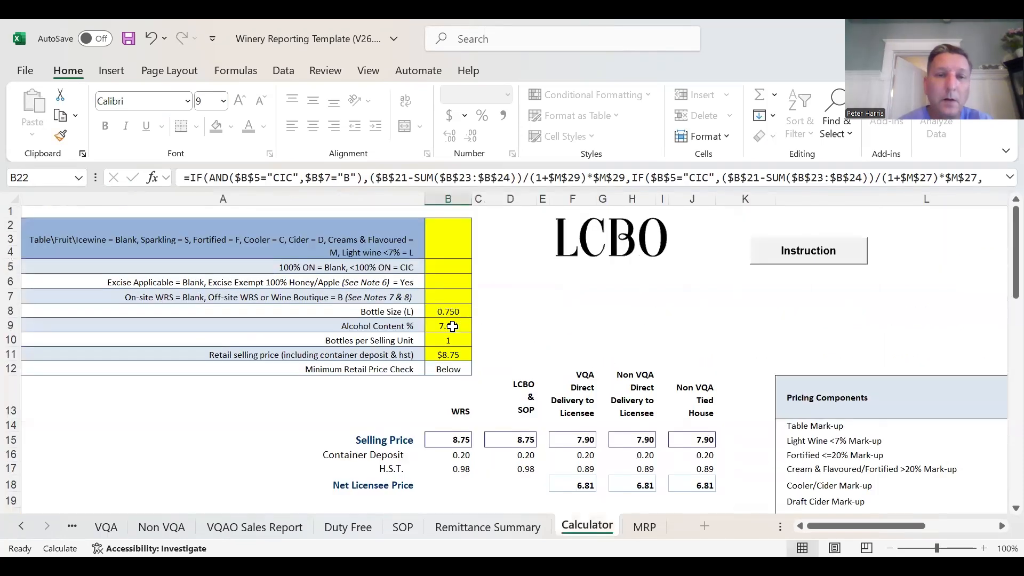
click(452, 326)
text(12%)
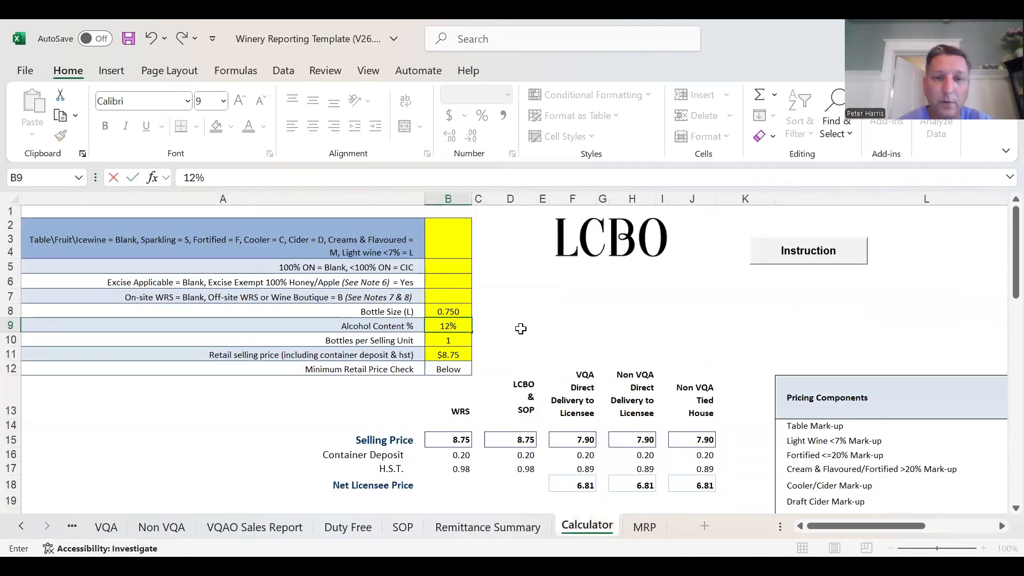
click(521, 329)
click(461, 353)
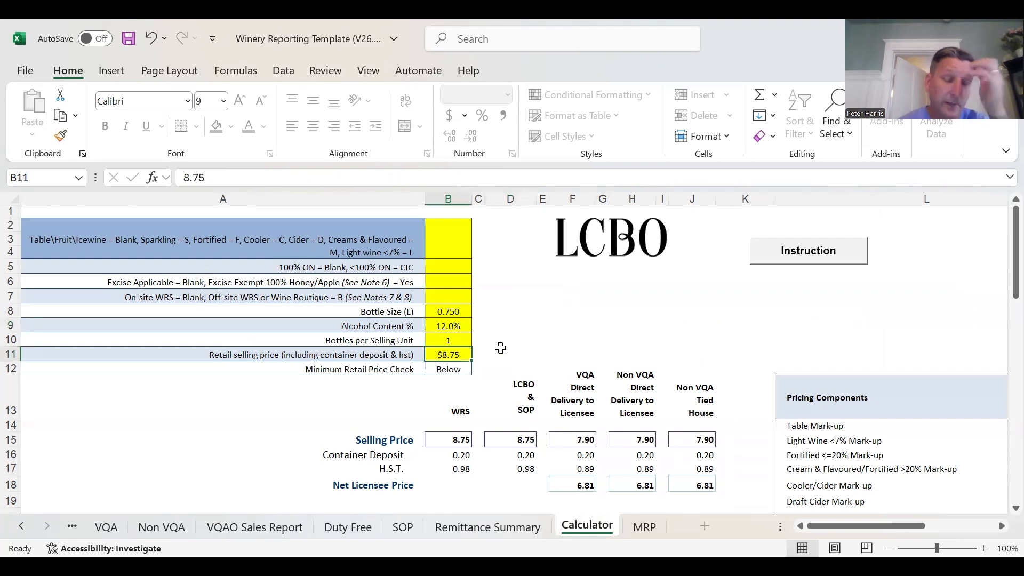
text(20)
key(Return)
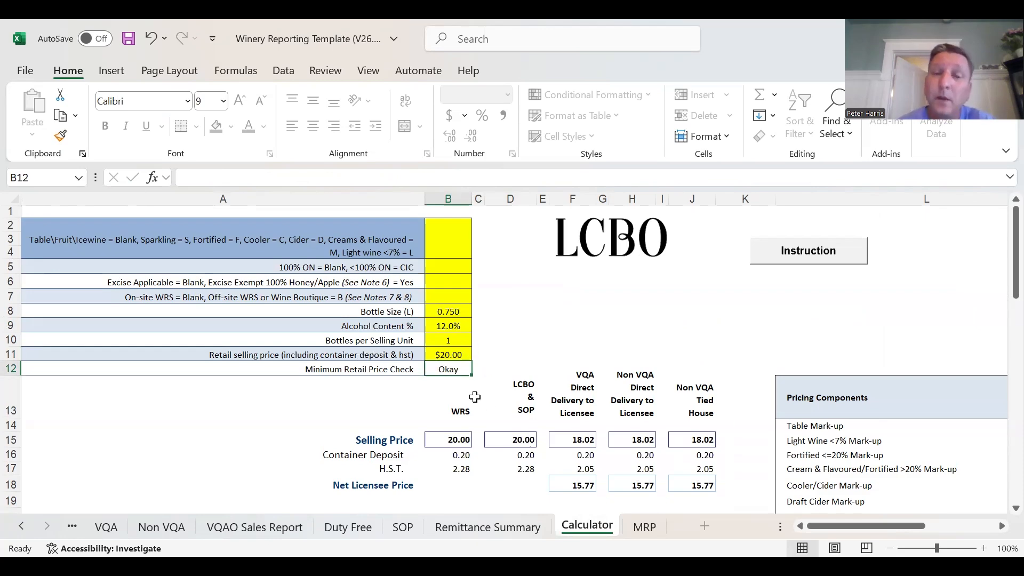
- Read the calculated basic price and enter 17.52 as the 2023 White's basic price per bottle on the VQA sheet
scroll(587, 382, down, 2)
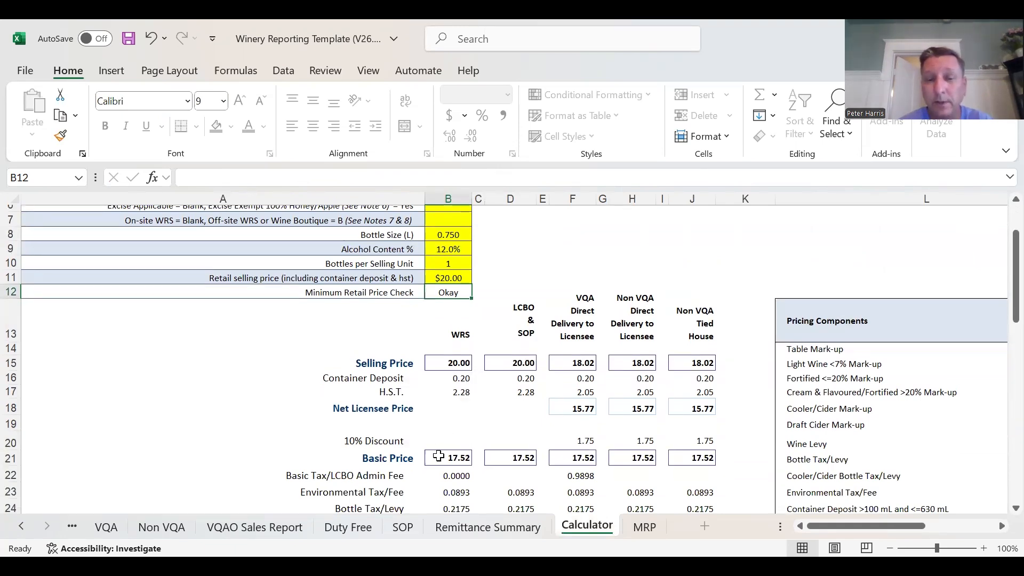
click(107, 529)
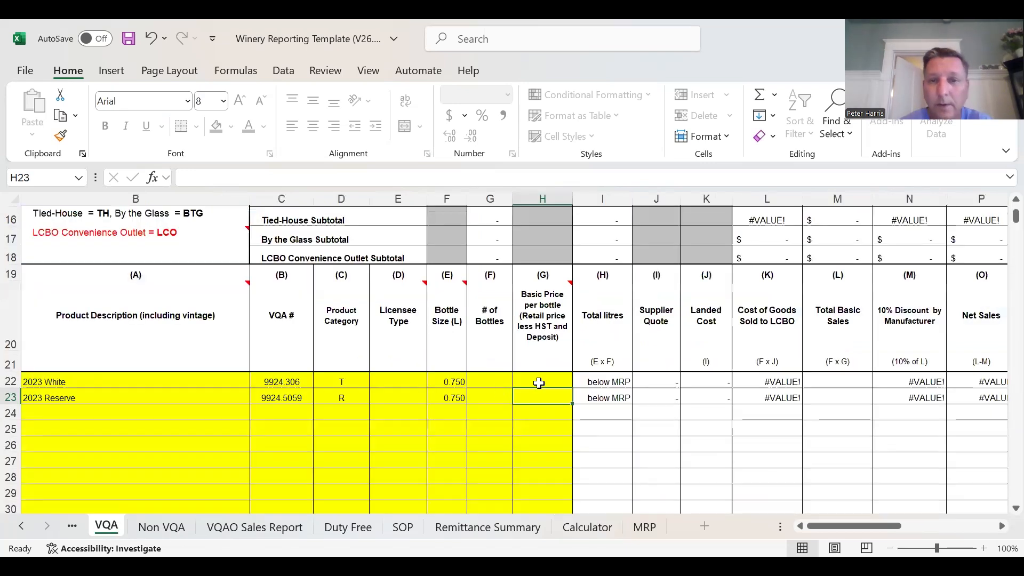
click(542, 381)
text(17)
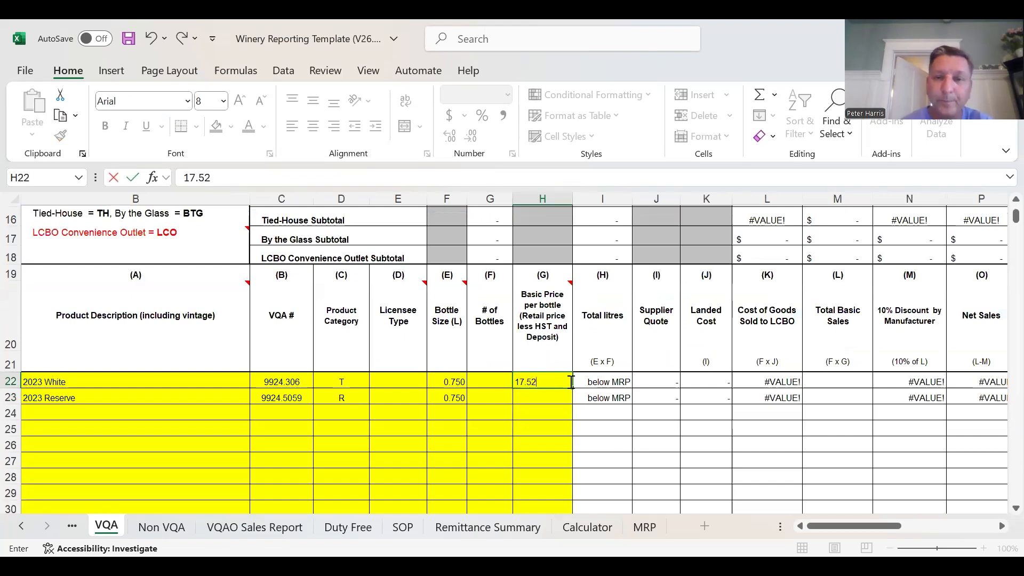
text(.52)
click(555, 409)
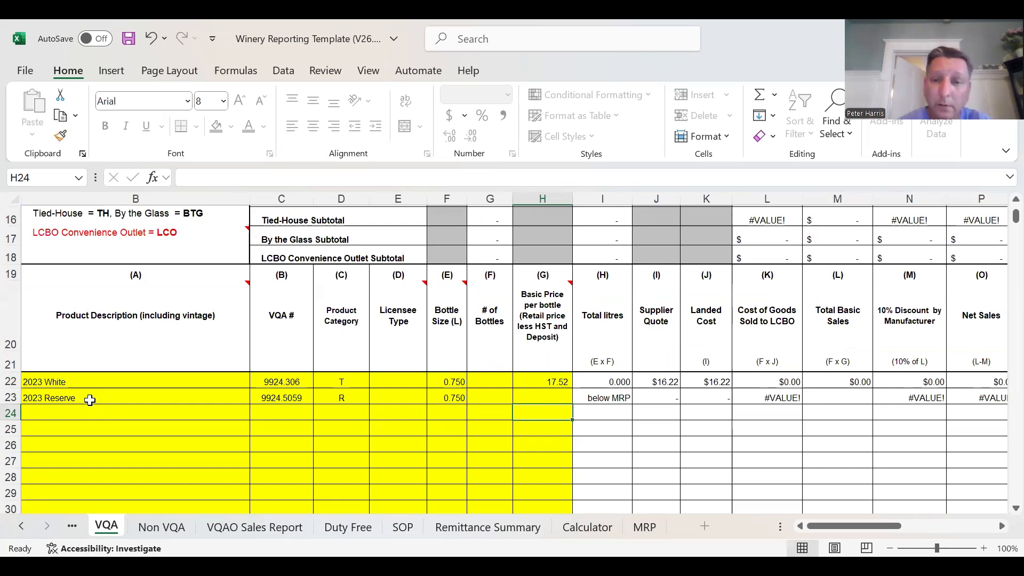
- On the Calculator sheet, set the retail selling price to $24 and the alcohol content to 13%
click(575, 532)
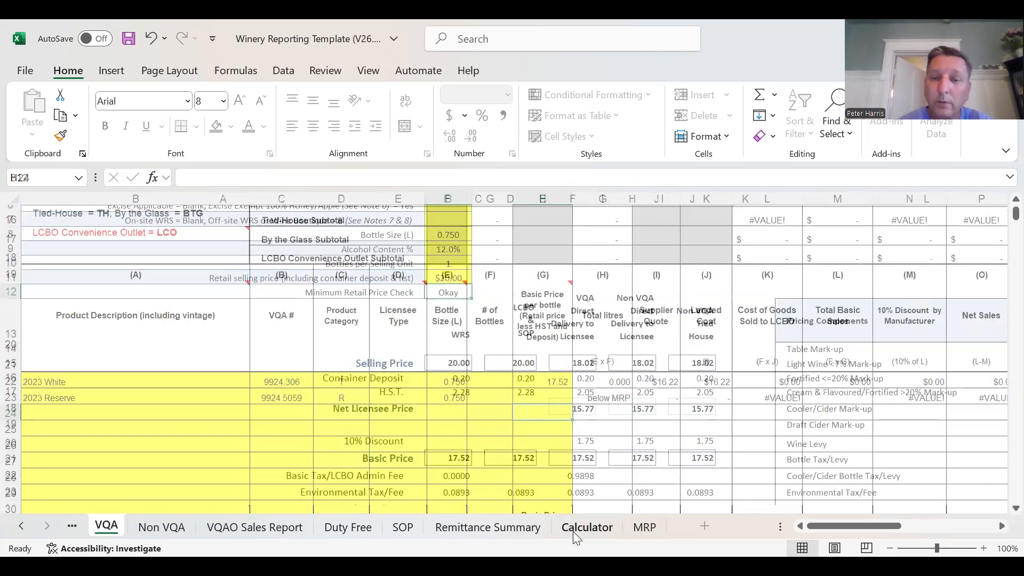
click(456, 278)
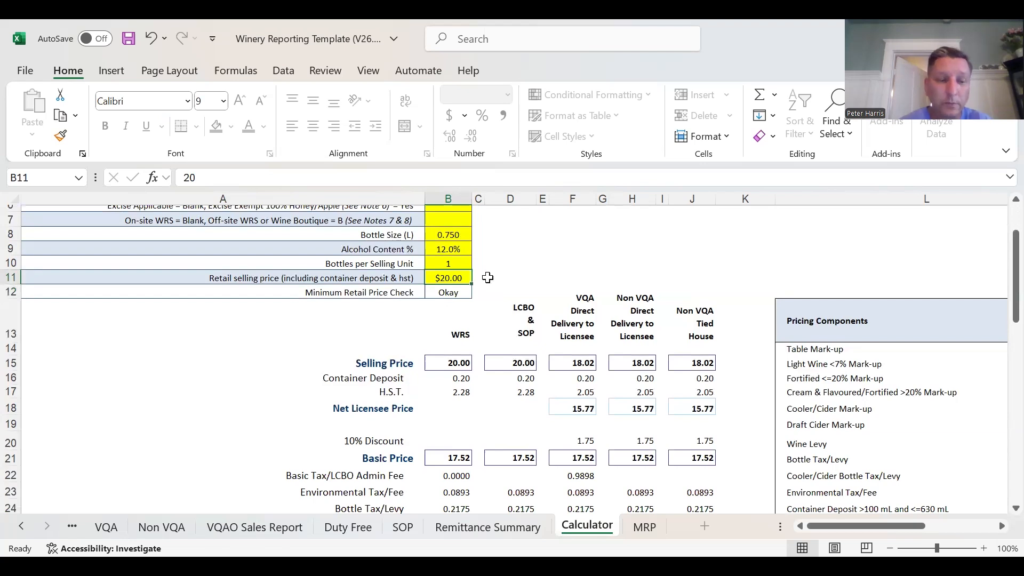
text(23)
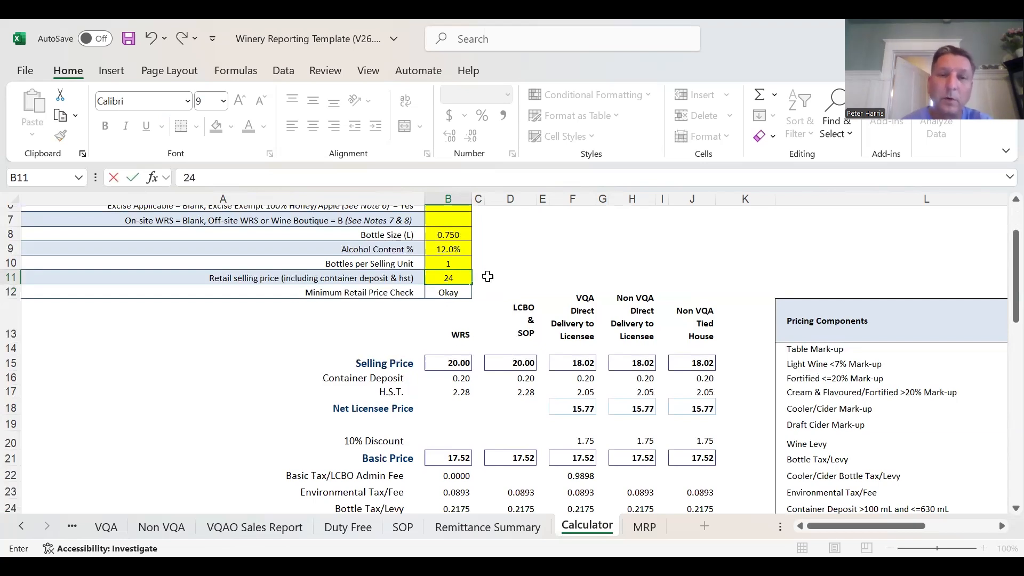
click(450, 249)
text(13)
click(585, 248)
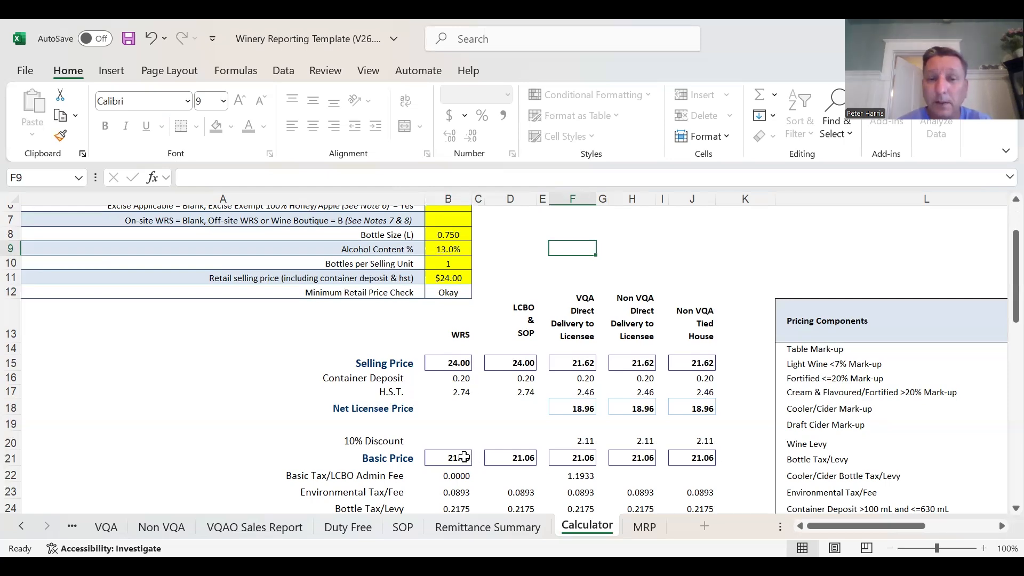
- Enter 21.06 as the 2023 Reserve's basic price per bottle on the VQA sheet
click(107, 526)
click(558, 396)
text(21.06)
click(565, 443)
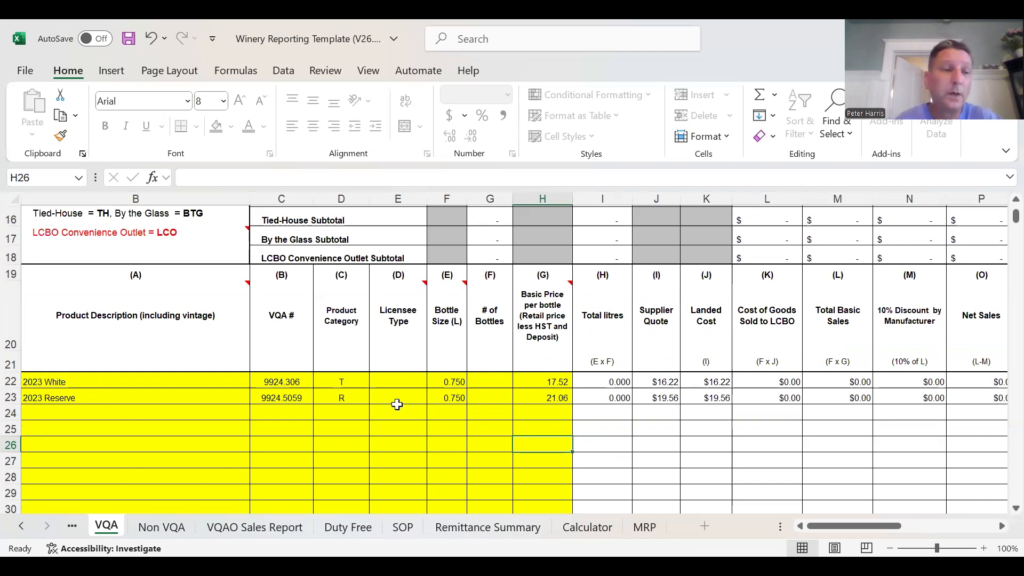
- Copy the 2023 White and 2023 Reserve entries in B22:H23 and paste them as values starting at B24
drag(80, 382, 535, 392)
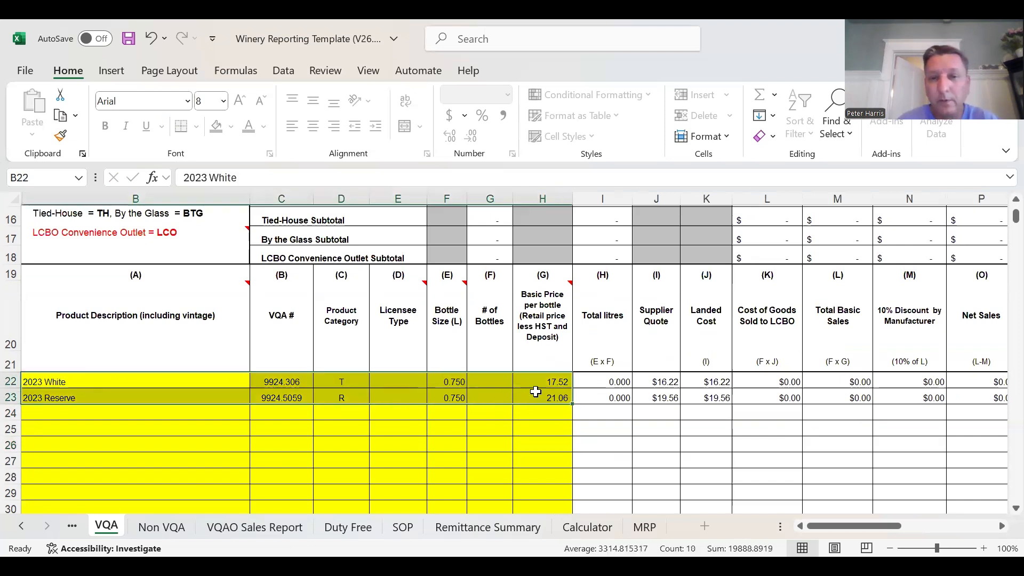
right_click(529, 390)
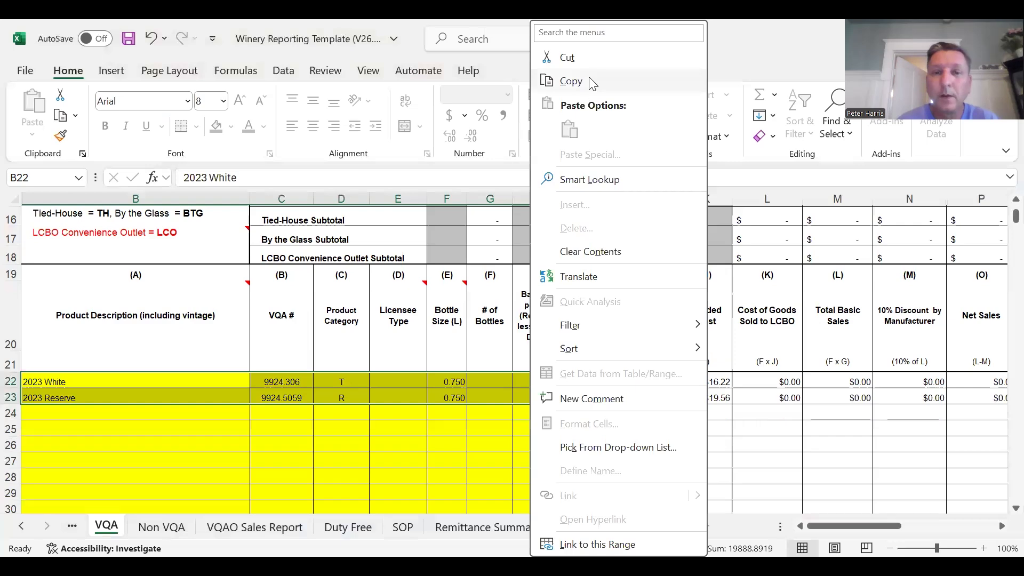
click(571, 81)
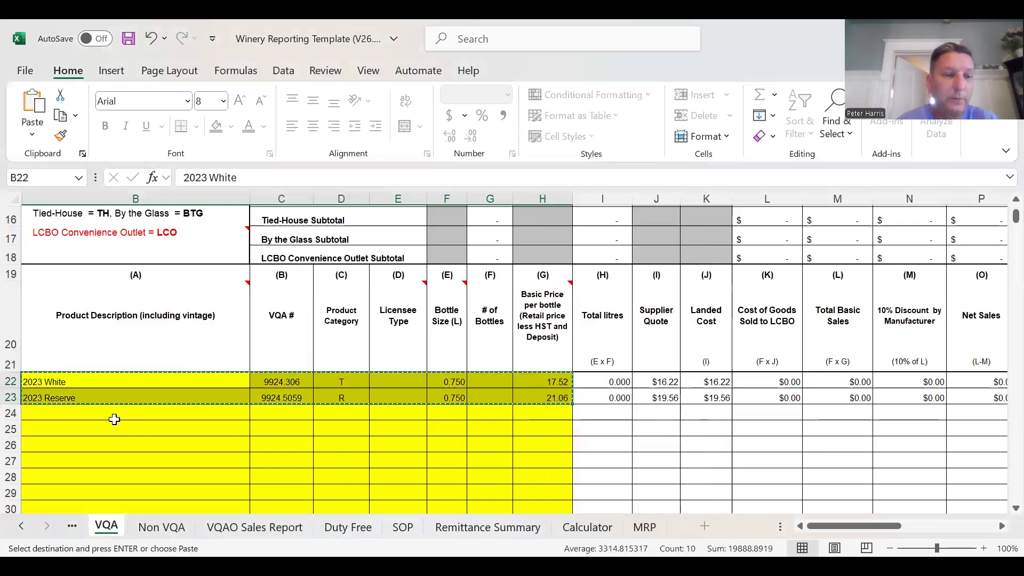
right_click(114, 419)
right_click(74, 407)
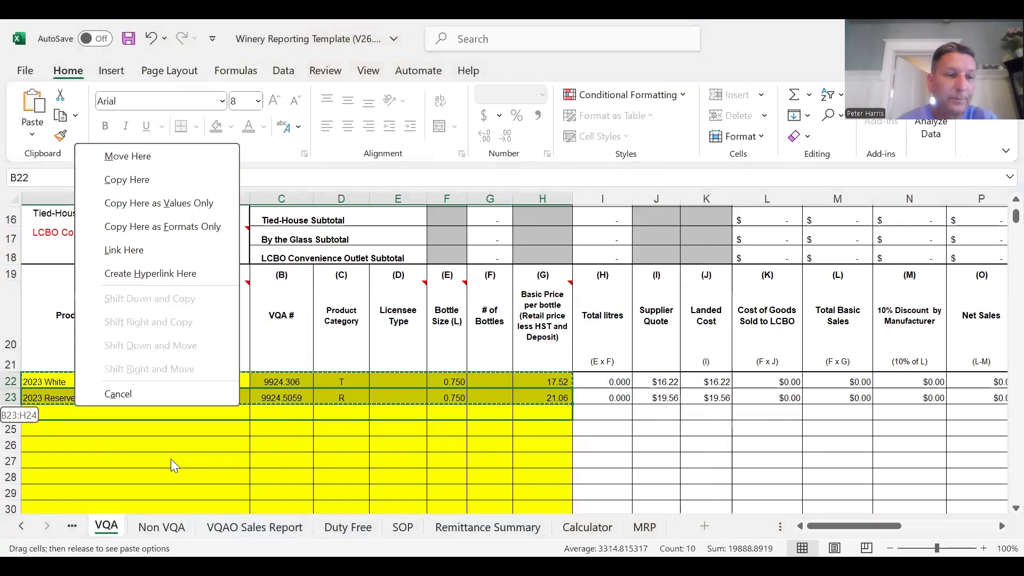
click(171, 458)
click(88, 414)
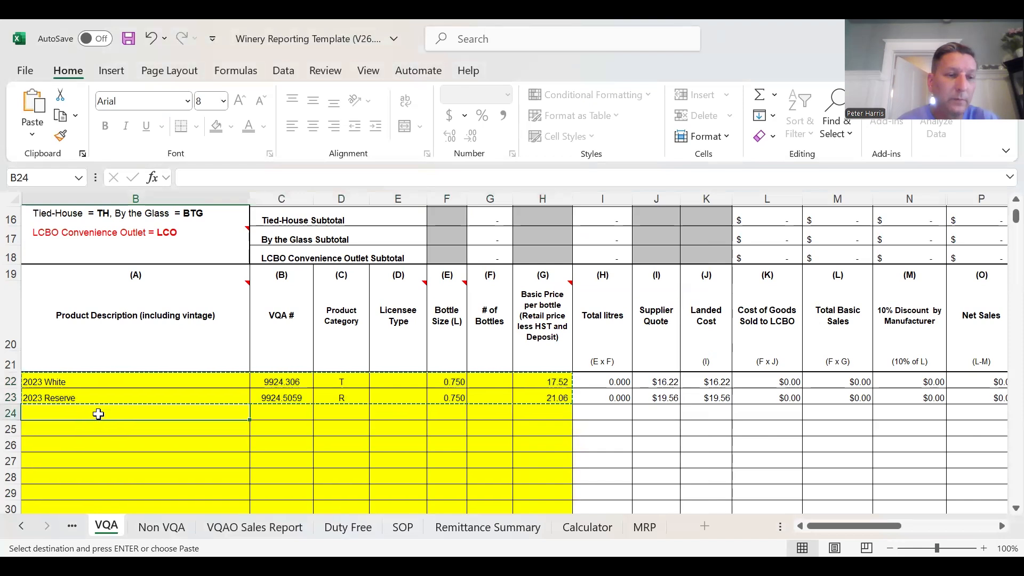
right_click(98, 414)
click(161, 156)
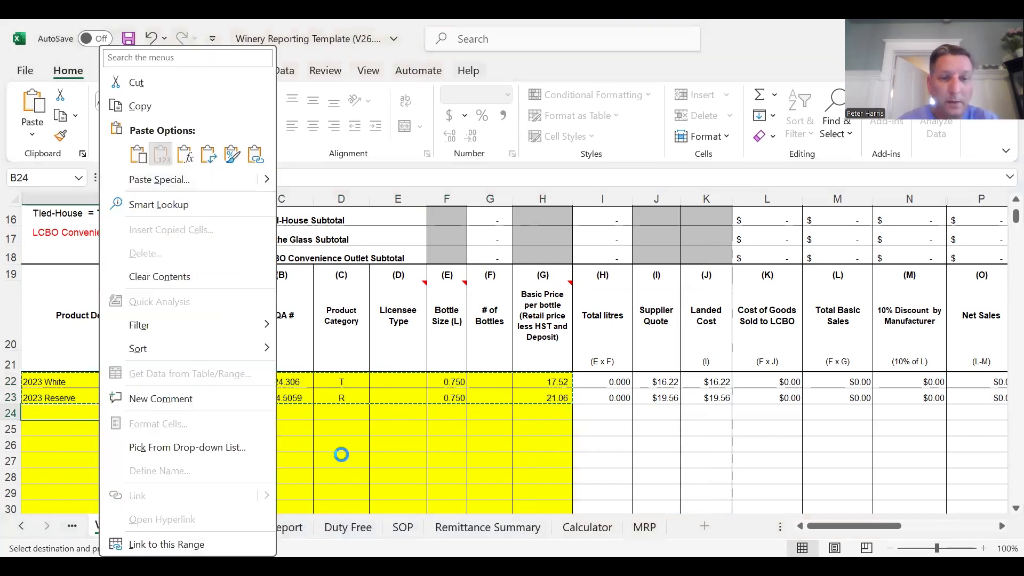
click(389, 461)
- Set the licensee type to BTG for the copied 2023 White and 2023 Reserve rows, 24 and 25
click(400, 413)
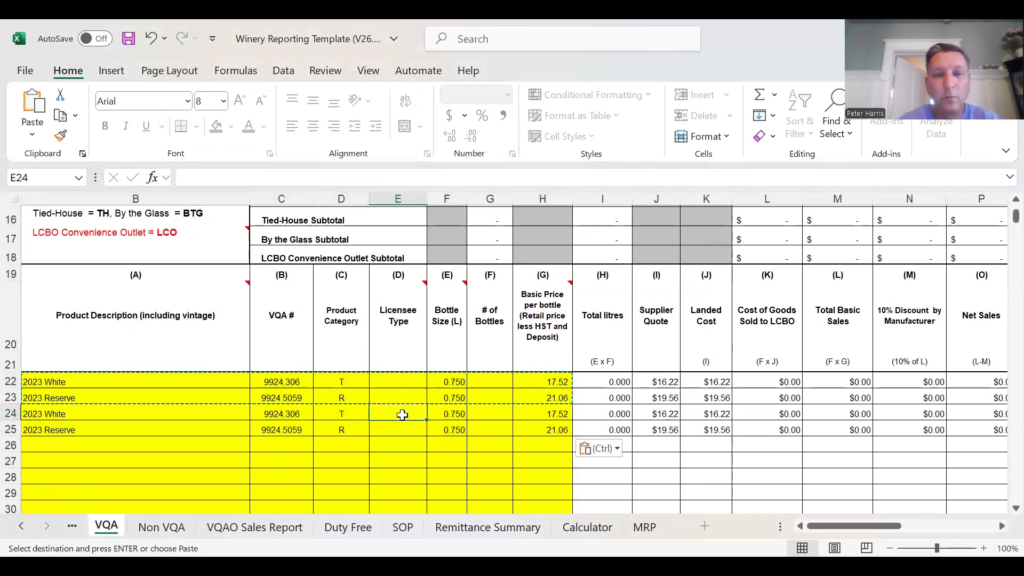
text(BTG)
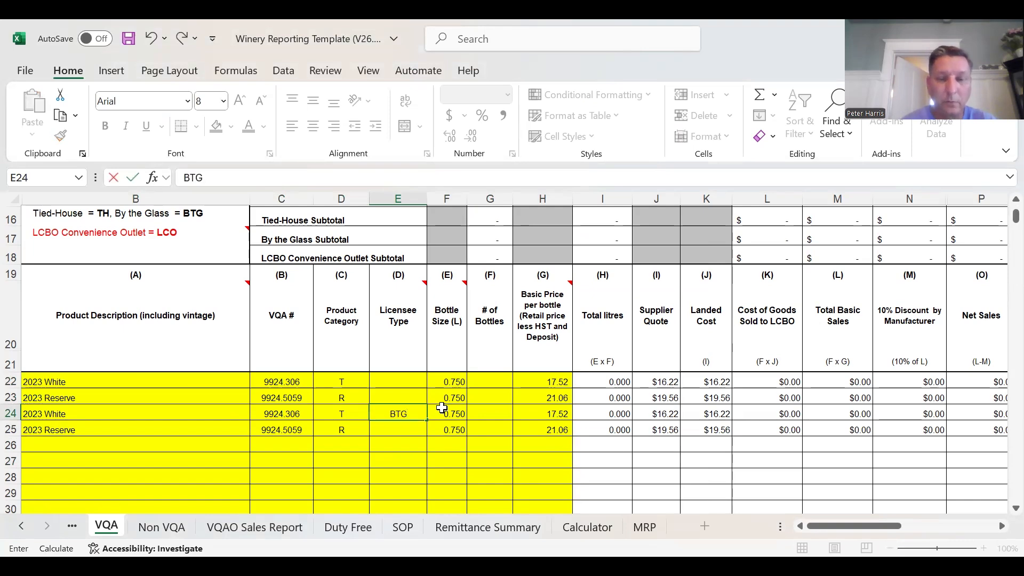
key(Return)
text(BTG)
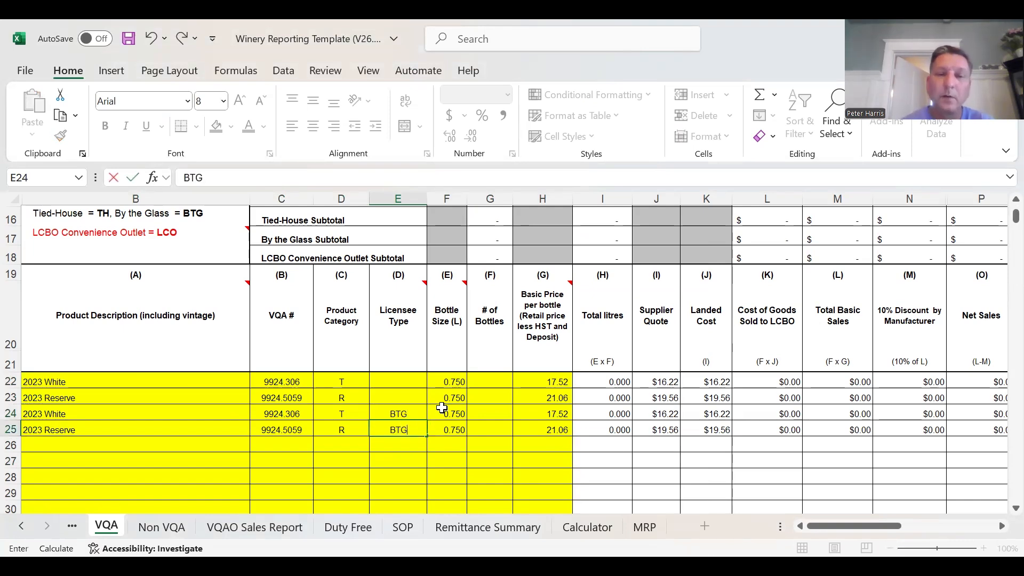
click(430, 455)
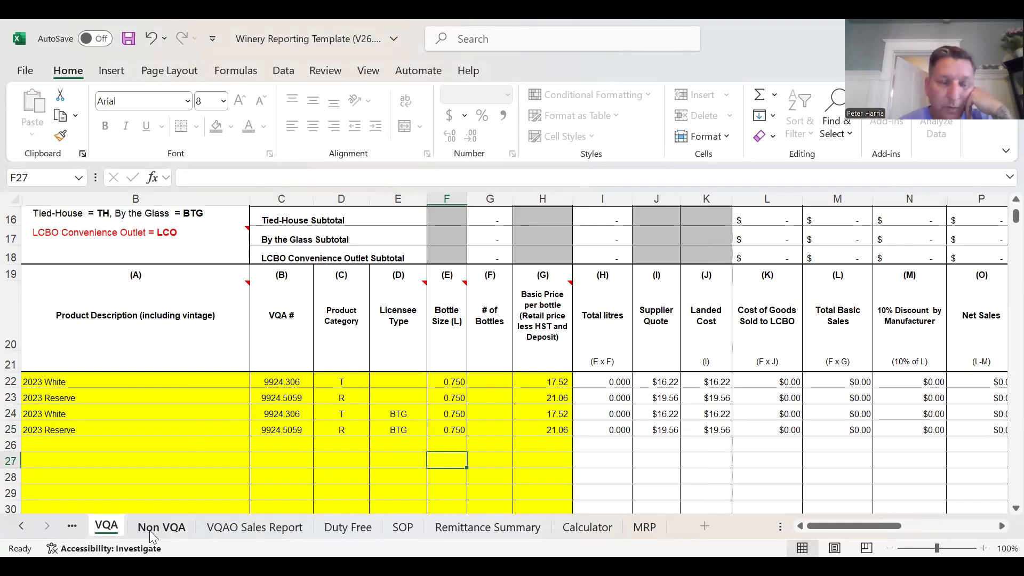
- Check the licensee type codes on the VQA sheet and the entry columns of the Non VQA sheet
scroll(165, 416, up, 1)
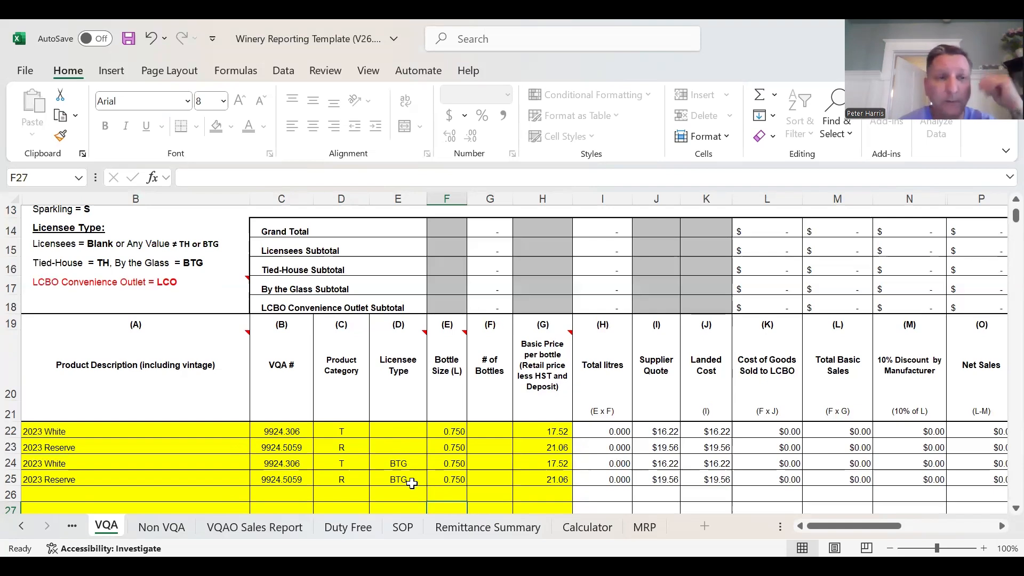
mouse_move(81, 281)
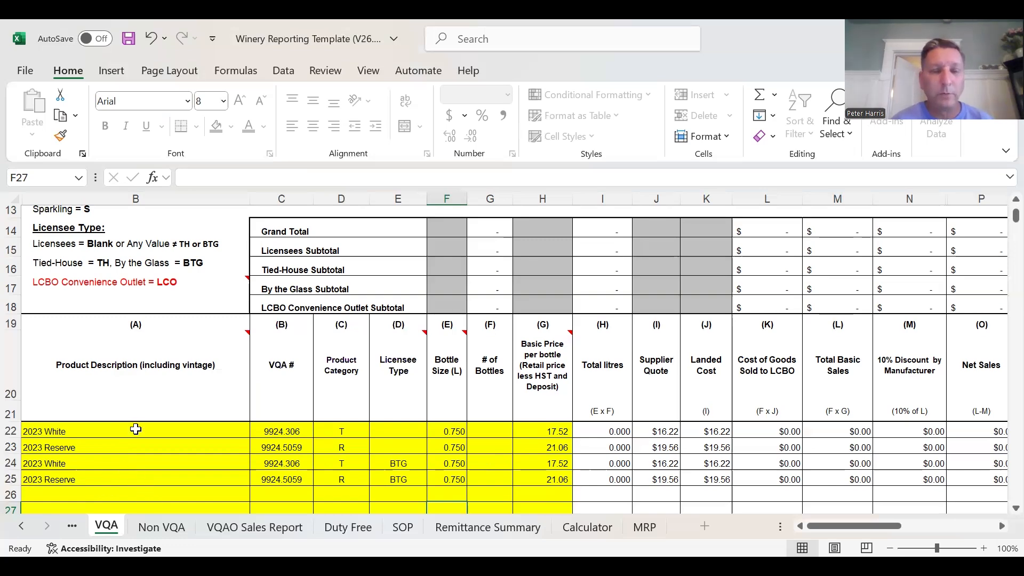
click(161, 527)
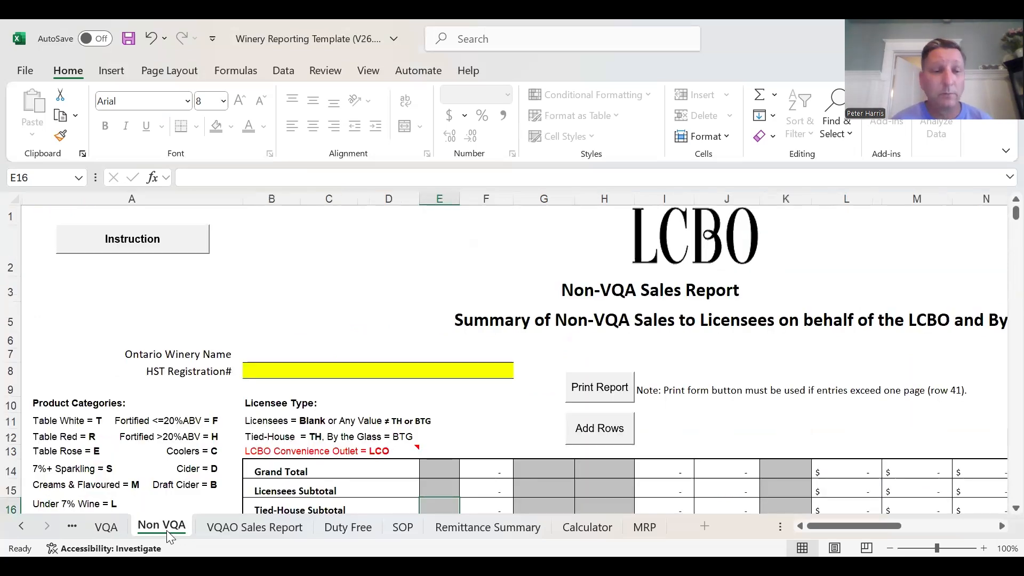
scroll(190, 450, down, 2)
scroll(190, 450, down, 2)
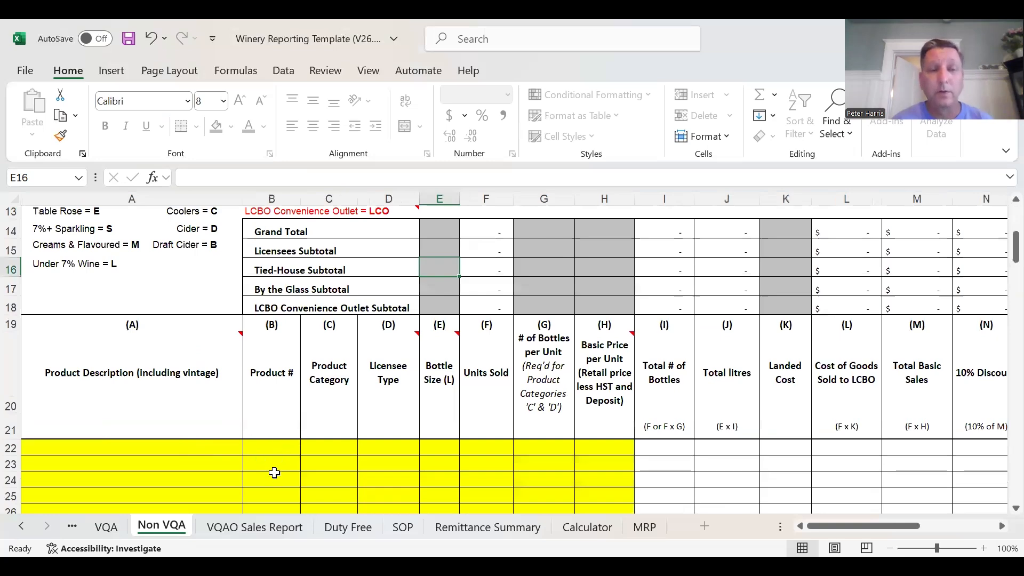
- On the VQA sheet, enter 12 bottles each for the 2023 White and 2023 Reserve rows with blank licensee type
click(113, 531)
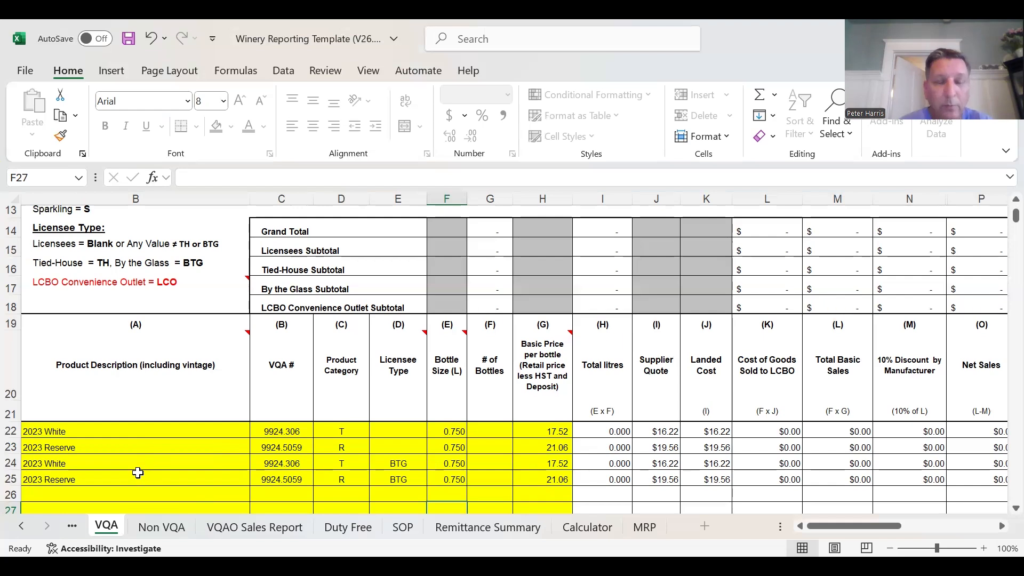
click(488, 431)
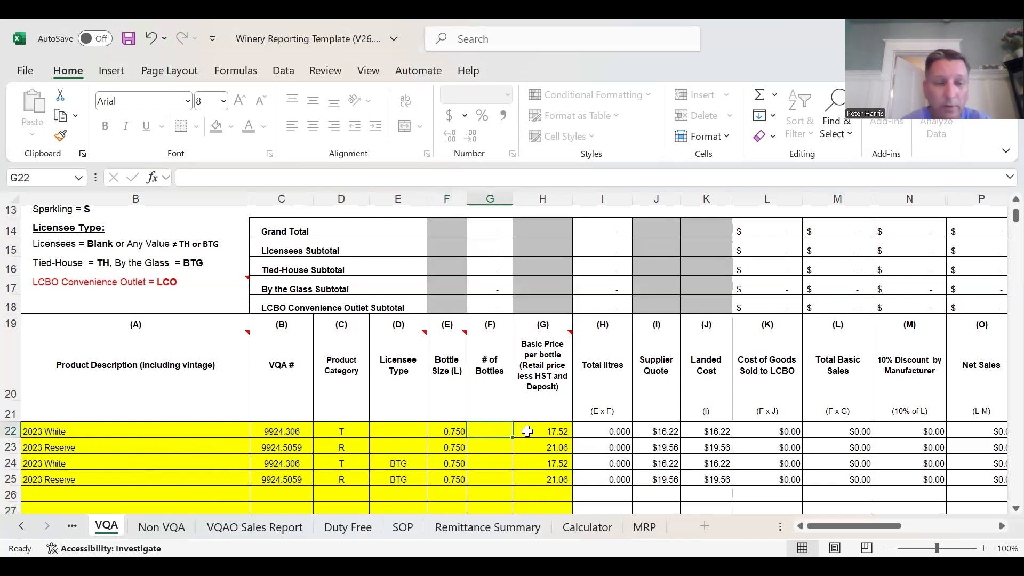
text(12)
key(ctrl+Return)
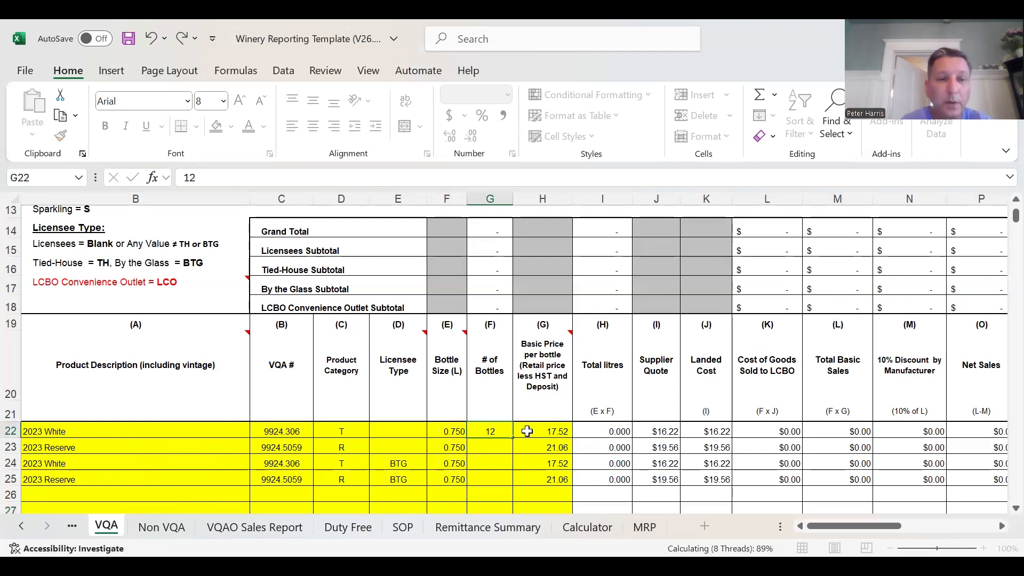
key(Down)
text(12)
key(ctrl+Return)
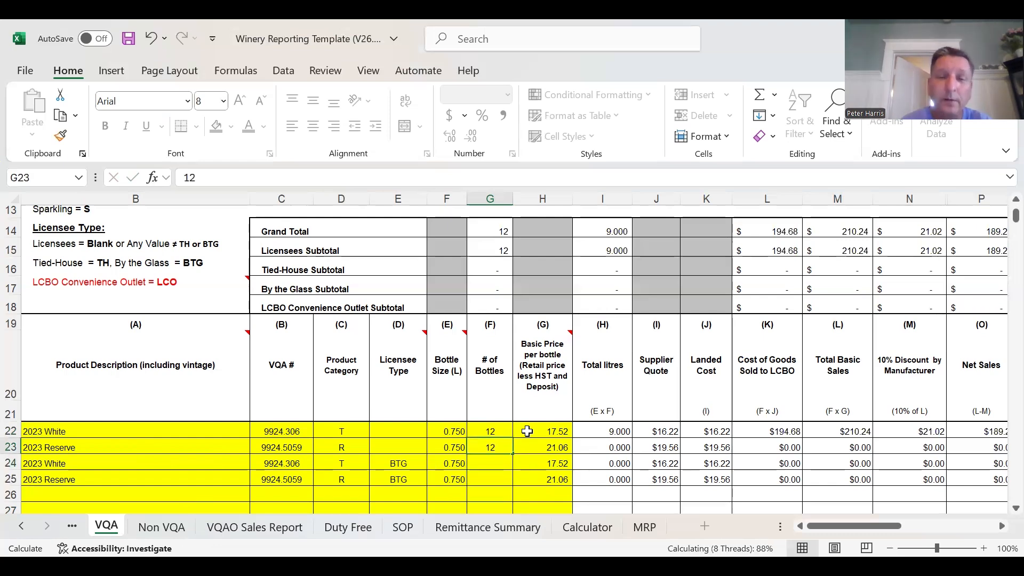
- Enter 12 bottles each for the 2023 White and 2023 Reserve rows with licensee type BTG
key(Down)
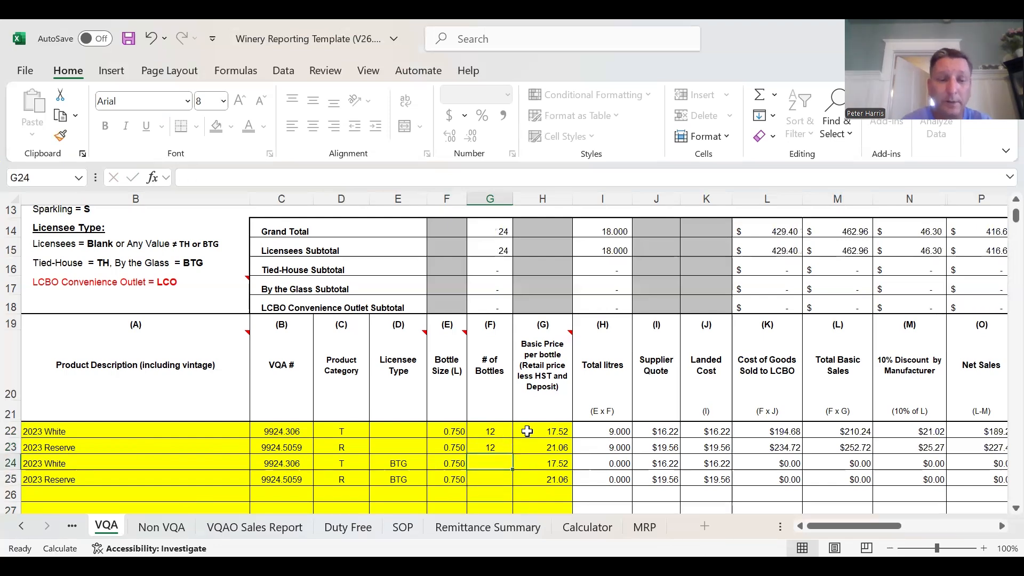
text(12)
key(Return)
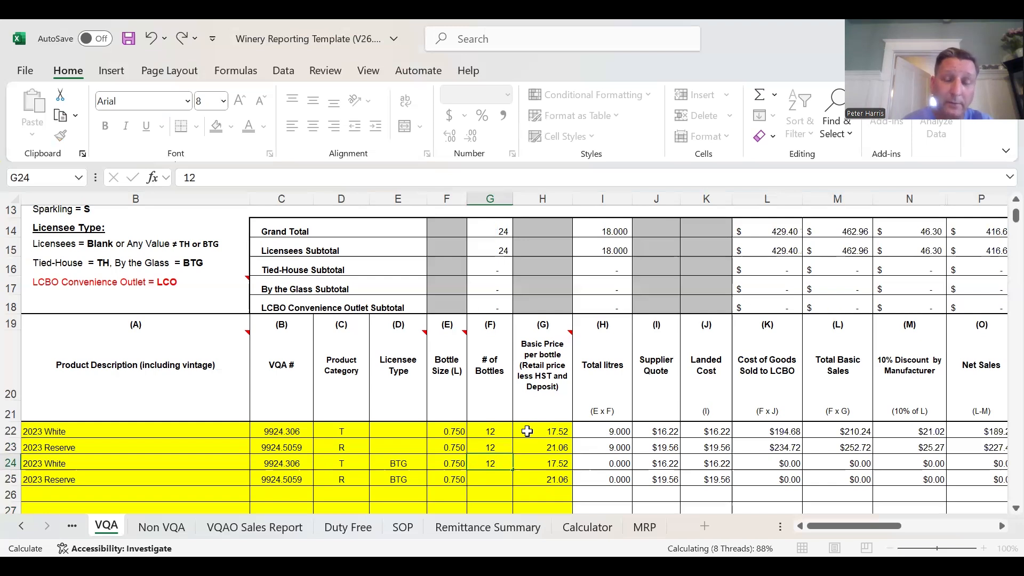
key(Down)
text(1)
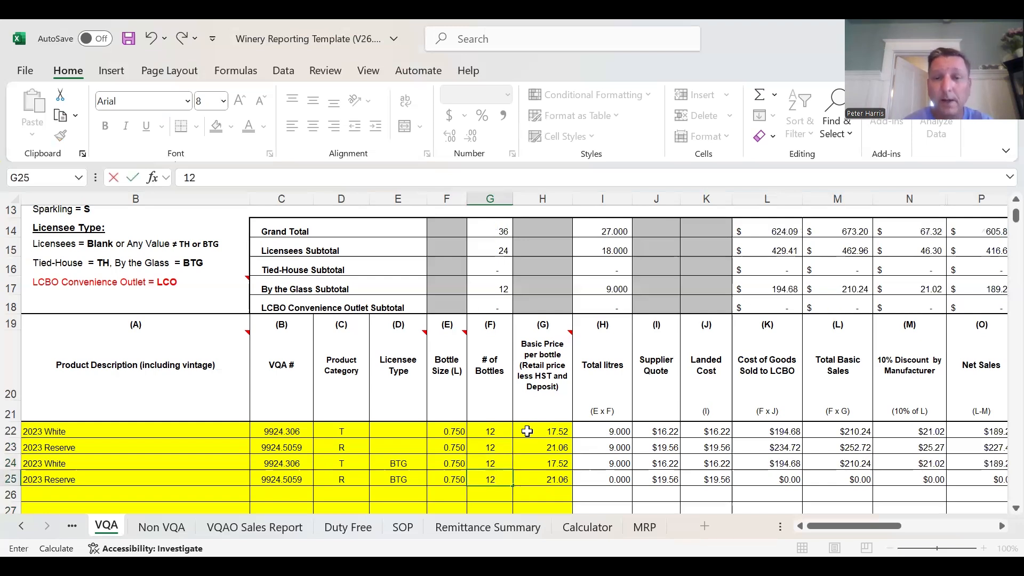
text(2)
click(370, 504)
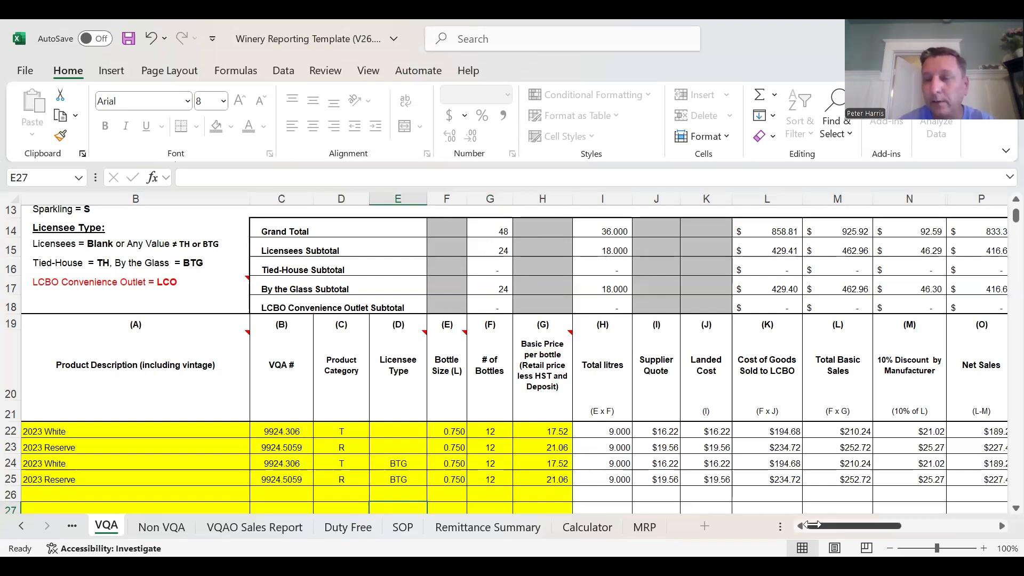
- Review the VQA sheet's remittance columns, and check the Direct to Licensees (VQA) and By the Glass lines on the LCB J10 sheet
drag(815, 525, 963, 523)
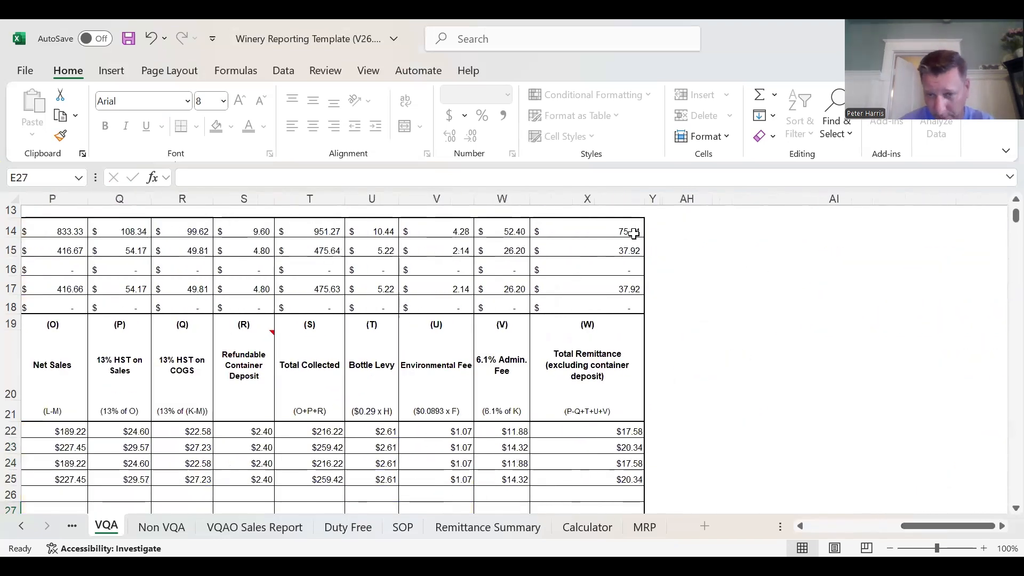
drag(923, 529, 257, 530)
click(71, 525)
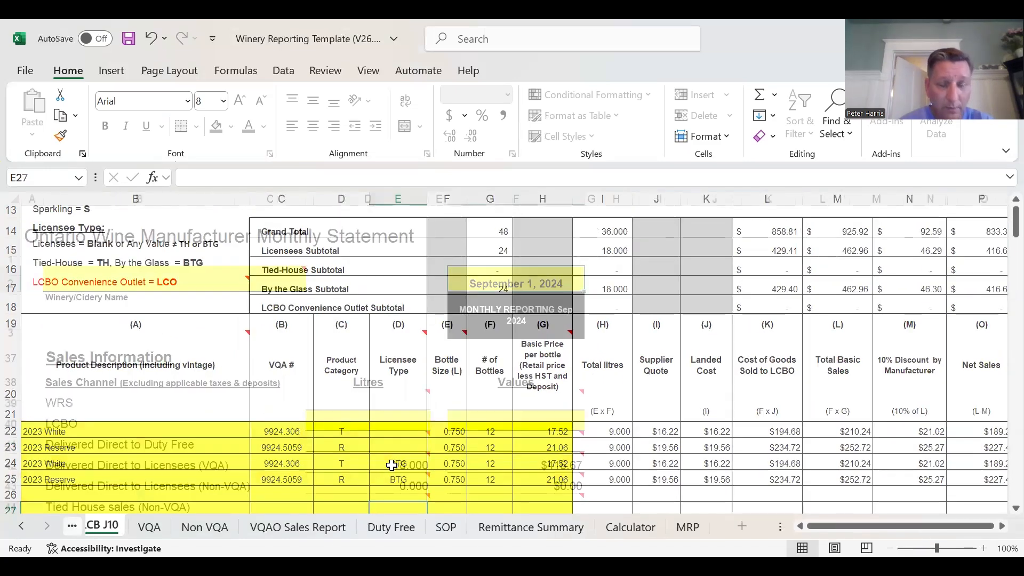
scroll(403, 455, down, 1)
click(422, 383)
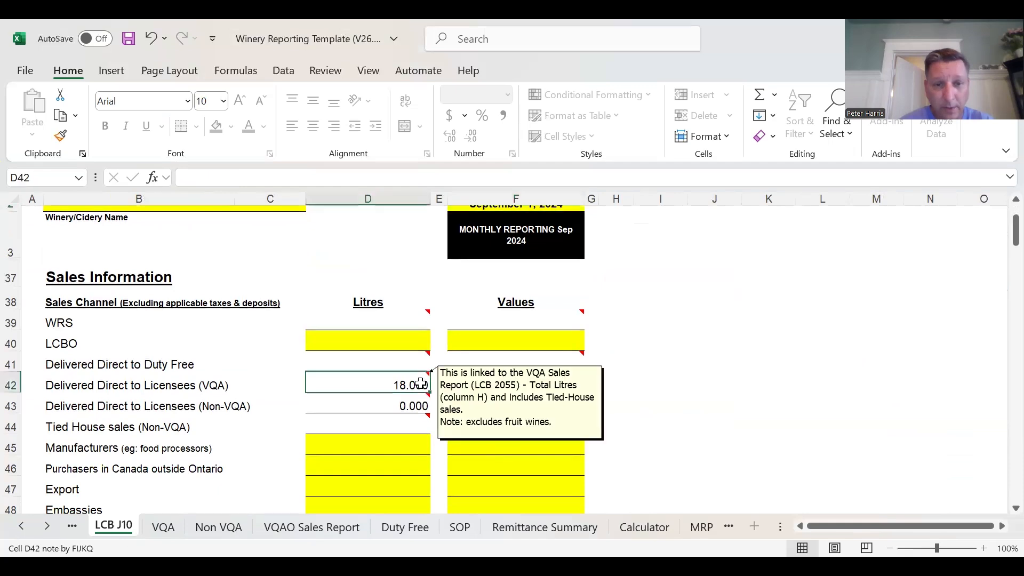
scroll(658, 345, down, 2)
click(425, 449)
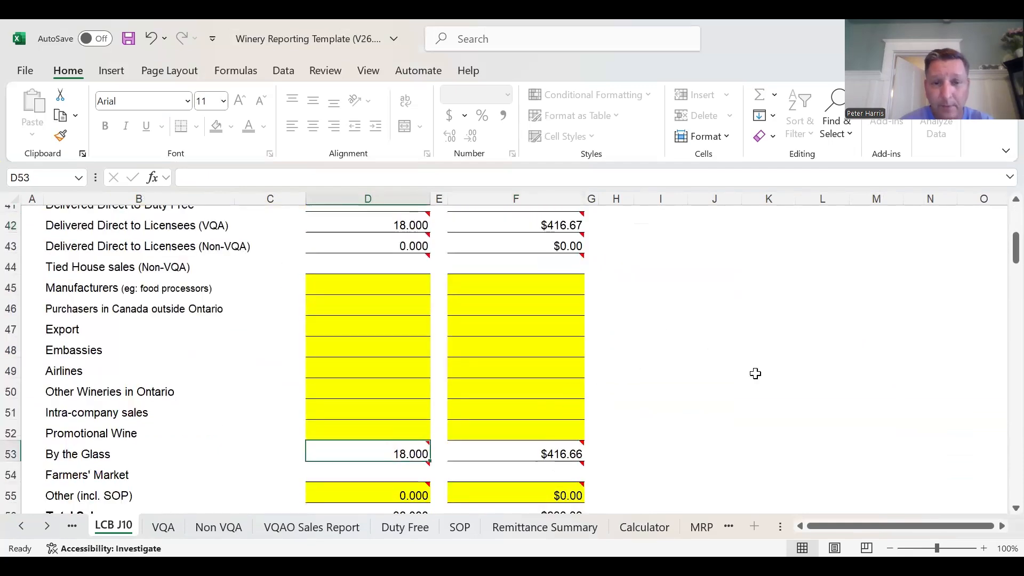
- Examine the licensee and miscellaneous sales columns for both wines on the VQAO Sales Report, and return to the VQA sheet
click(327, 529)
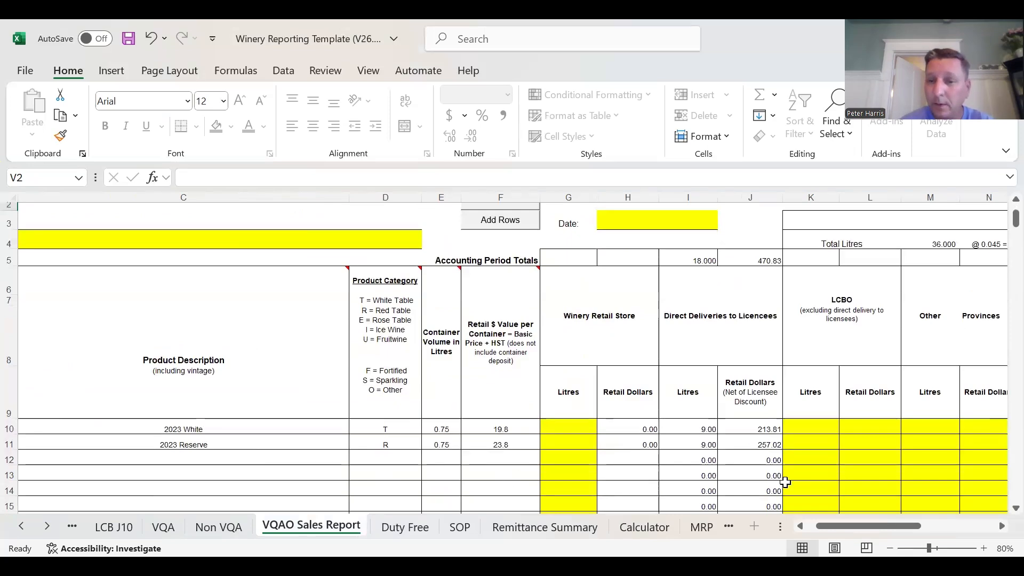
drag(829, 525, 881, 525)
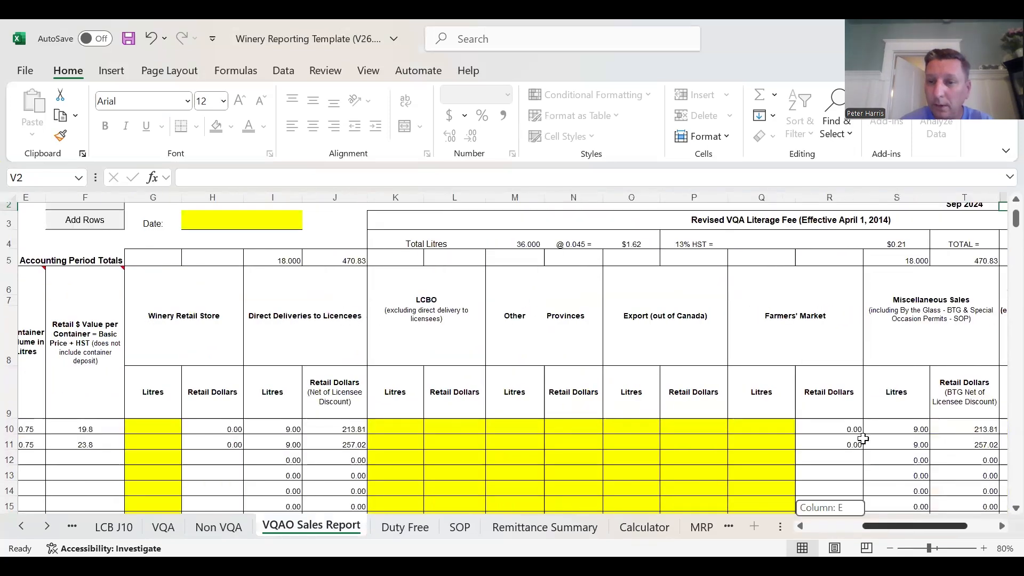
drag(874, 435, 816, 530)
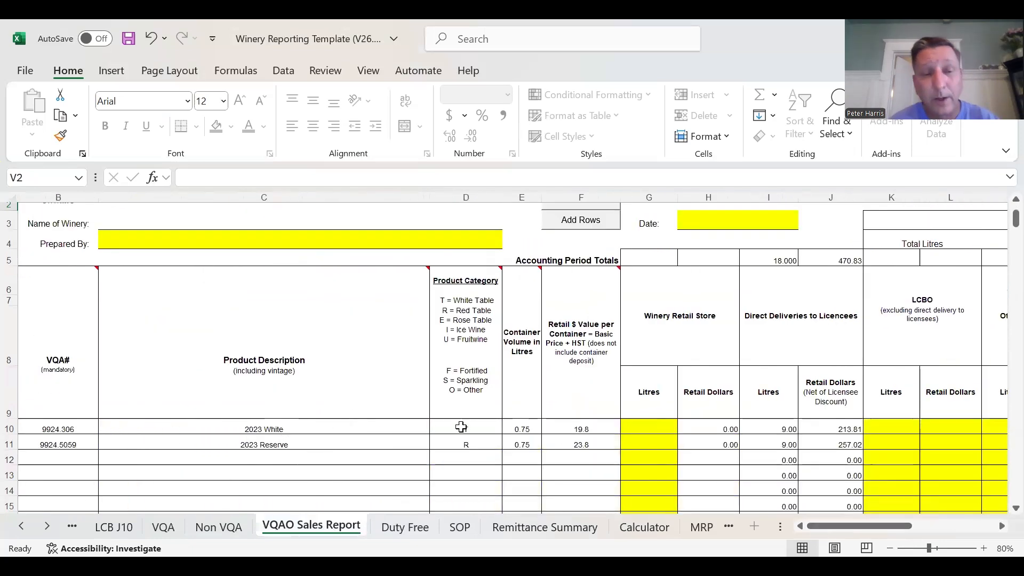
click(164, 527)
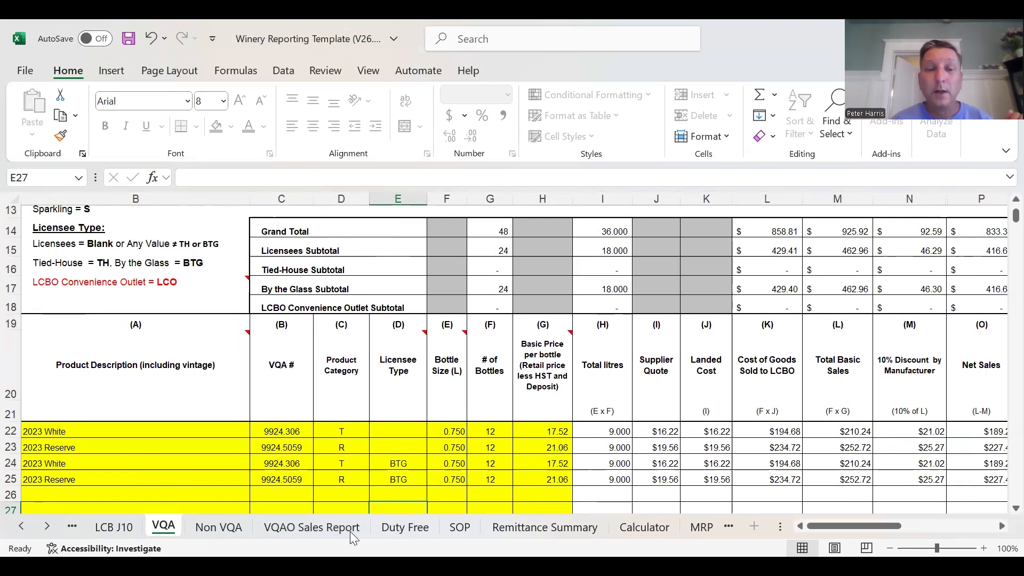
- On the VQAO Sales Report, enter 9 litres of Winery Retail Store sales each for the 2023 White and 2023 Reserve
click(333, 529)
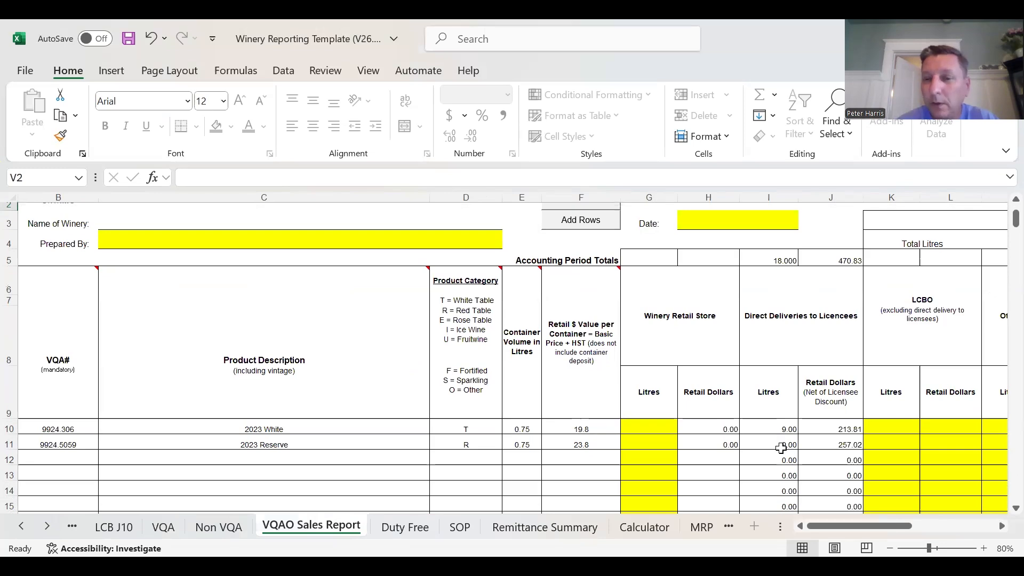
drag(819, 525, 851, 386)
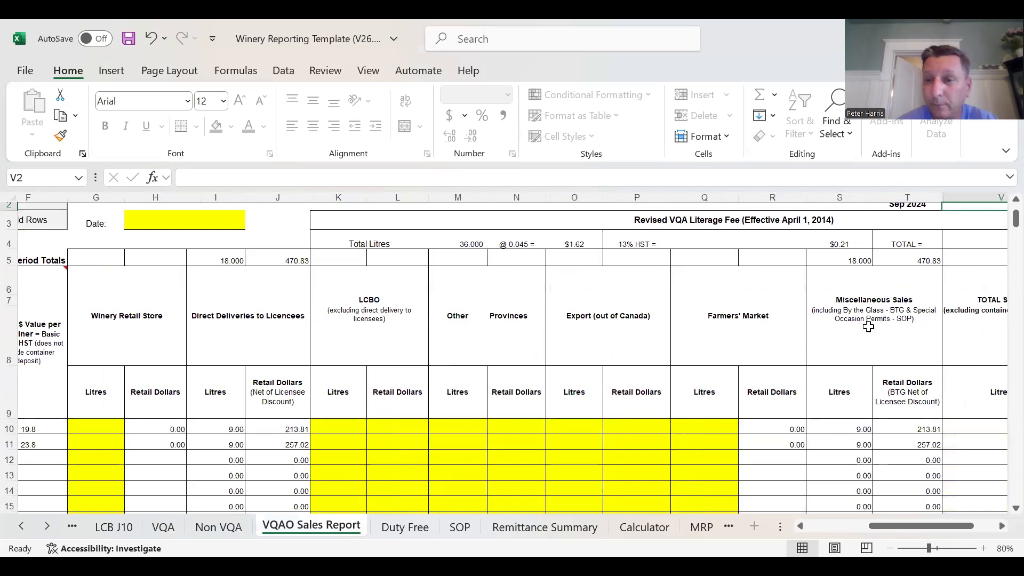
drag(886, 532, 808, 528)
click(656, 429)
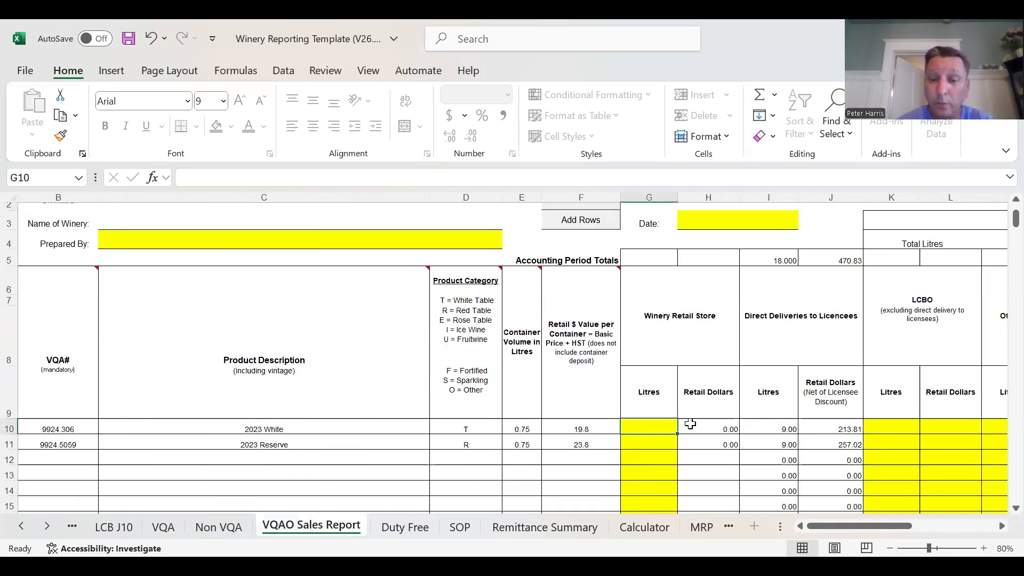
text(9)
key(Return)
text(9)
key(Return)
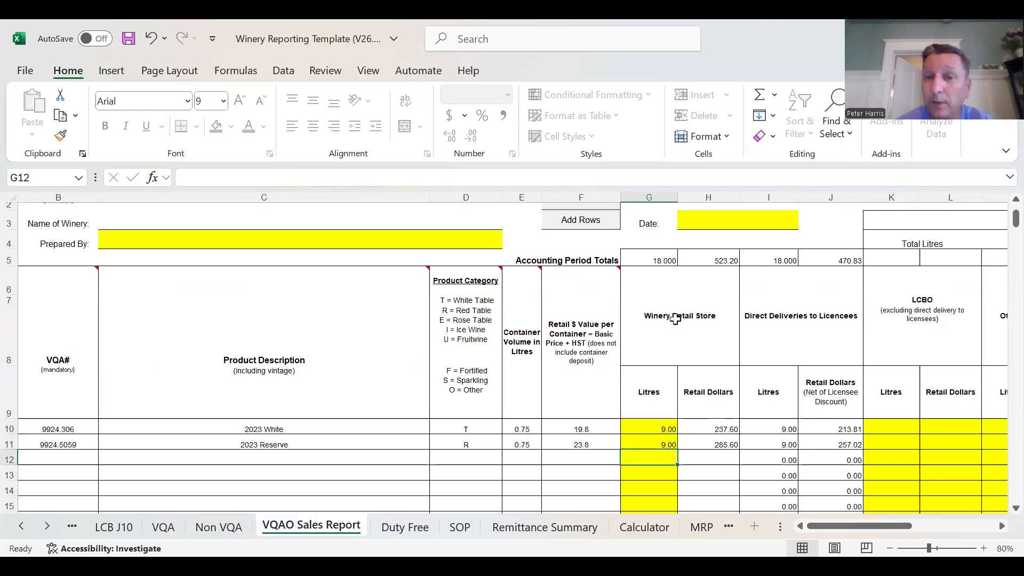
- Enter 9 litres of LCBO sales each for the 2023 White and 2023 Reserve
click(877, 424)
text(9)
key(Return)
text(9)
key(Return)
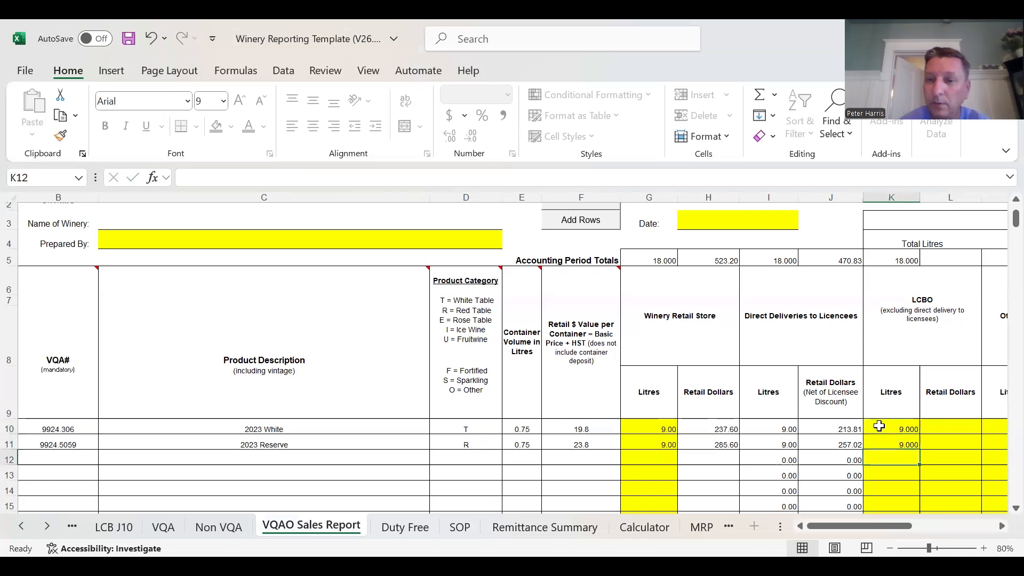
- Enter 9 litres of Other Provinces sales each for the 2023 White and 2023 Reserve
click(1002, 526)
click(1002, 526)
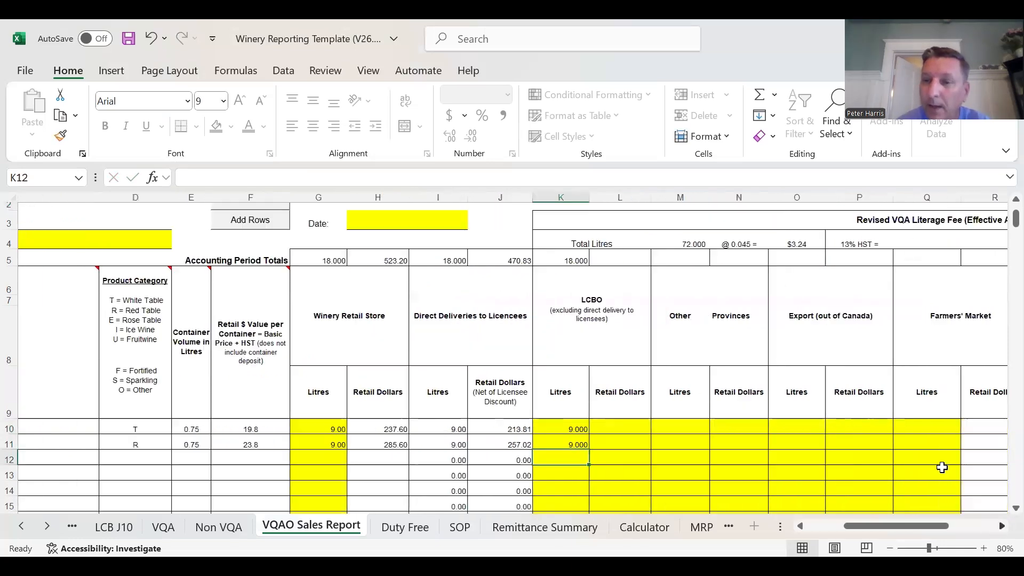
scroll(613, 429, right, 1)
click(618, 432)
text(9)
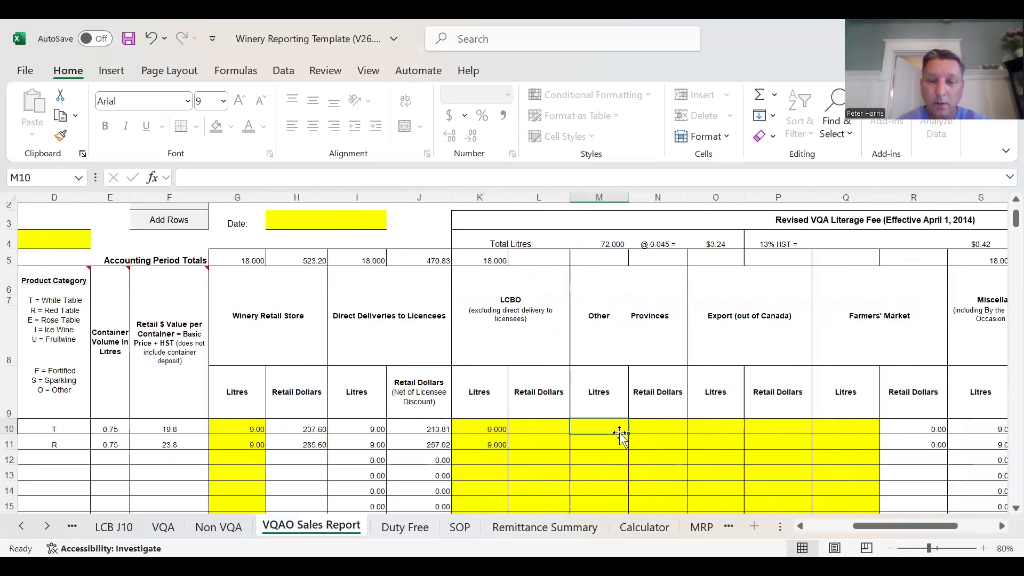
key(Return)
key(Return)
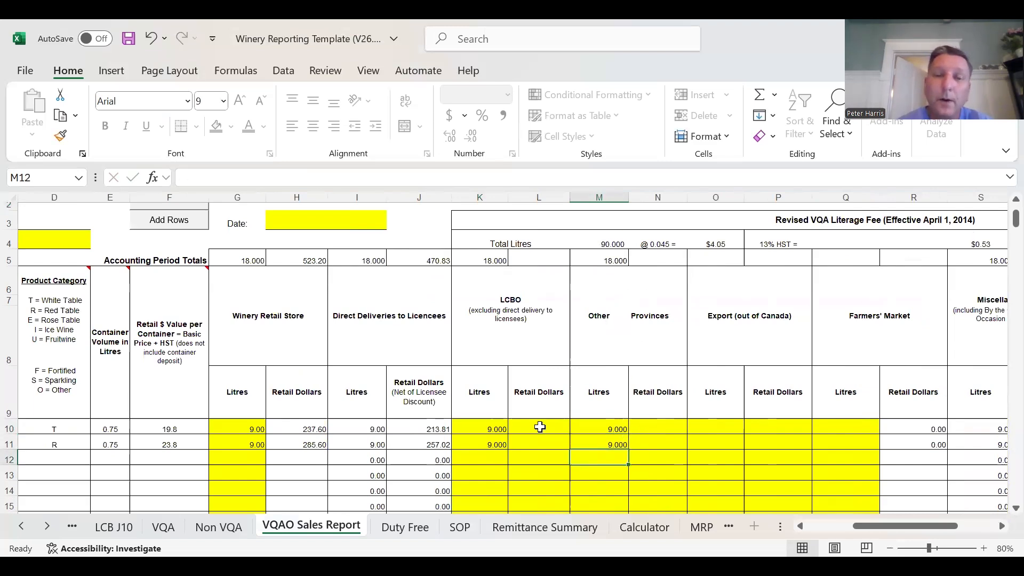
- Enter LCBO retail dollars of 118.80 for the 2023 White and 142.80 for the 2023 Reserve
click(540, 426)
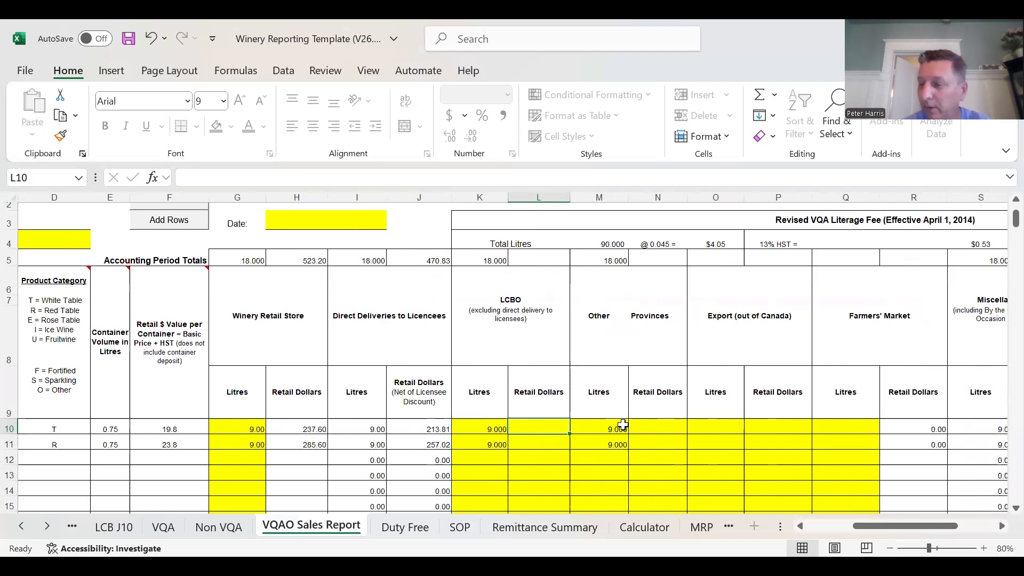
text(118.80)
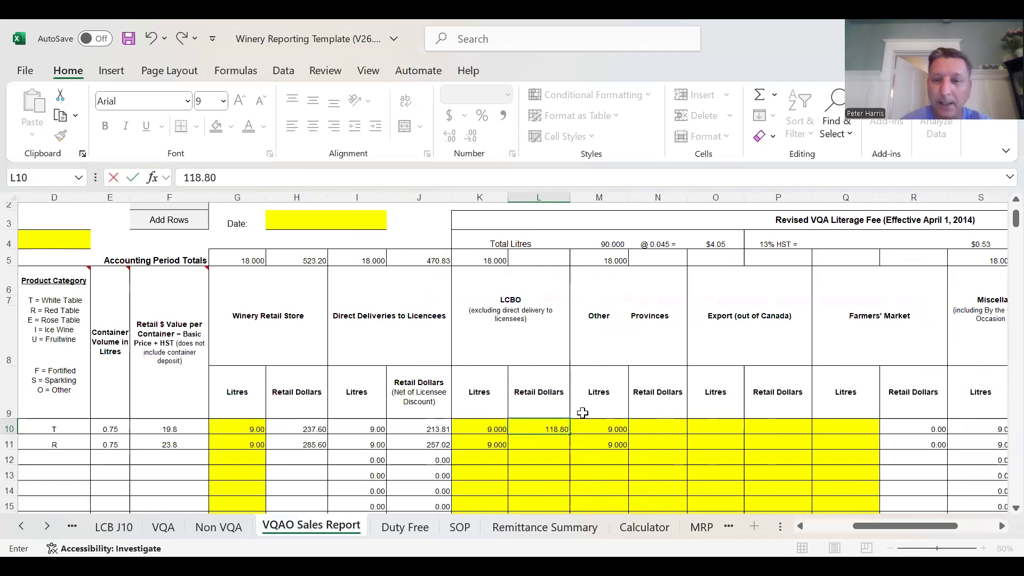
key(Return)
text(14)
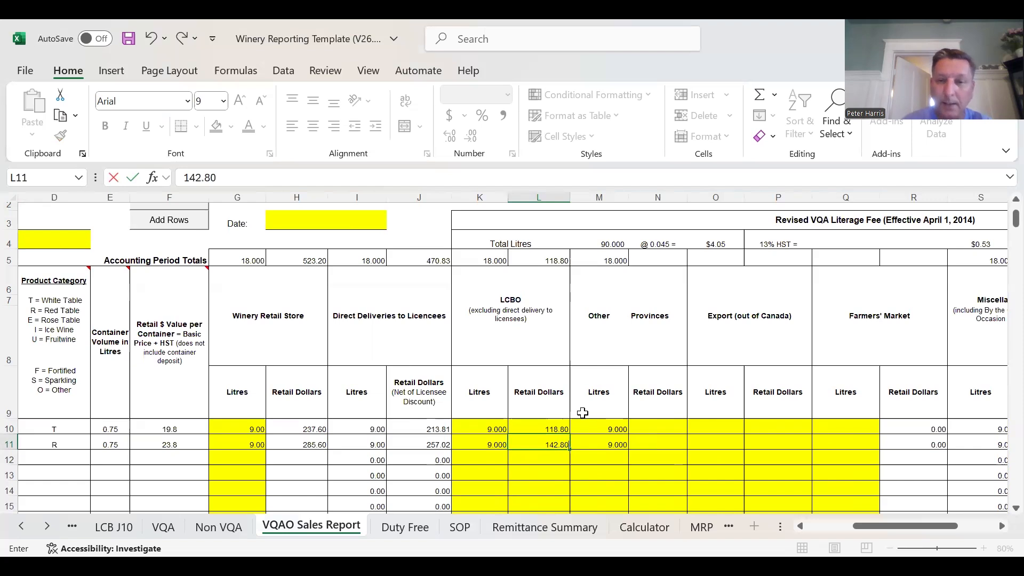
text(2.80)
click(694, 455)
- Fill the Other Provinces retail dollars with the LCBO amounts, 118.80 and 142.80
drag(553, 430, 551, 442)
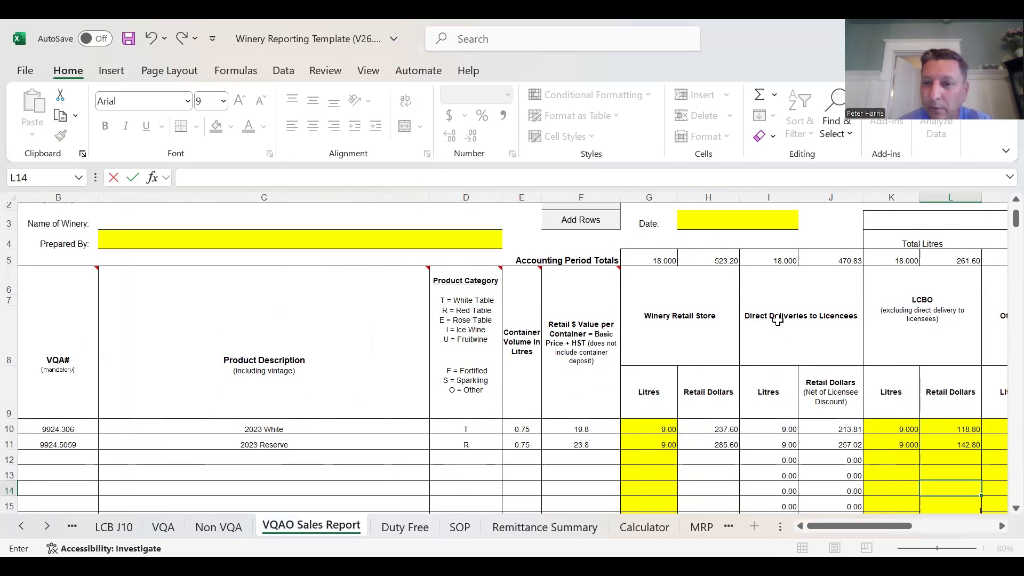
drag(898, 530, 813, 458)
drag(848, 525, 879, 524)
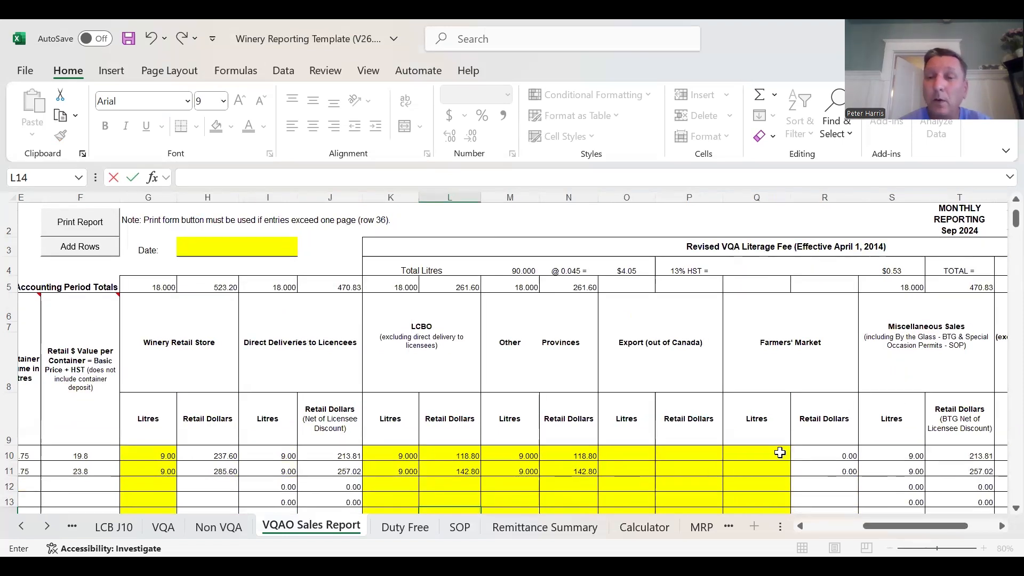
- Enter 9 litres of Farmers' Market sales each for the 2023 White and 2023 Reserve
click(779, 452)
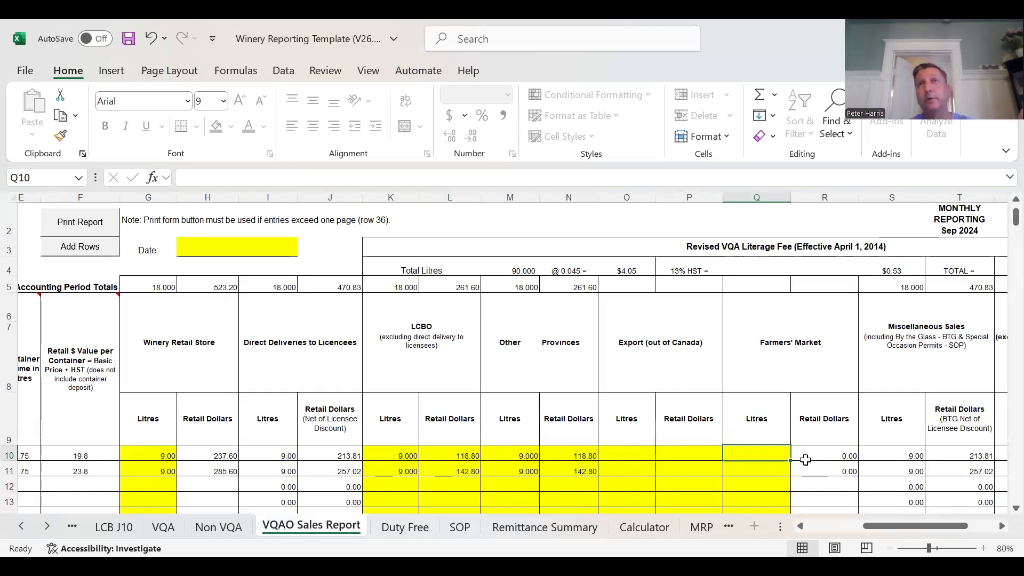
text(9)
key(Return)
text(9)
key(Return)
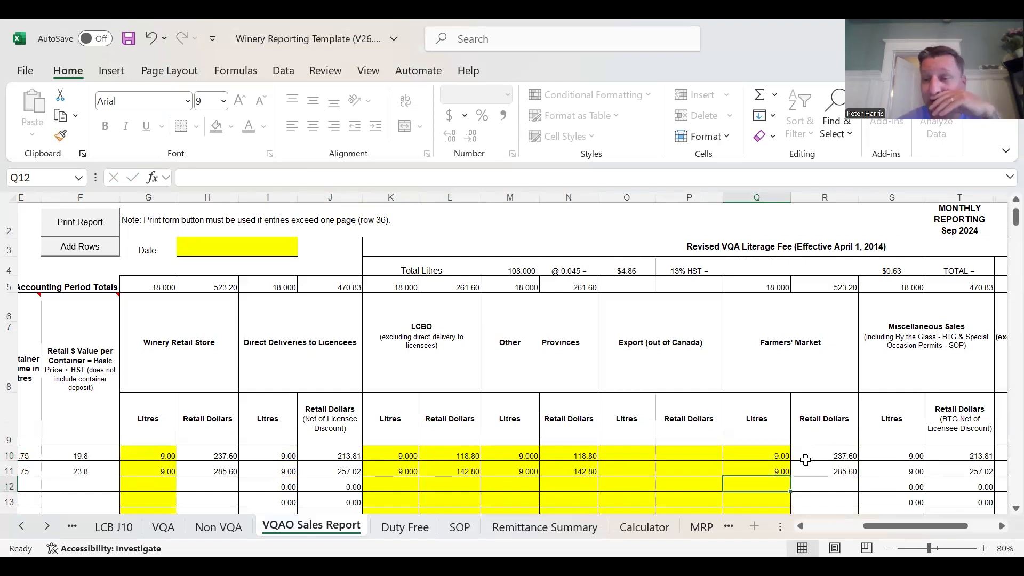
scroll(805, 474, left, 2)
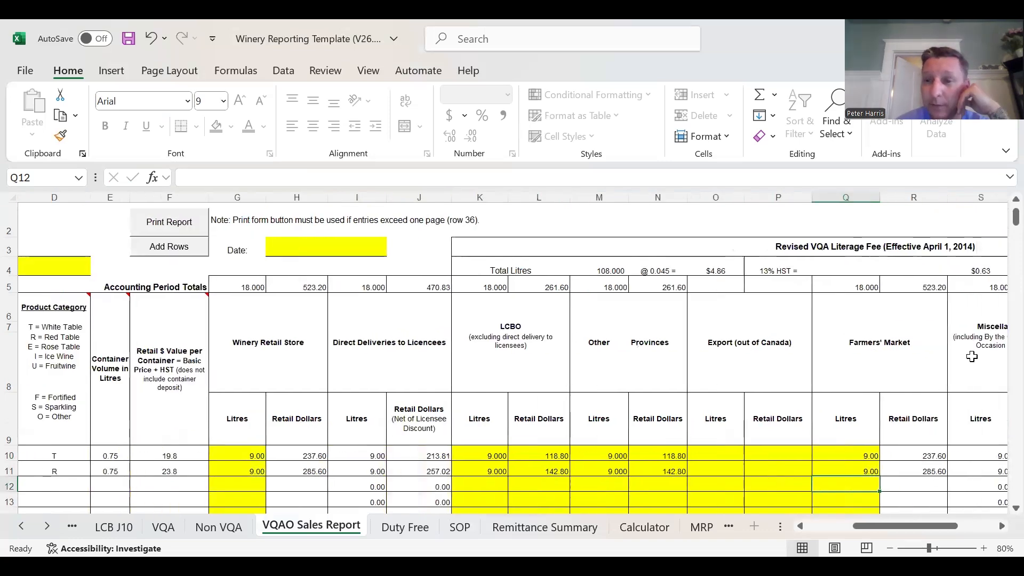
drag(933, 521, 853, 526)
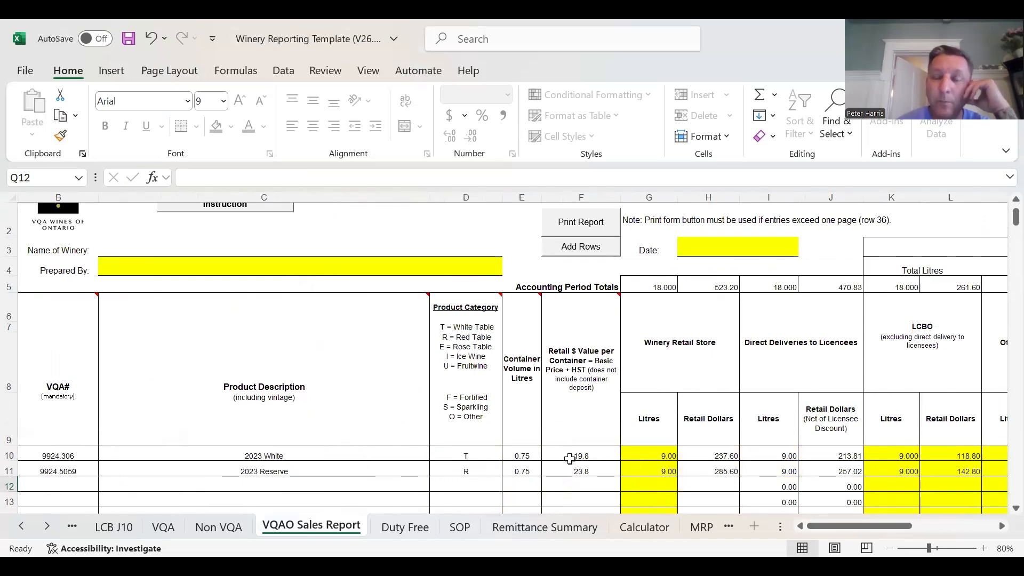
drag(826, 526, 904, 524)
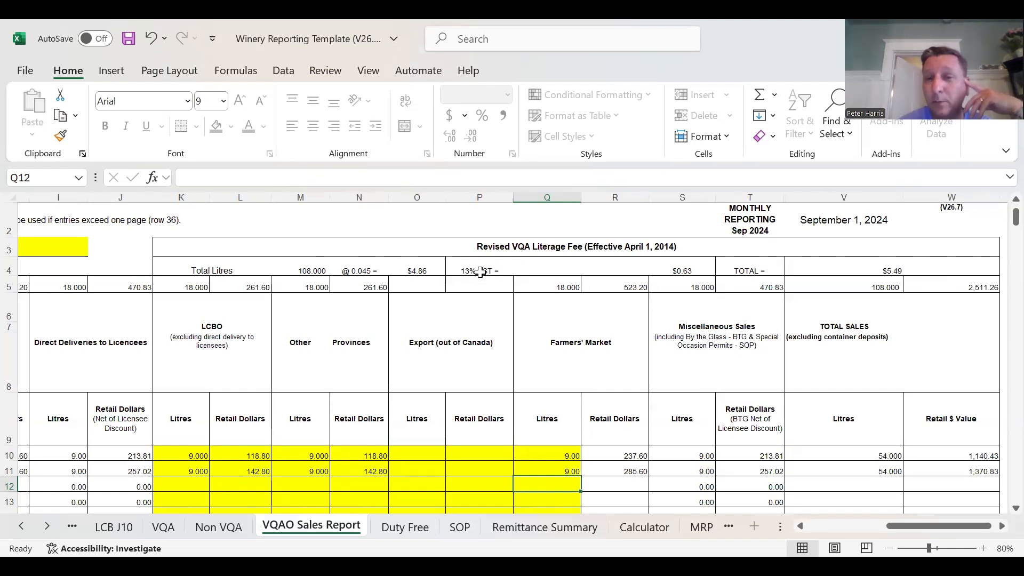
click(888, 271)
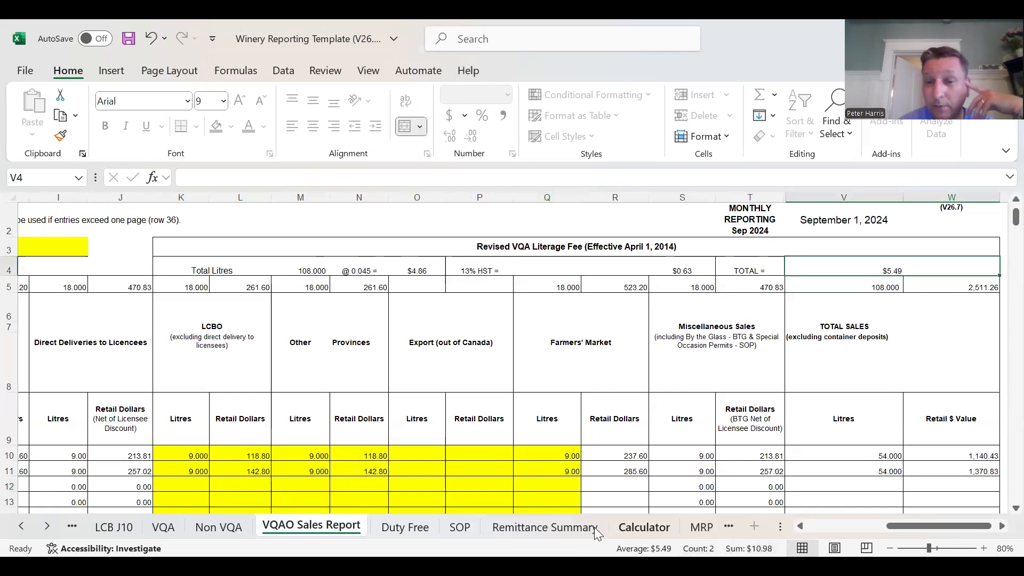
click(576, 531)
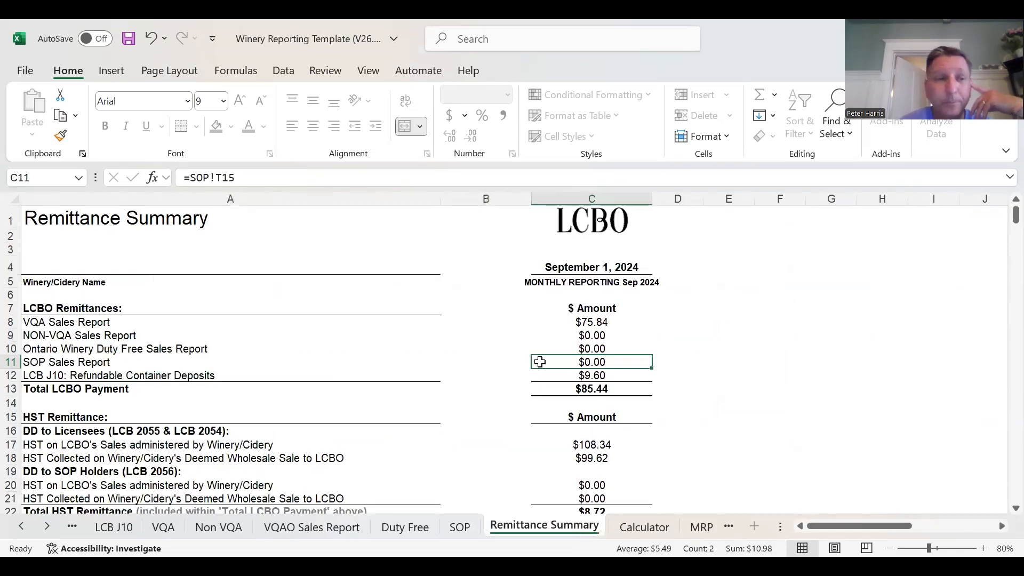
scroll(632, 367, down, 3)
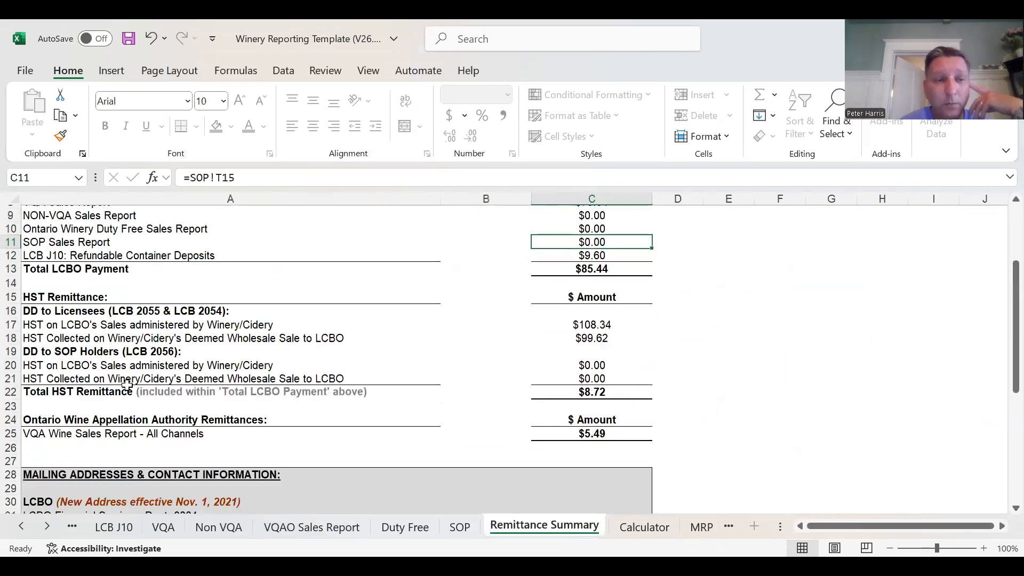
scroll(69, 392, down, 1)
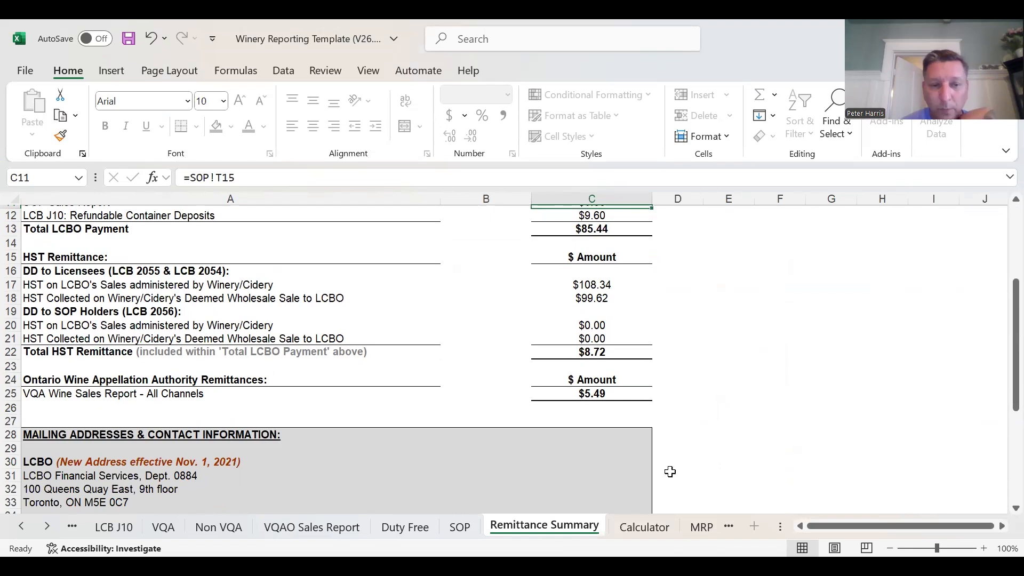
- Examine the linked WRS, Direct to Licensees (VQA), By the Glass and Farmers' Market lines in the LCB J10 sales information
click(127, 525)
scroll(700, 405, up, 1)
scroll(704, 405, up, 2)
scroll(661, 373, down, 1)
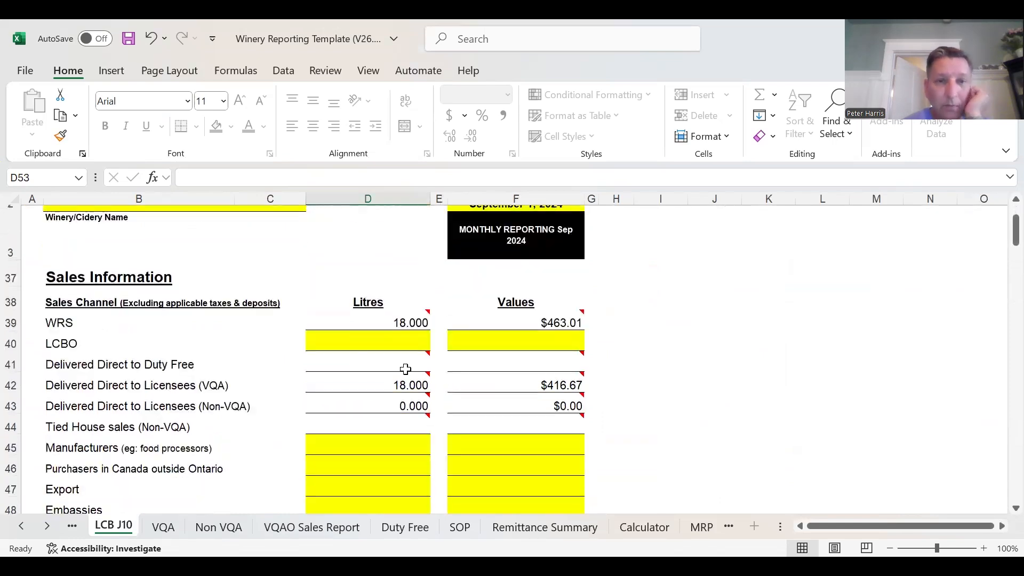
click(403, 325)
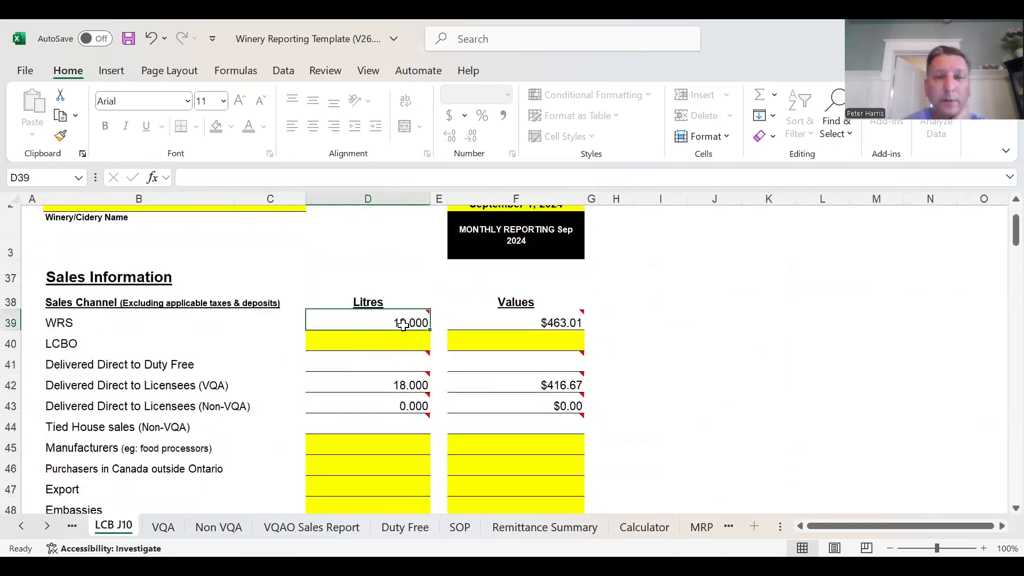
click(415, 385)
scroll(710, 366, down, 3)
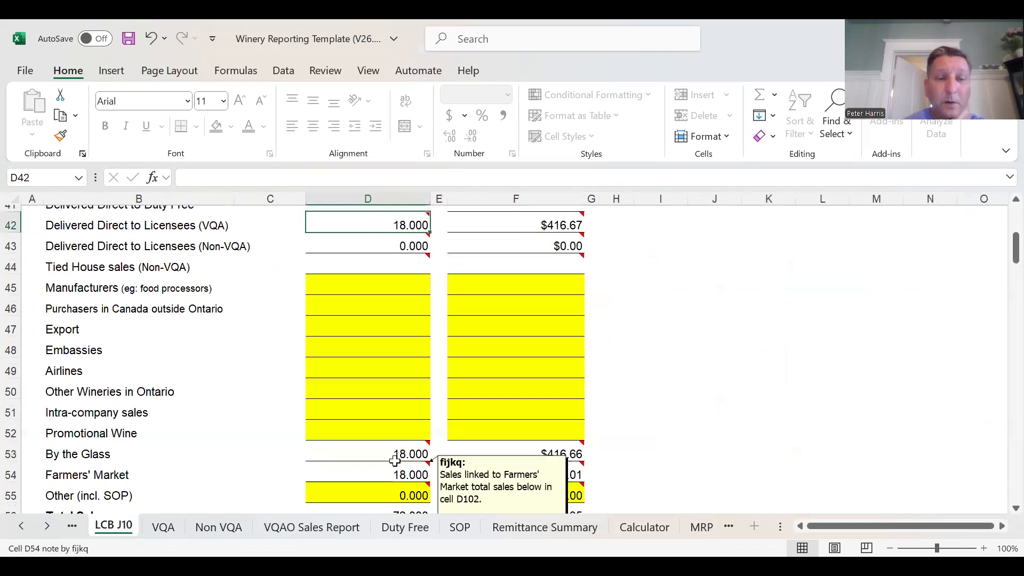
click(397, 454)
scroll(392, 416, down, 2)
click(390, 356)
scroll(772, 378, down, 1)
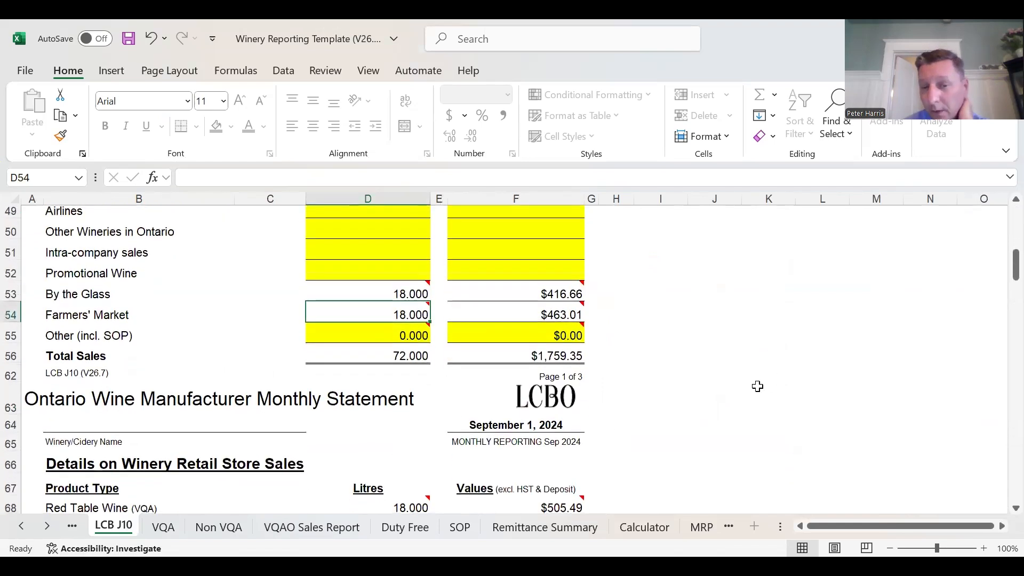
scroll(755, 387, down, 2)
scroll(736, 407, up, 5)
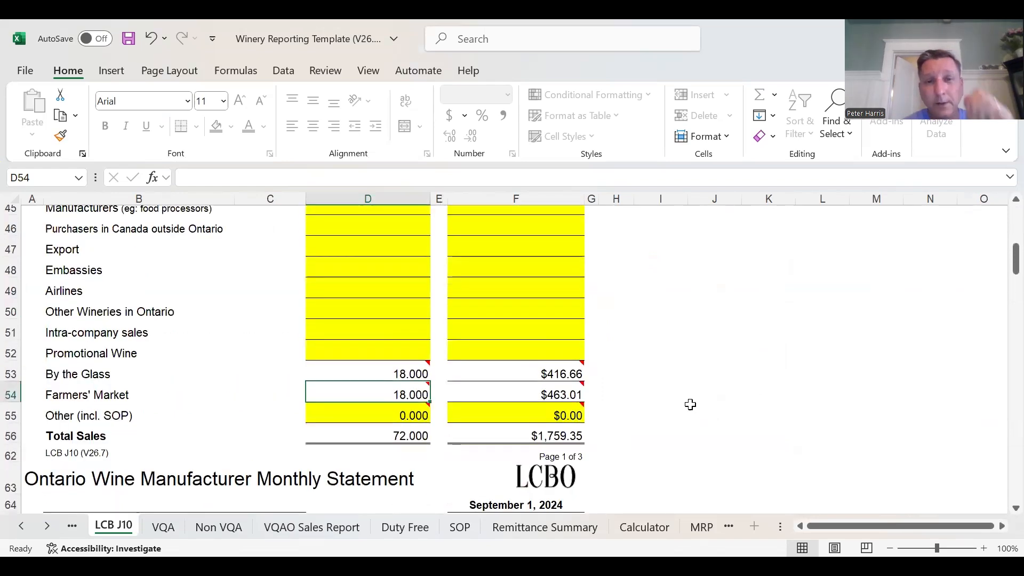
- On the LCB J10 sheet, enter 18 litres each for LCBO and for Purchasers in Canada outside Ontario
click(414, 304)
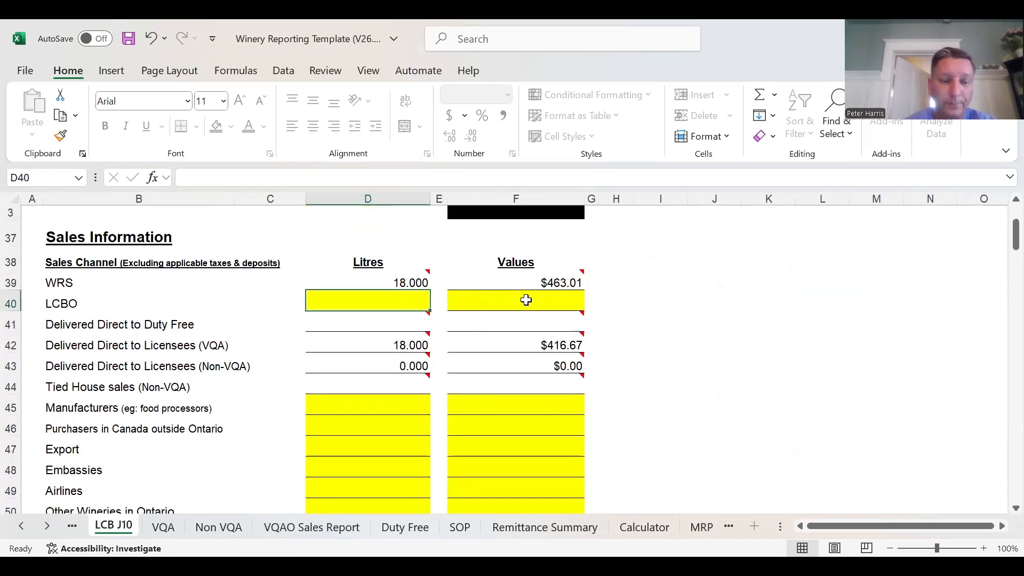
text(18)
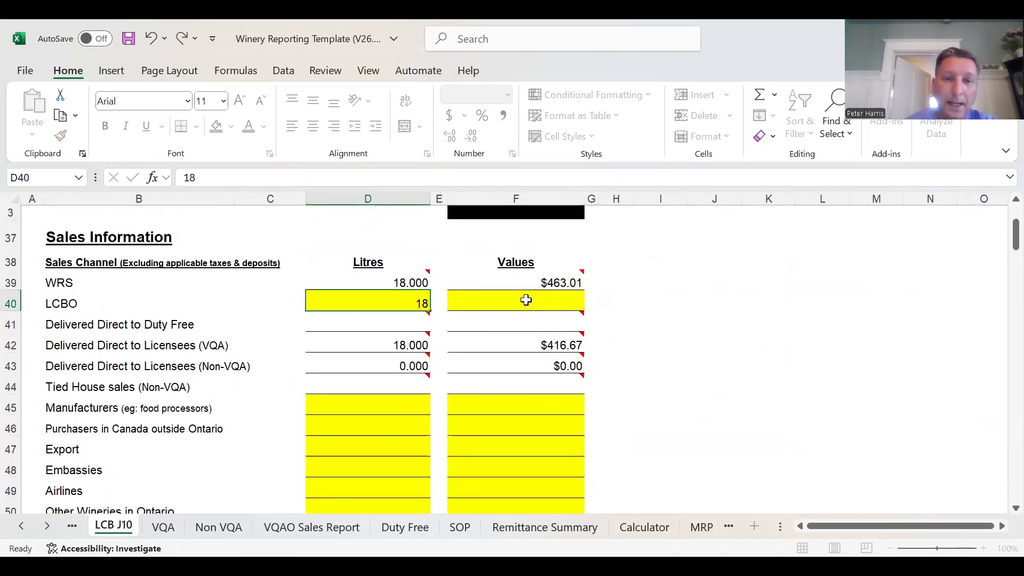
key(Return)
key(Return)
key(Return)
key(Return)
key(Return)
key(Return)
text(18)
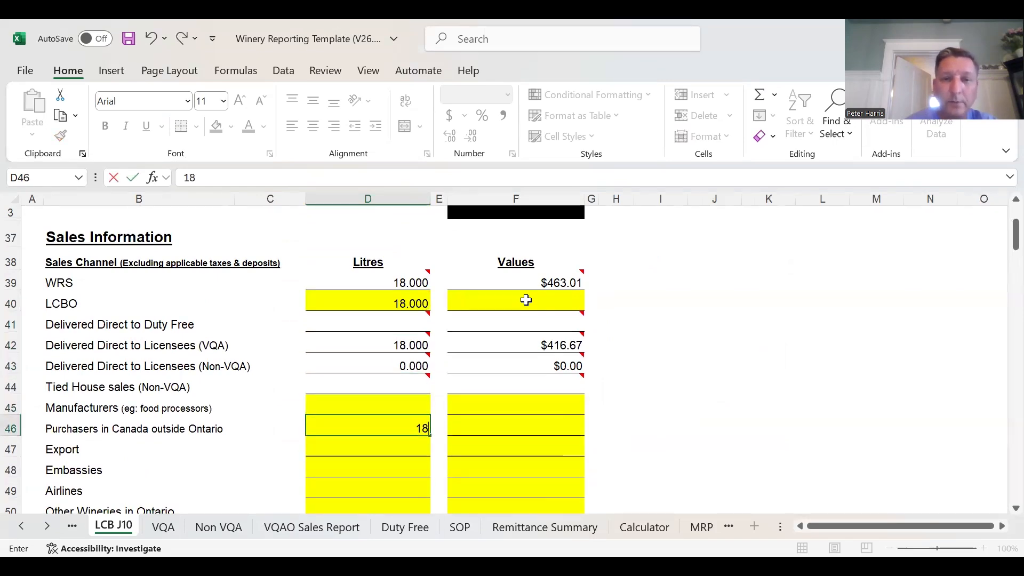
key(Return)
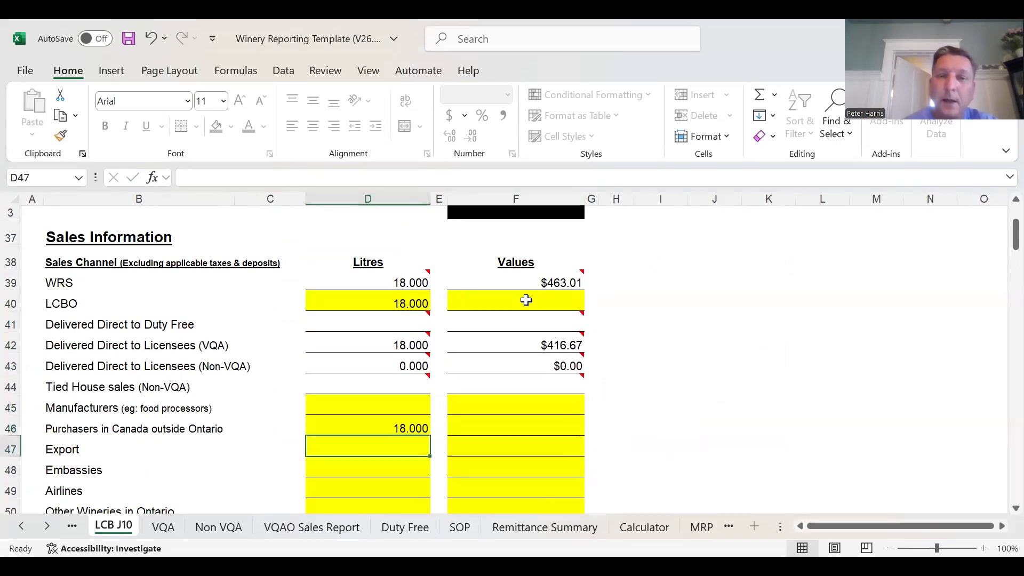
- Check the combined Other Provinces retail dollars of both wines on the VQAO Sales Report
click(346, 524)
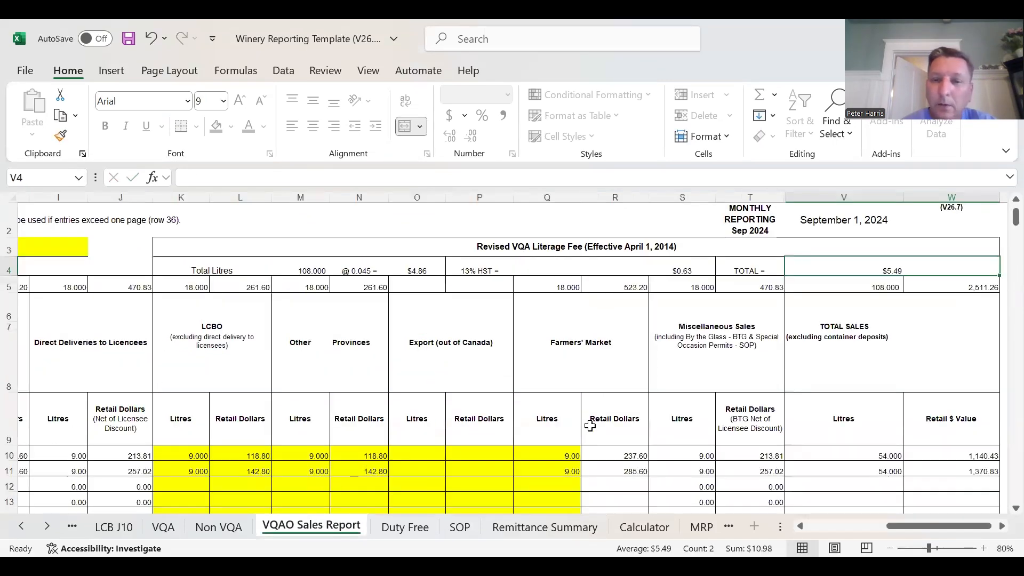
click(366, 462)
drag(366, 462, 366, 471)
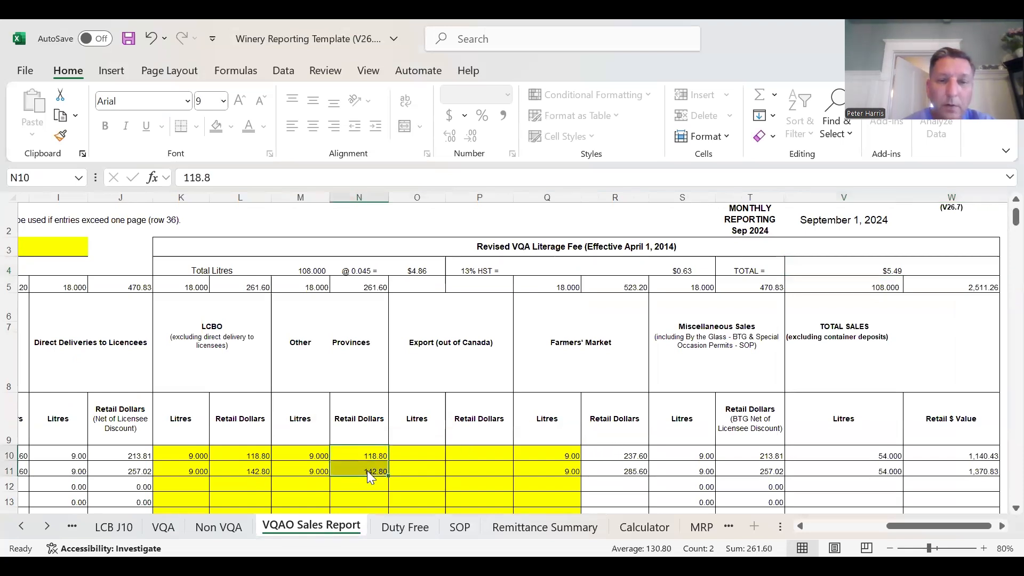
right_click(367, 470)
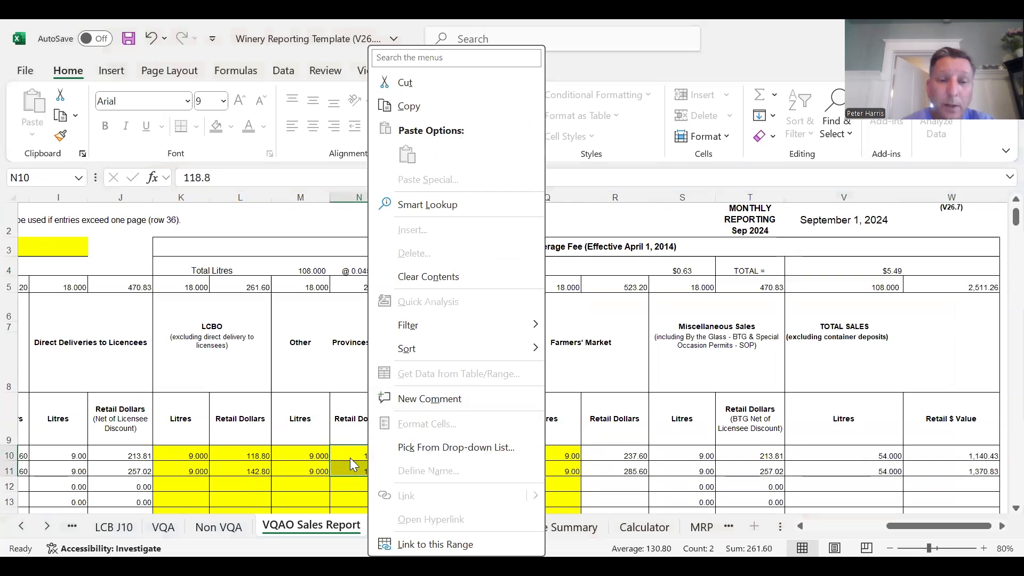
key(Escape)
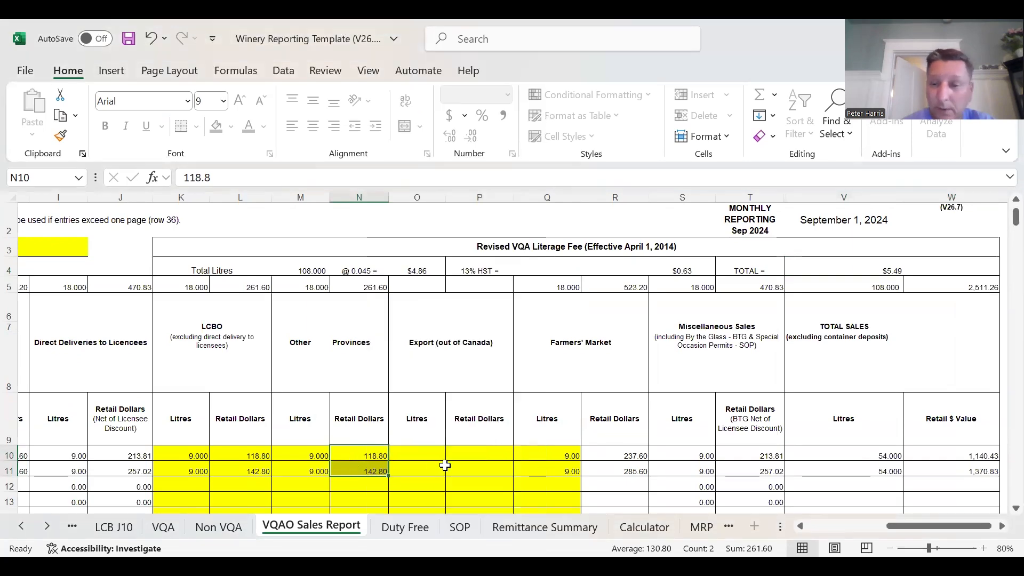
- On the LCB J10 sheet, enter a value of 261.60 each for LCBO and for Purchasers in Canada outside Ontario
click(113, 527)
click(540, 306)
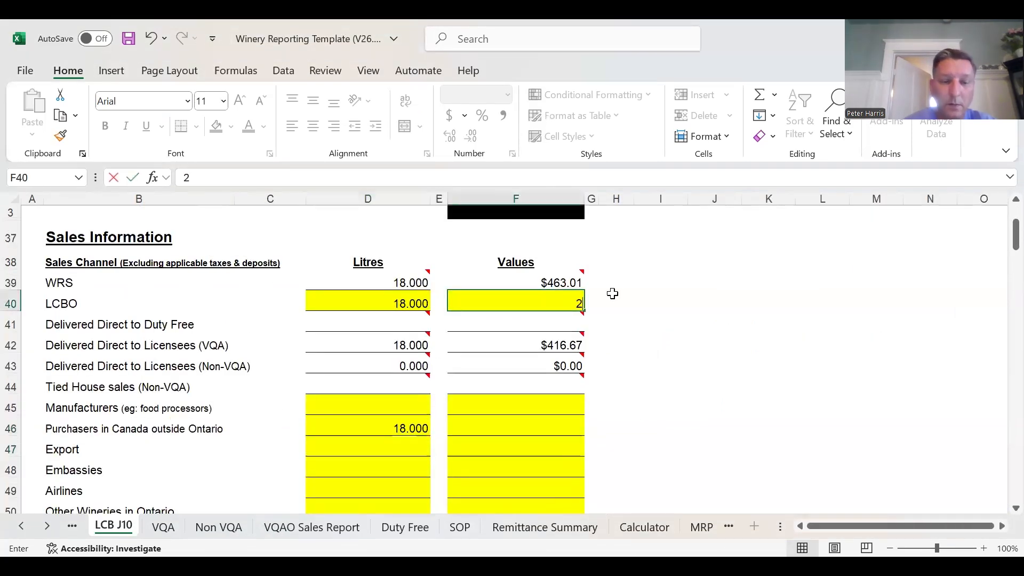
text(261.60)
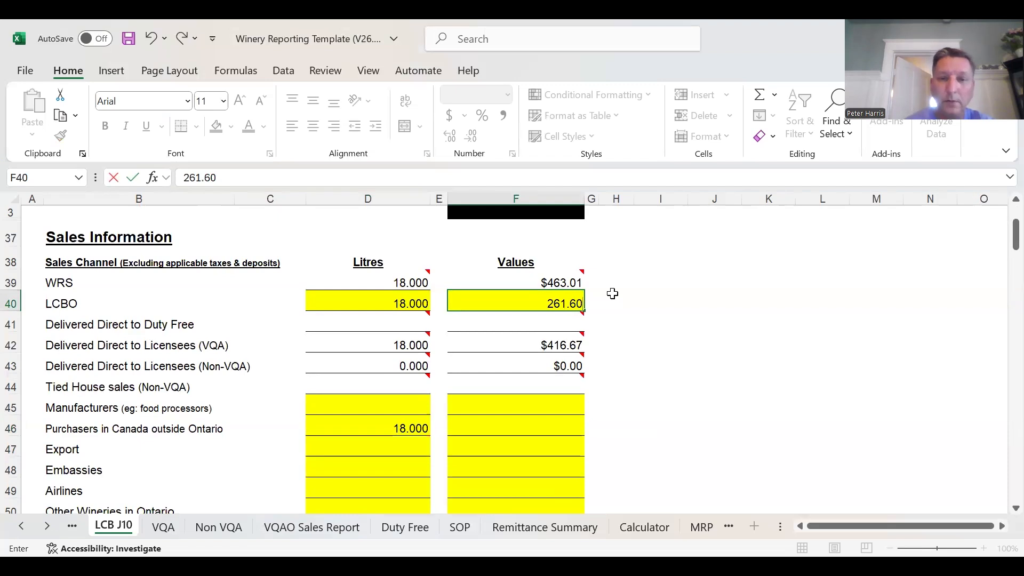
click(551, 423)
text(261.60)
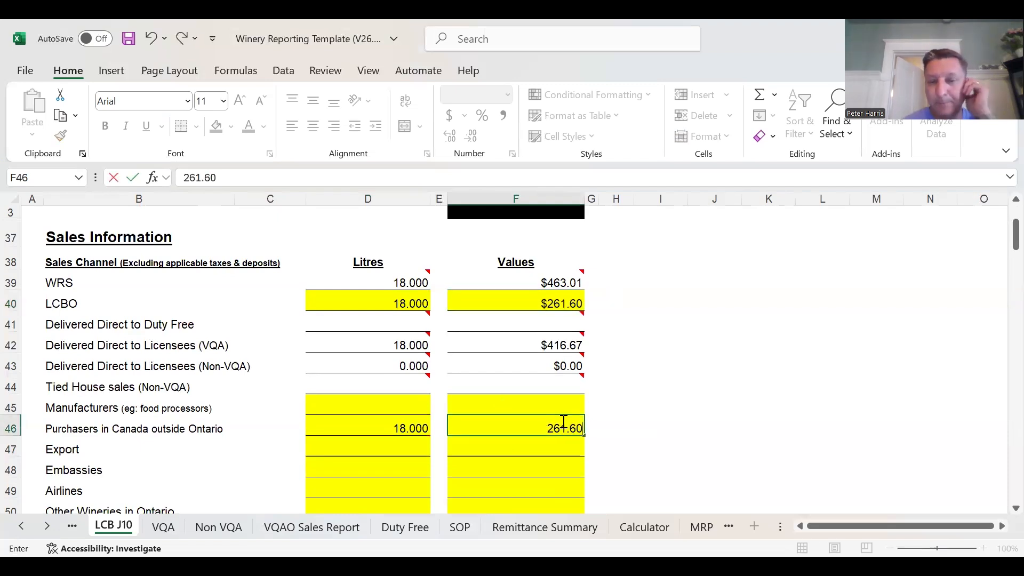
click(820, 347)
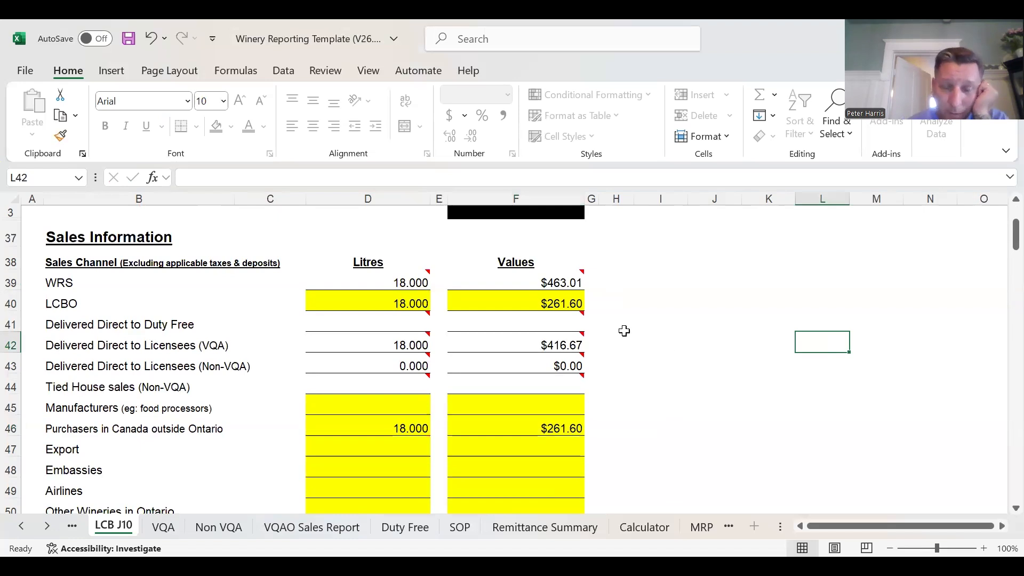
- Compare the total litres and retail value on the VQAO Sales Report with the Total Sales line on LCB J10
click(273, 528)
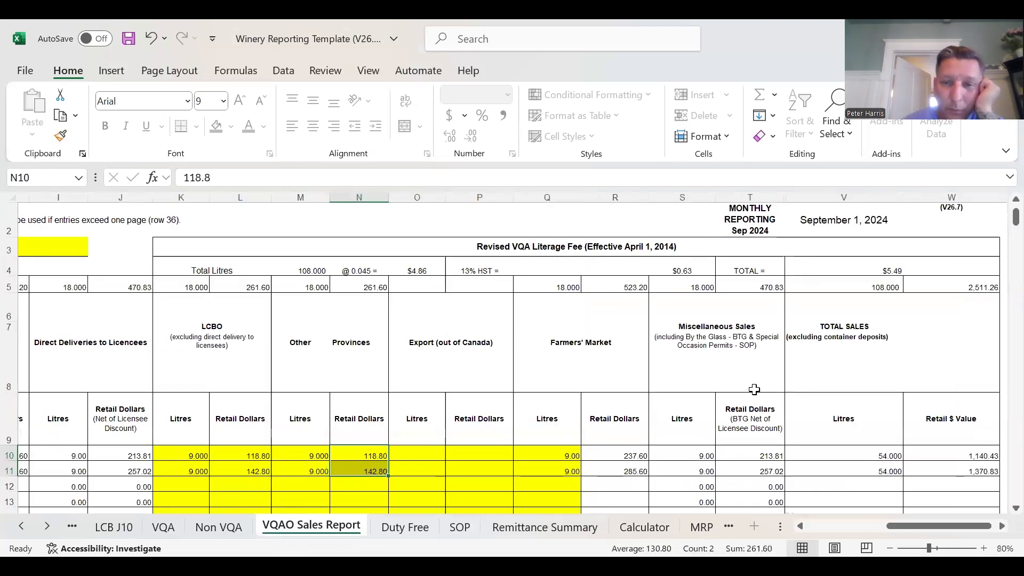
click(130, 528)
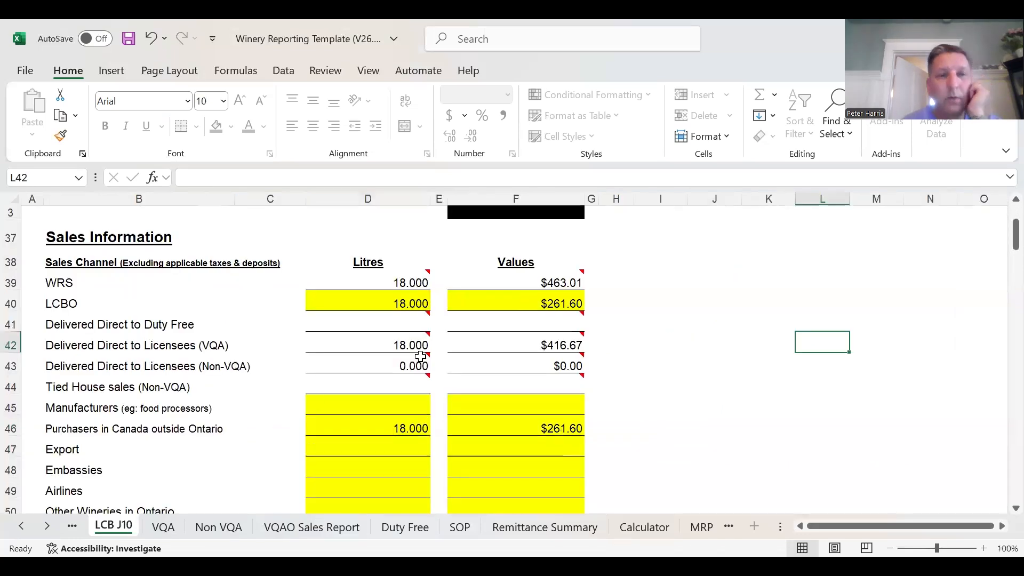
scroll(423, 333, down, 4)
click(410, 396)
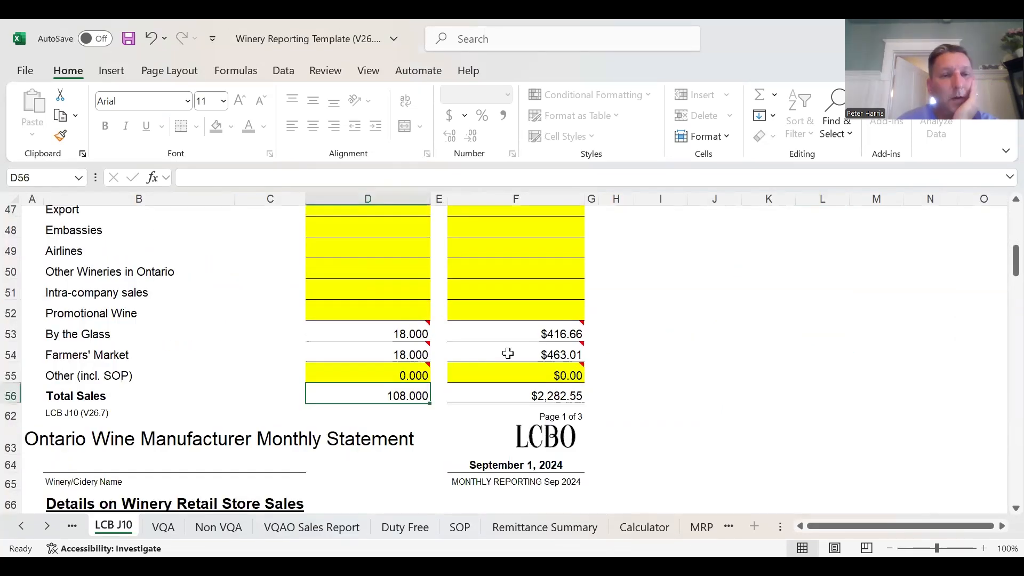
mouse_move(378, 323)
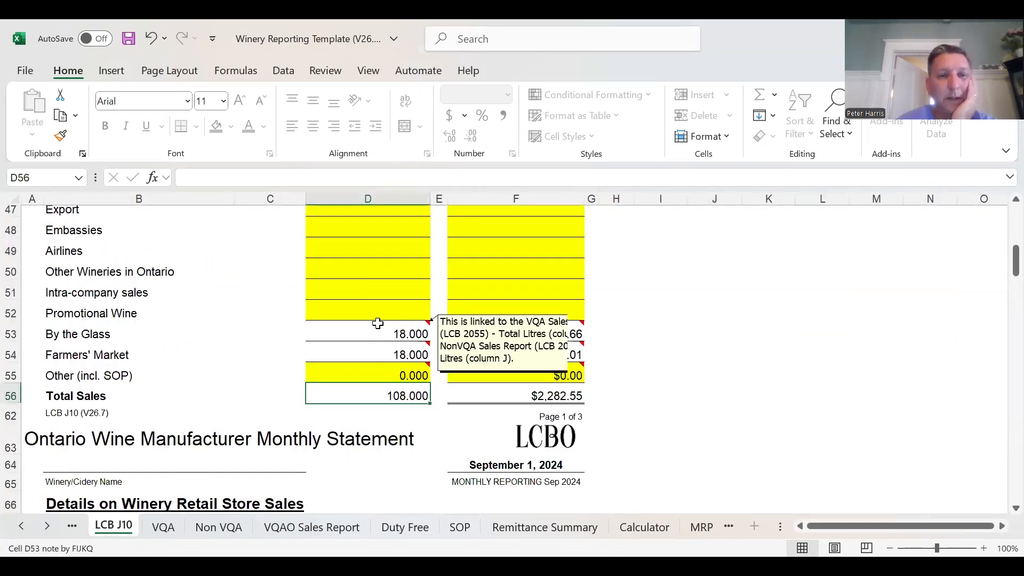
- Examine the Refundable Container Deposits on LCB J10 and check them against the number of bottles on the VQA sheet
scroll(385, 338, down, 5)
scroll(384, 350, up, 2)
scroll(384, 354, down, 12)
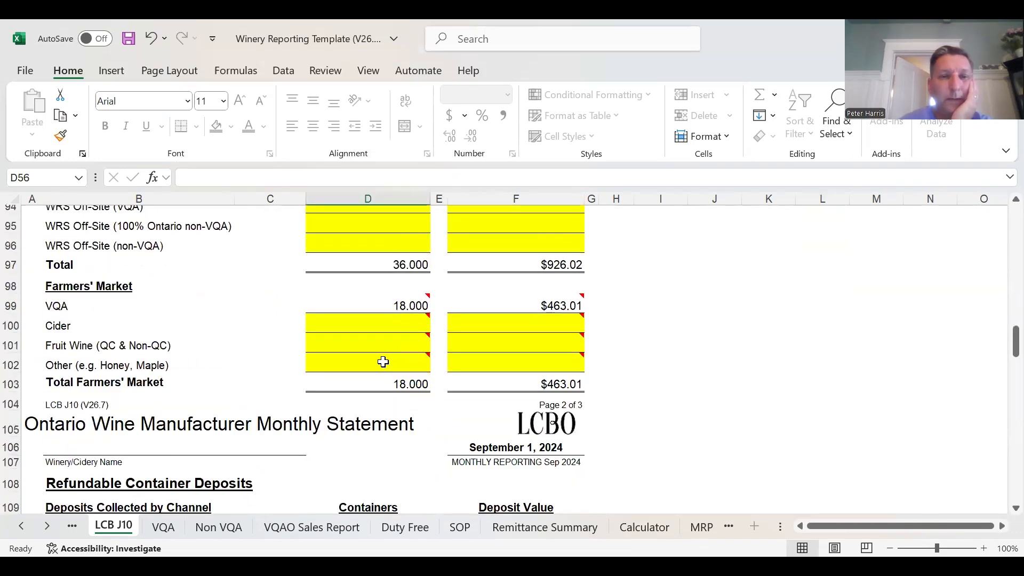
scroll(383, 362, down, 3)
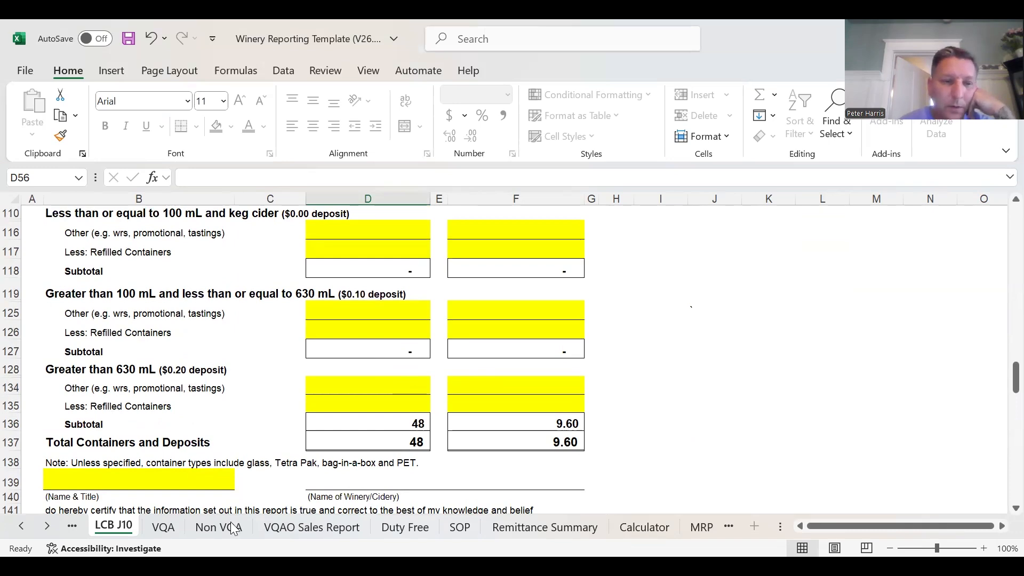
click(171, 526)
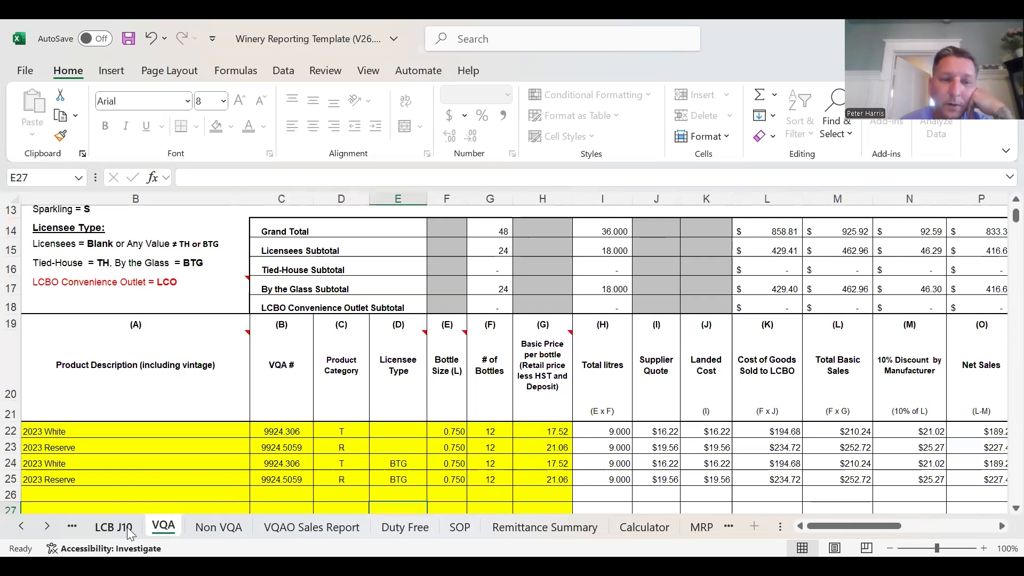
click(122, 528)
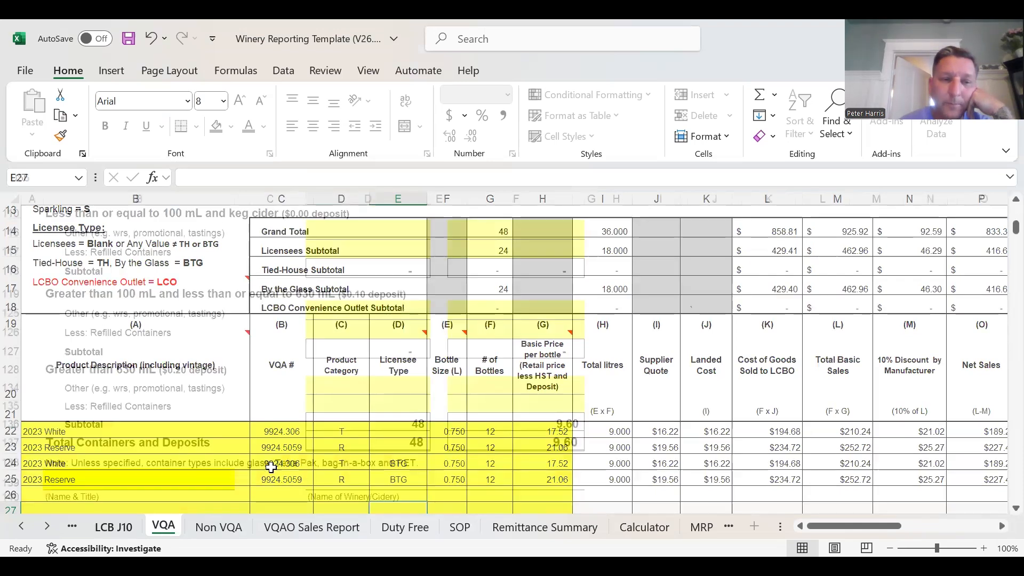
- Review the sales channels, winery retail store details and container deposit lines on LCB J10 for containers not linked from the VQA sheet
scroll(553, 354, up, 8)
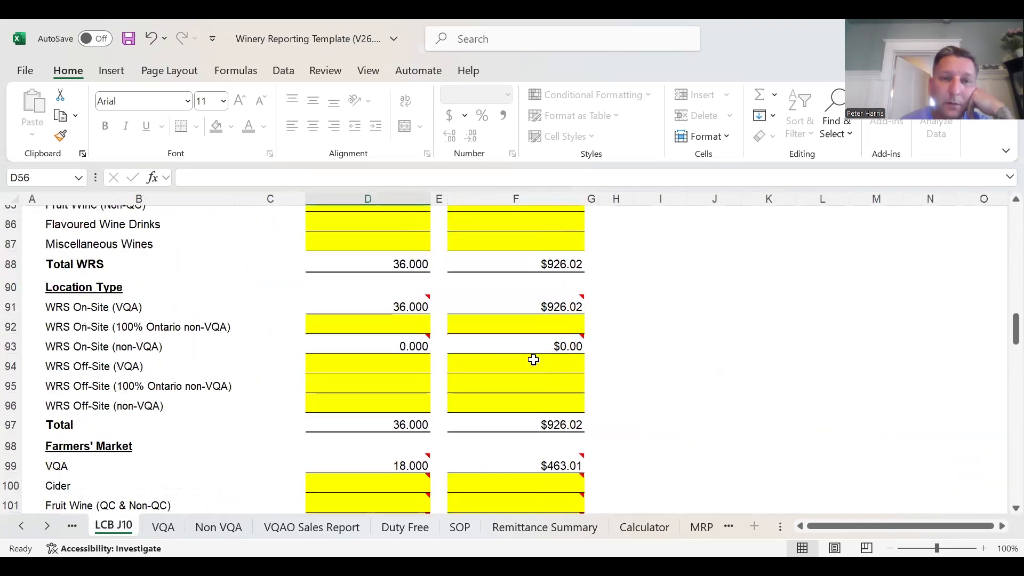
scroll(522, 360, up, 8)
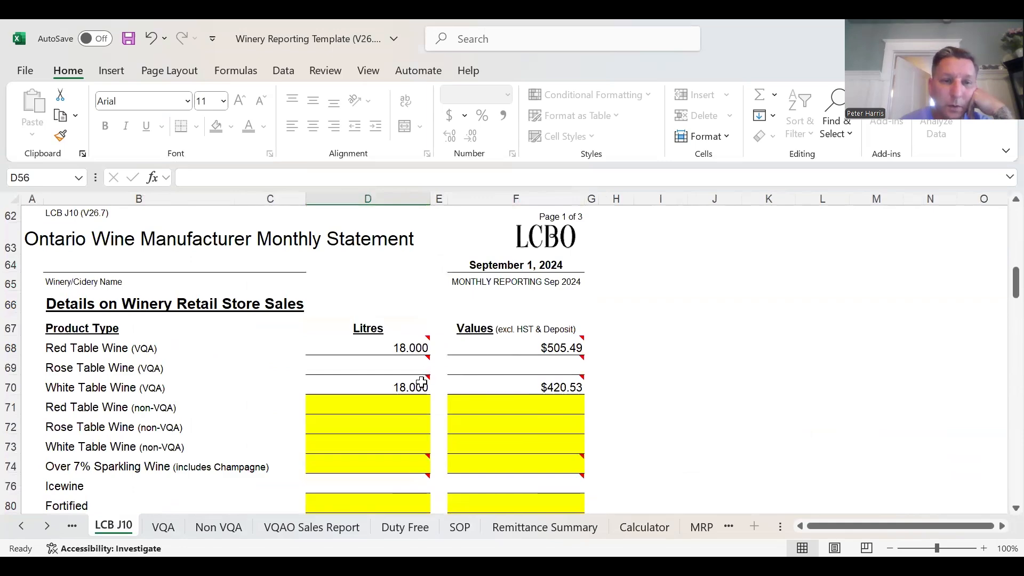
scroll(426, 358, up, 3)
scroll(426, 357, up, 4)
mouse_move(425, 302)
scroll(373, 397, down, 15)
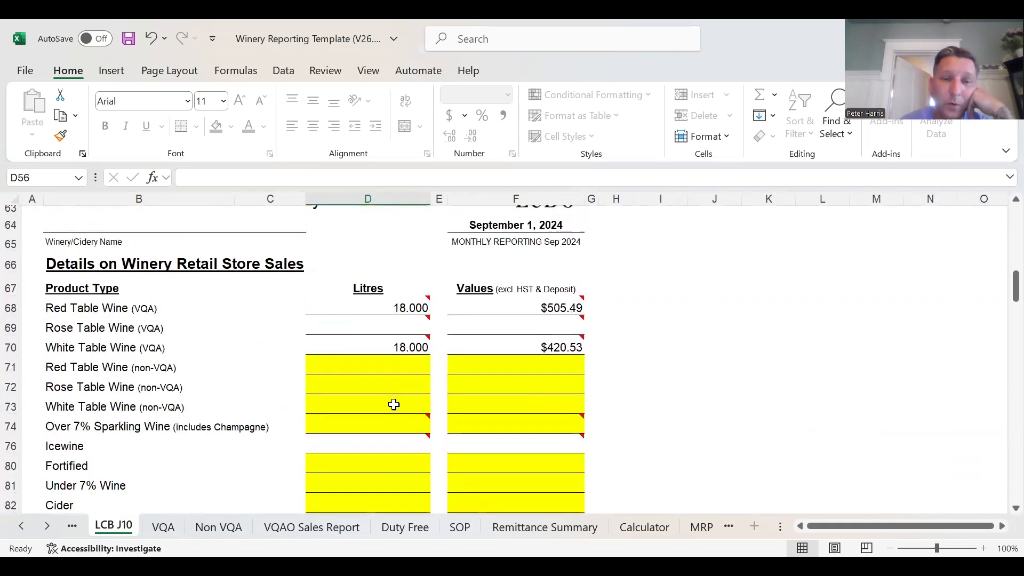
scroll(395, 408, down, 8)
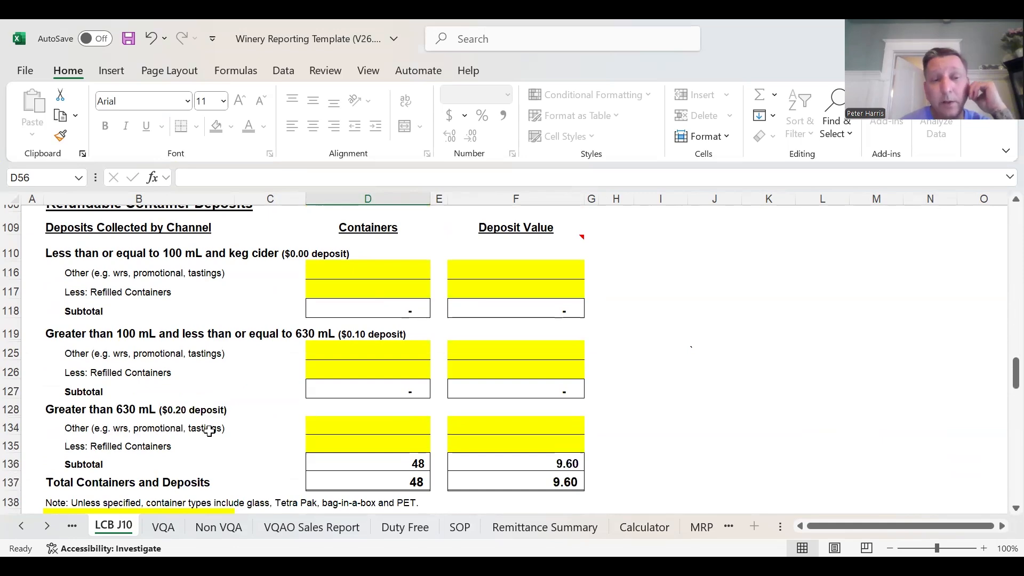
scroll(462, 414, up, 10)
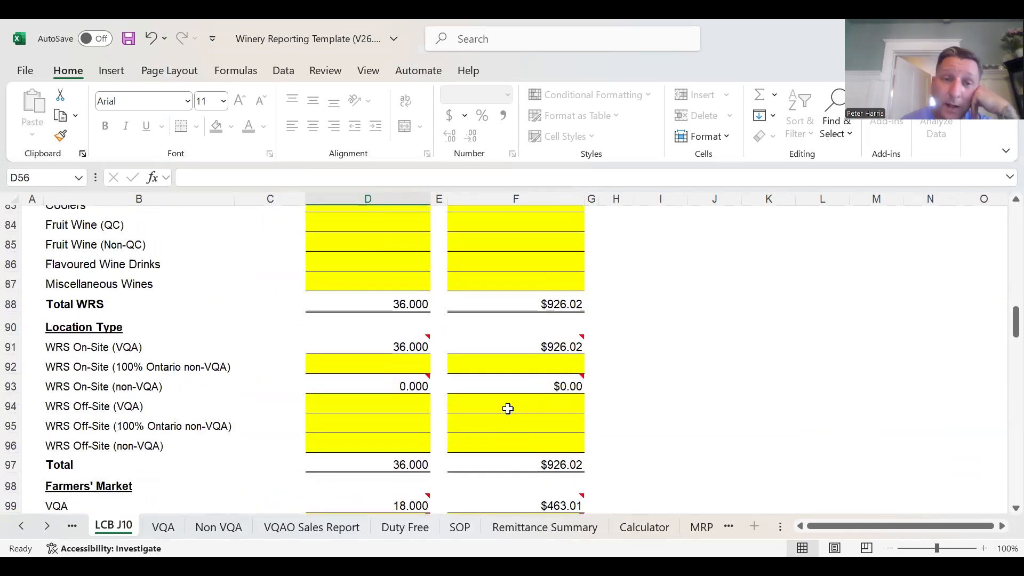
- Record Promotional Wine in the LCB J10 sales information as 9 litres with a value of 0
scroll(508, 407, up, 8)
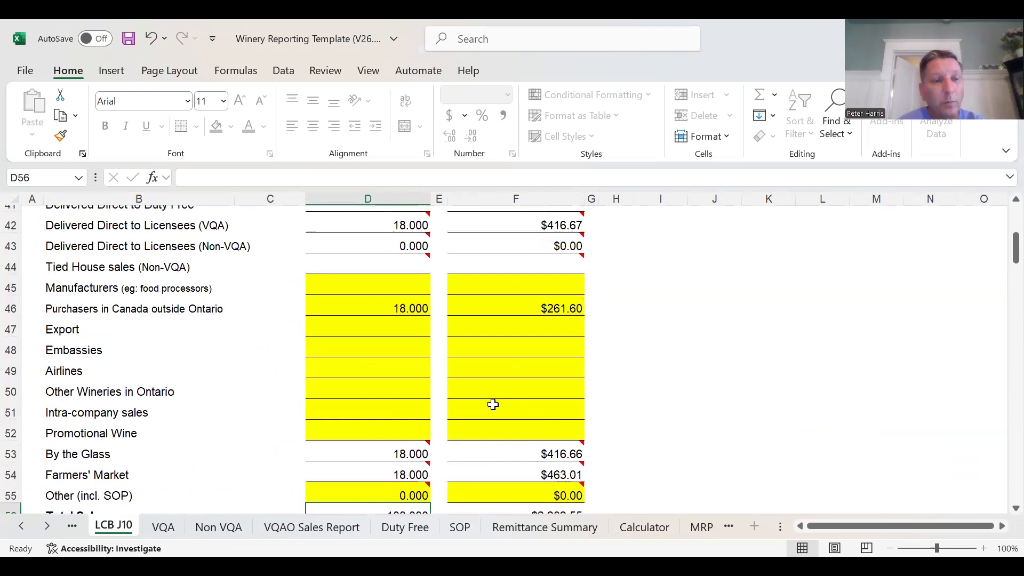
click(414, 424)
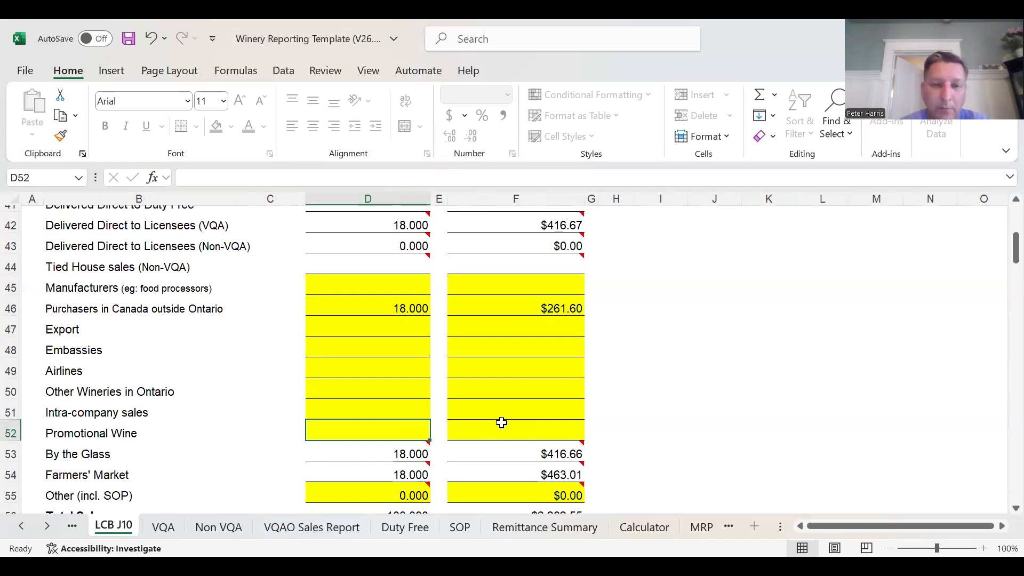
text(9)
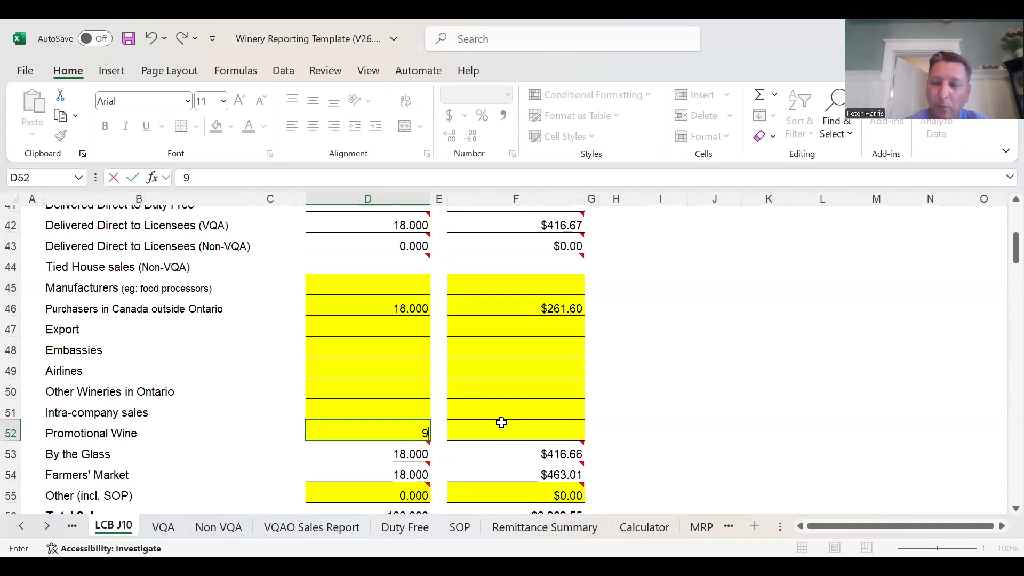
click(682, 426)
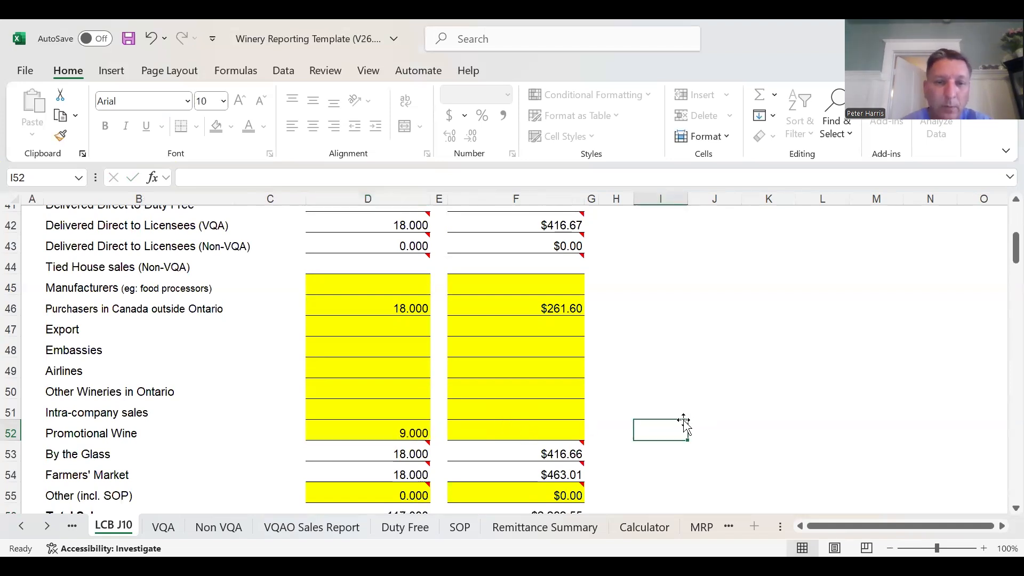
click(578, 430)
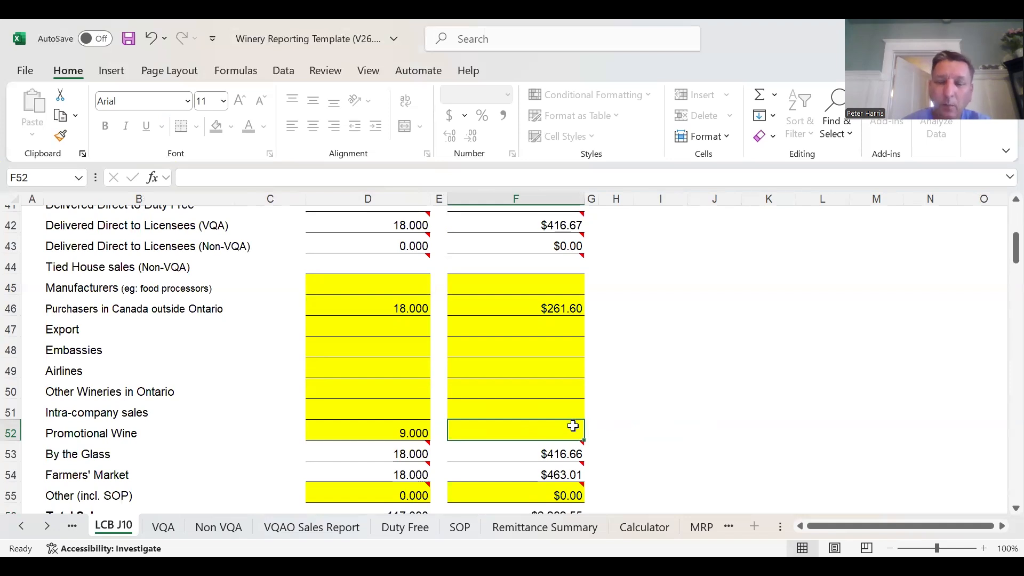
text(0)
click(841, 348)
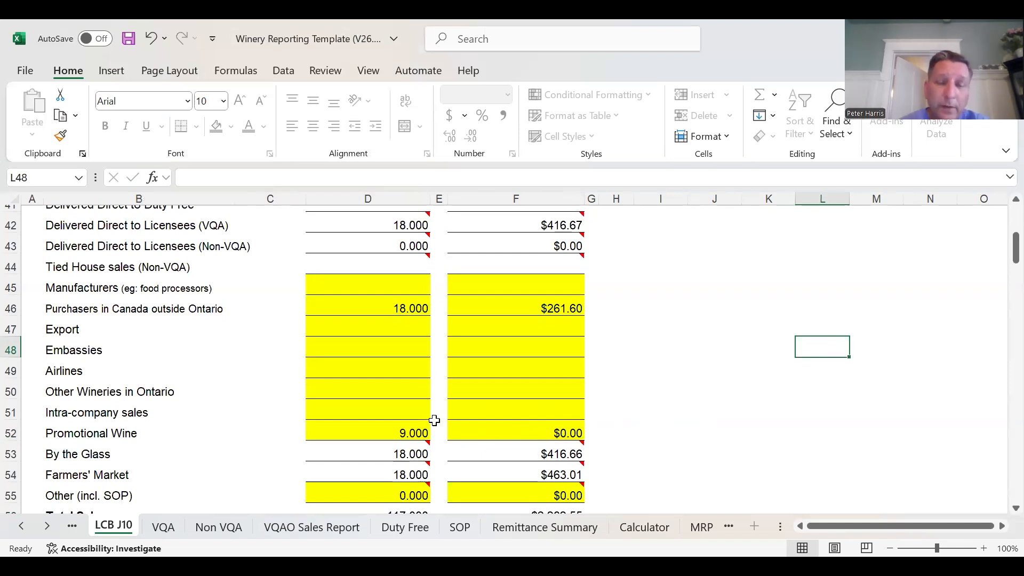
- Compare the LCB J10 Total Sales litres with the VQAO Sales Report total, and review the WRS and Promotional Wine litres
scroll(433, 421, down, 1)
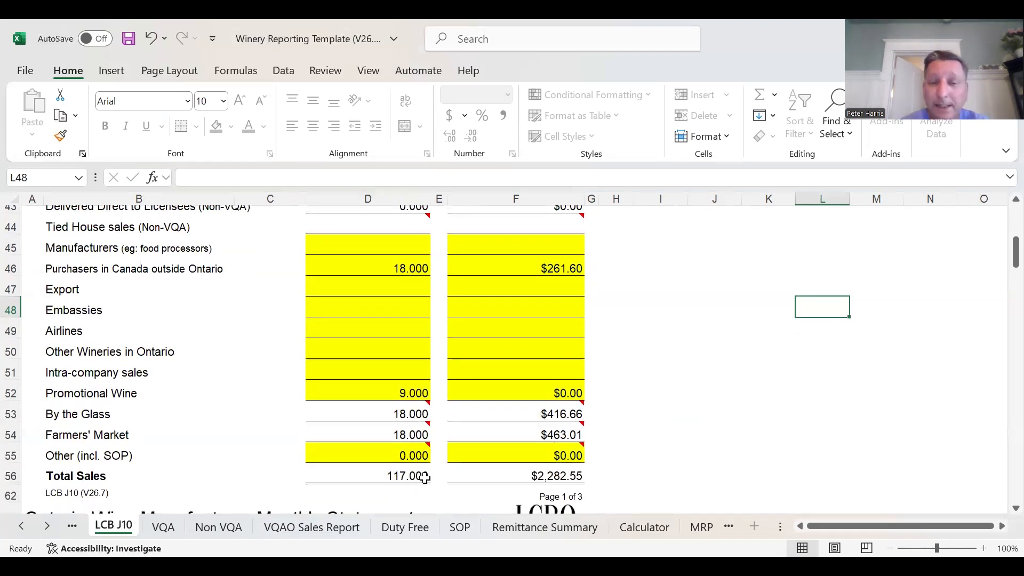
click(308, 531)
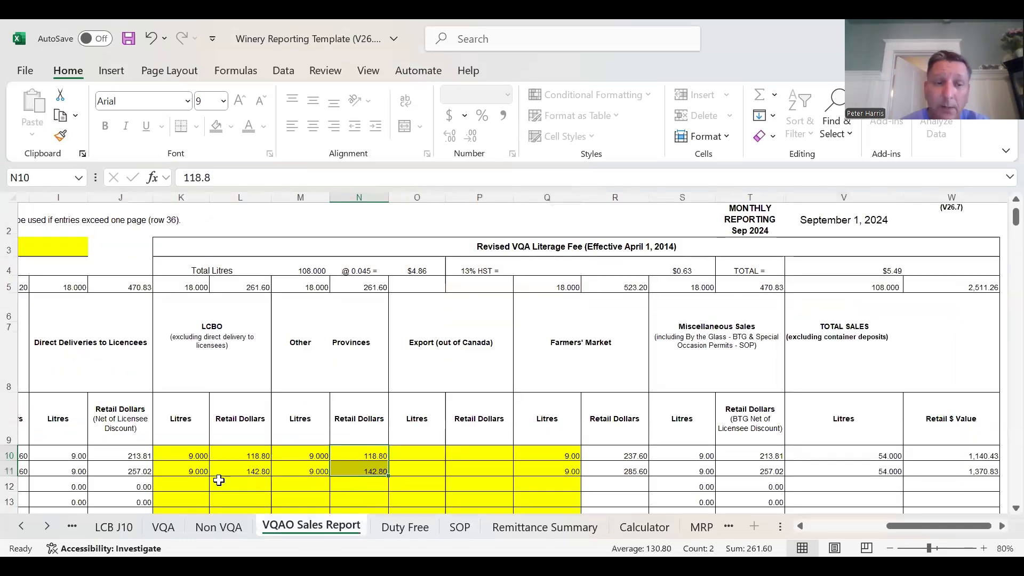
click(113, 527)
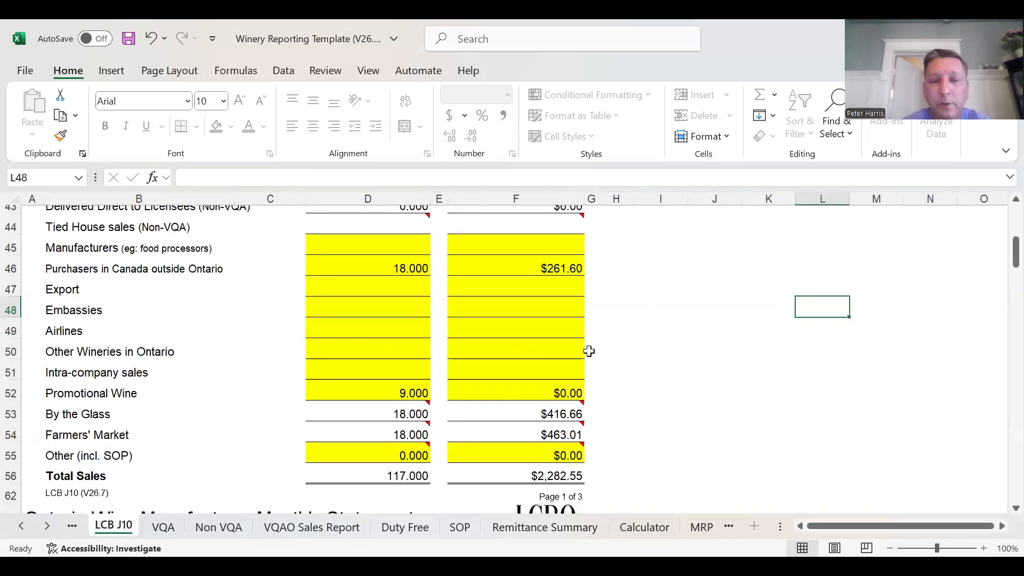
scroll(582, 429, up, 2)
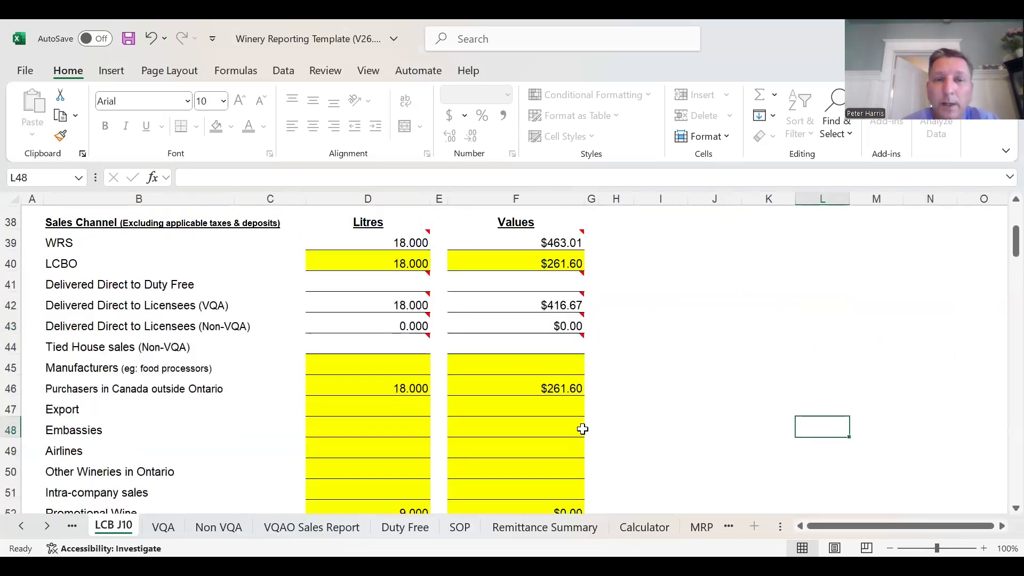
click(418, 241)
scroll(431, 469, down, 1)
click(411, 469)
click(409, 433)
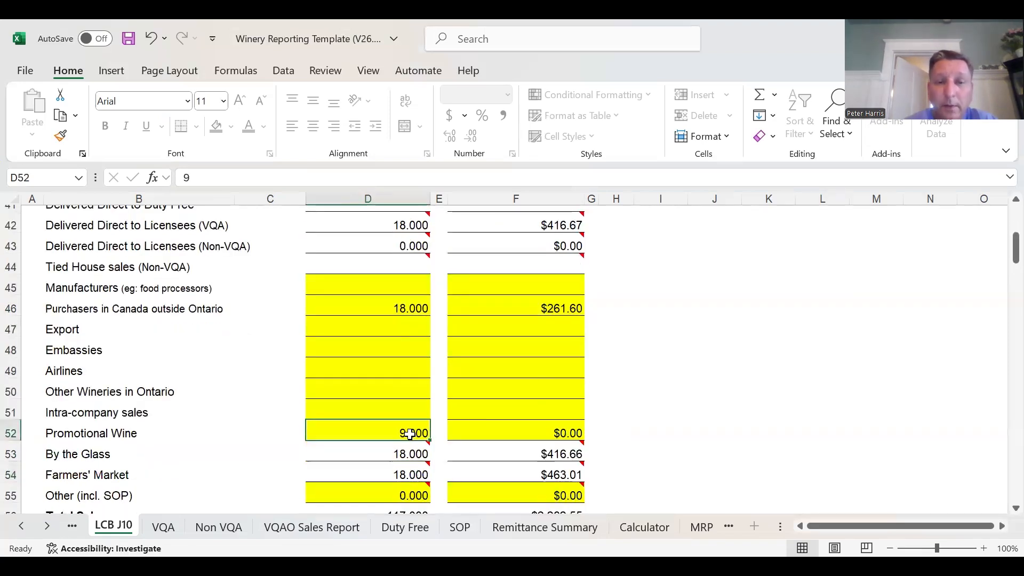
- Enter 60 containers in the Other line for containers greater than 630 mL under Refundable Container Deposits
scroll(624, 383, down, 4)
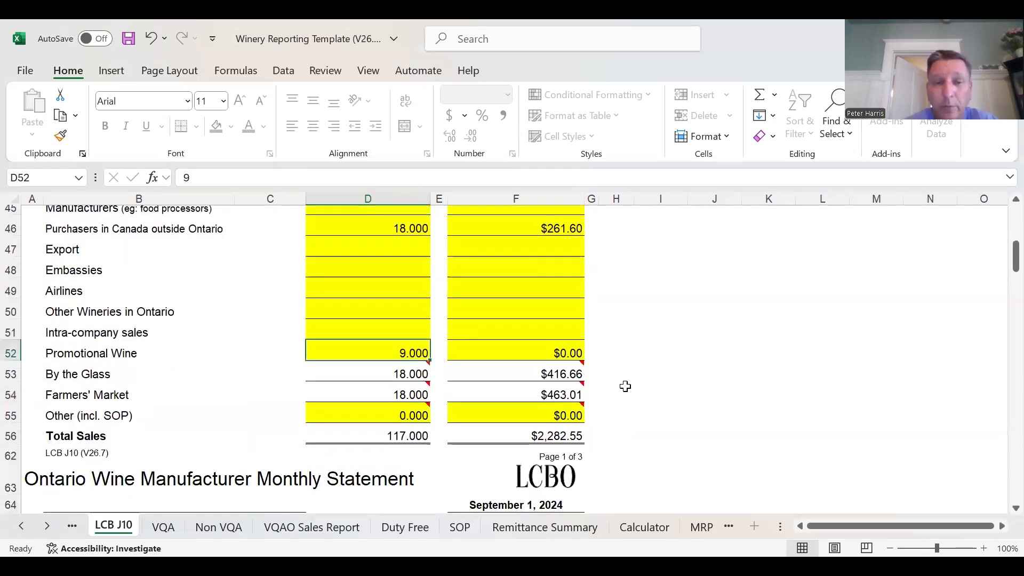
scroll(586, 388, down, 13)
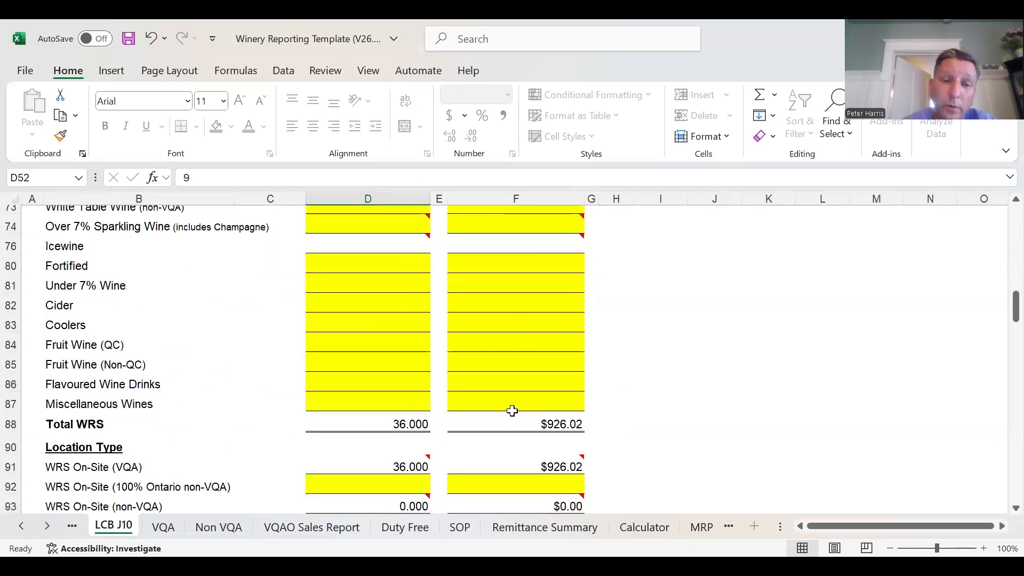
scroll(514, 417, down, 6)
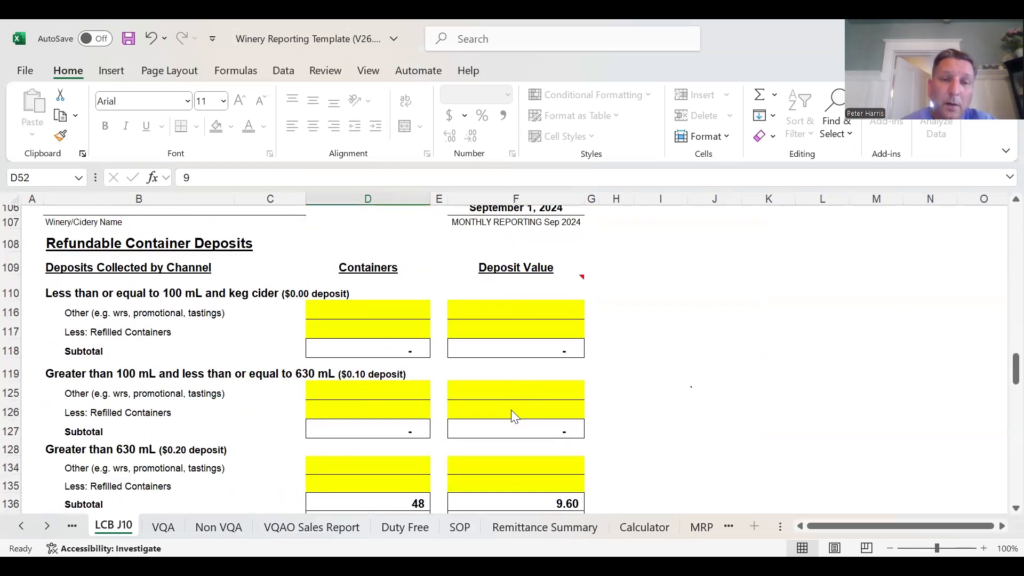
click(398, 392)
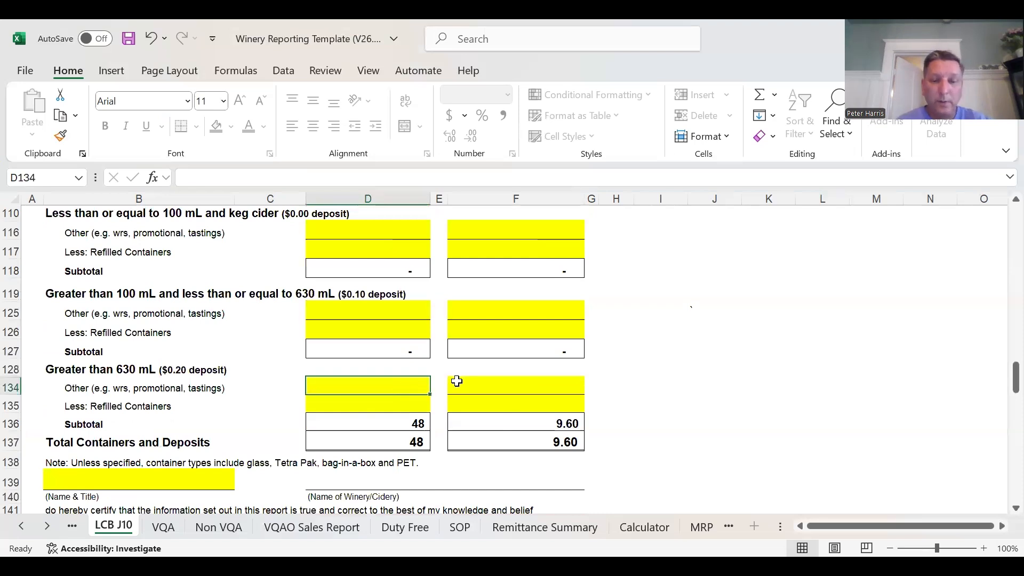
text(60)
key(Return)
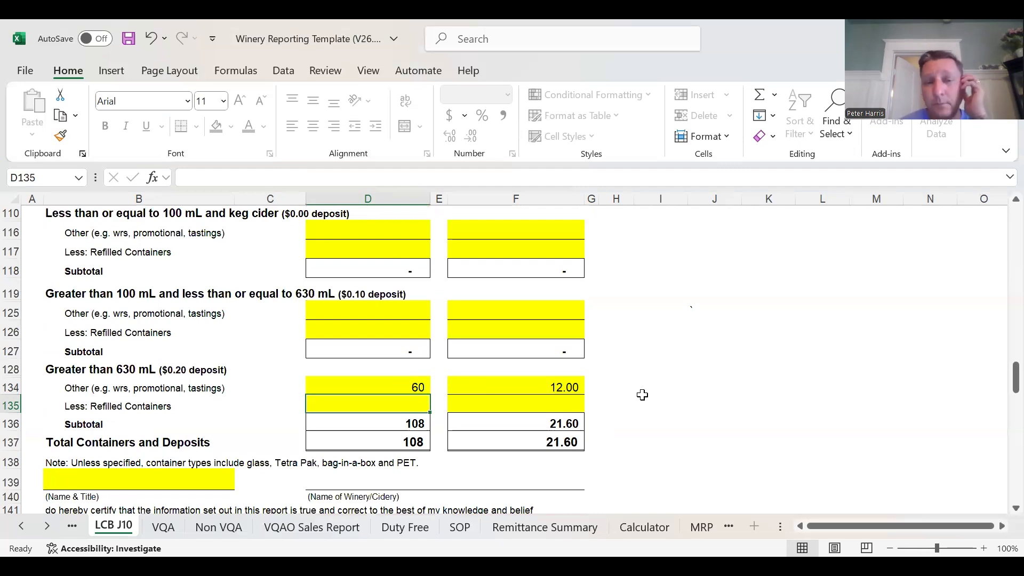
- Check the VQA Sales Report and Refundable Container Deposits amounts on the Remittance Summary against the VQA and LCB J10 sheets
click(582, 526)
scroll(791, 390, up, 3)
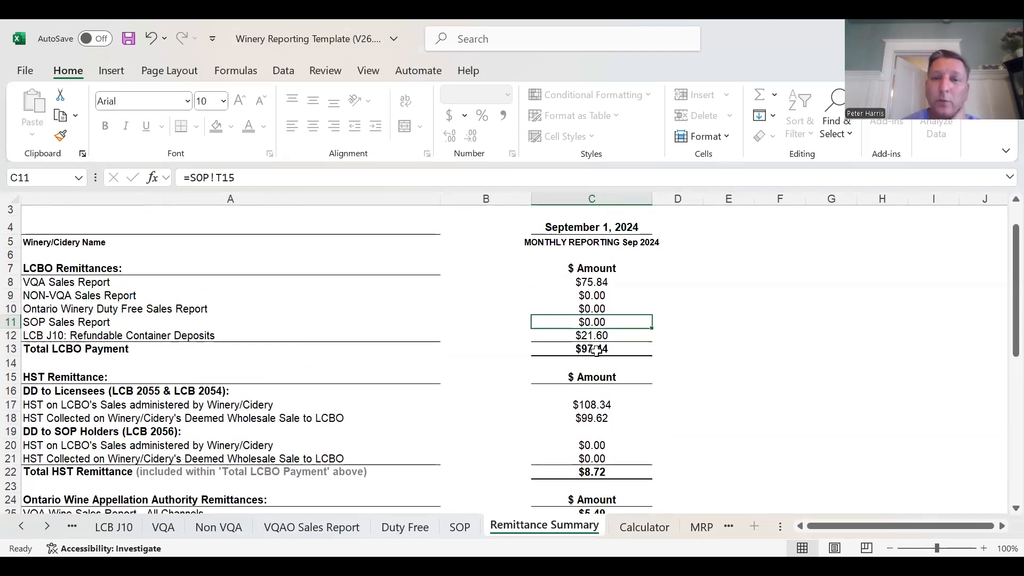
click(595, 283)
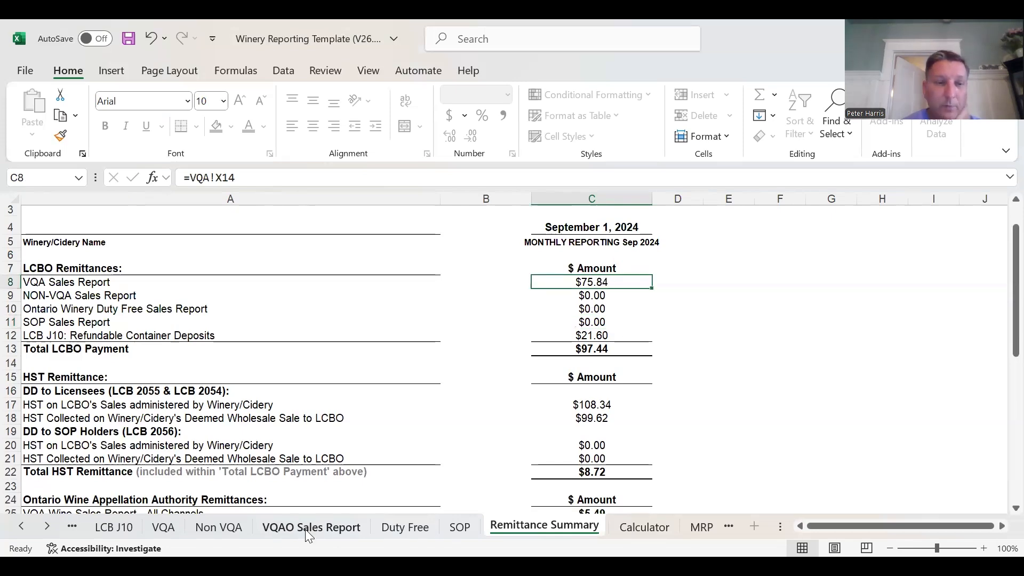
click(173, 527)
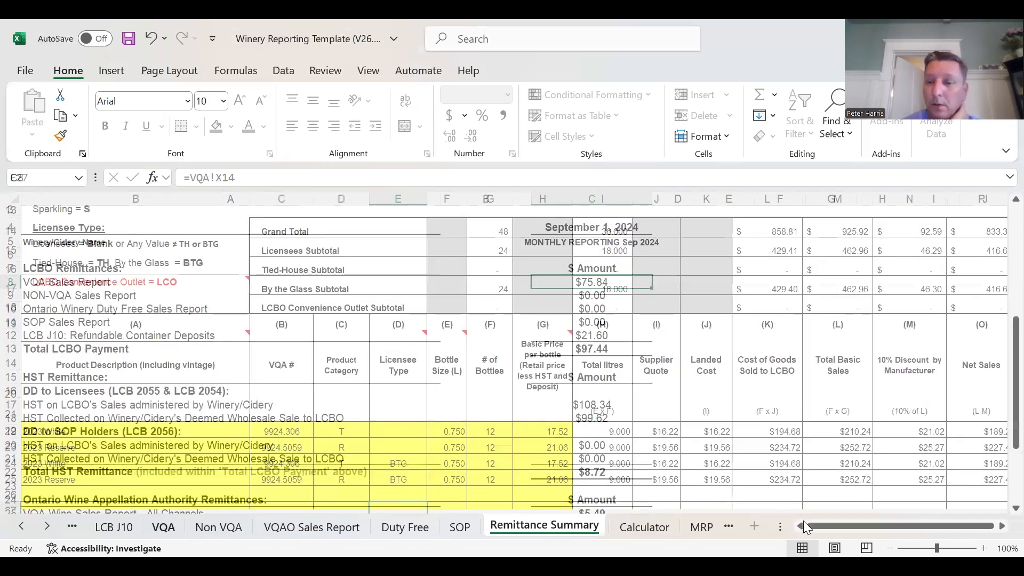
drag(820, 526, 891, 525)
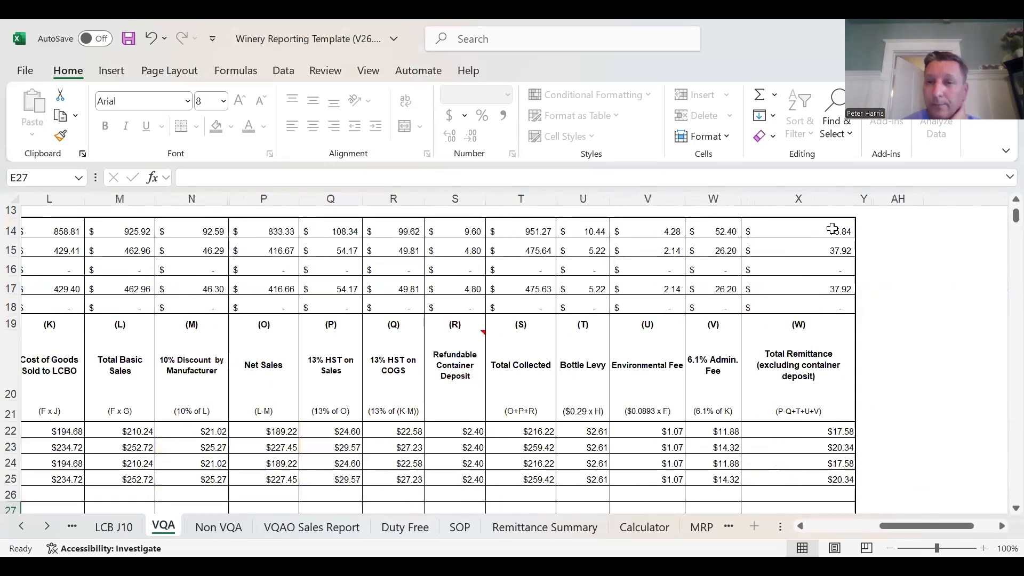
click(114, 528)
click(579, 528)
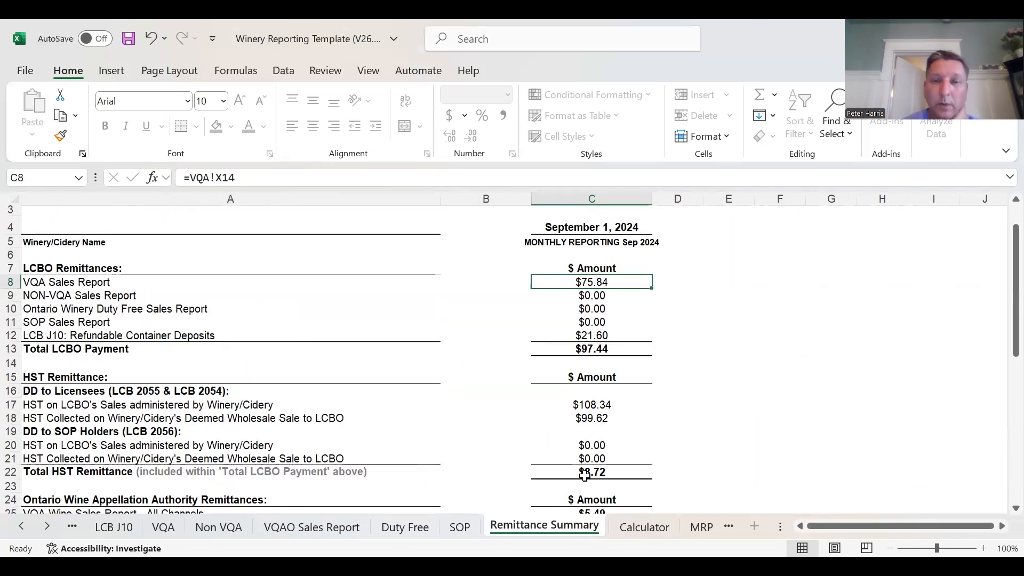
click(124, 527)
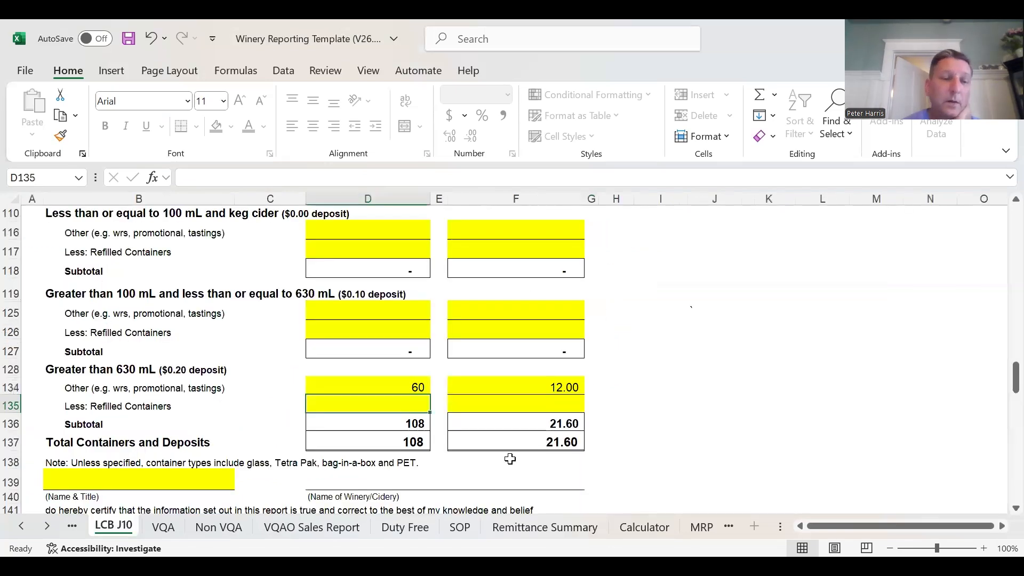
- Compare the litre totals on the VQAO Sales Report with the Total Sales line on LCB J10
click(312, 527)
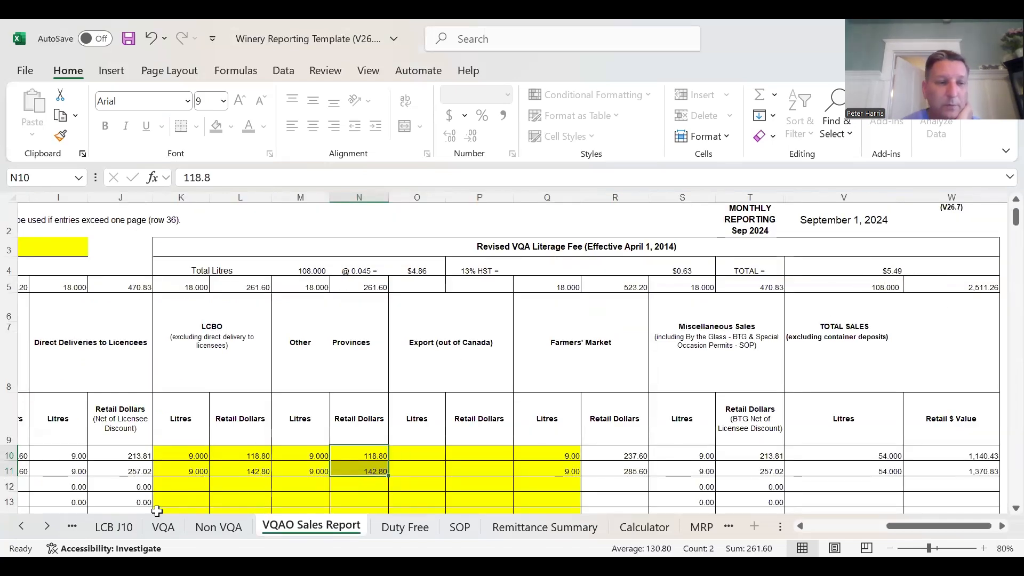
click(132, 528)
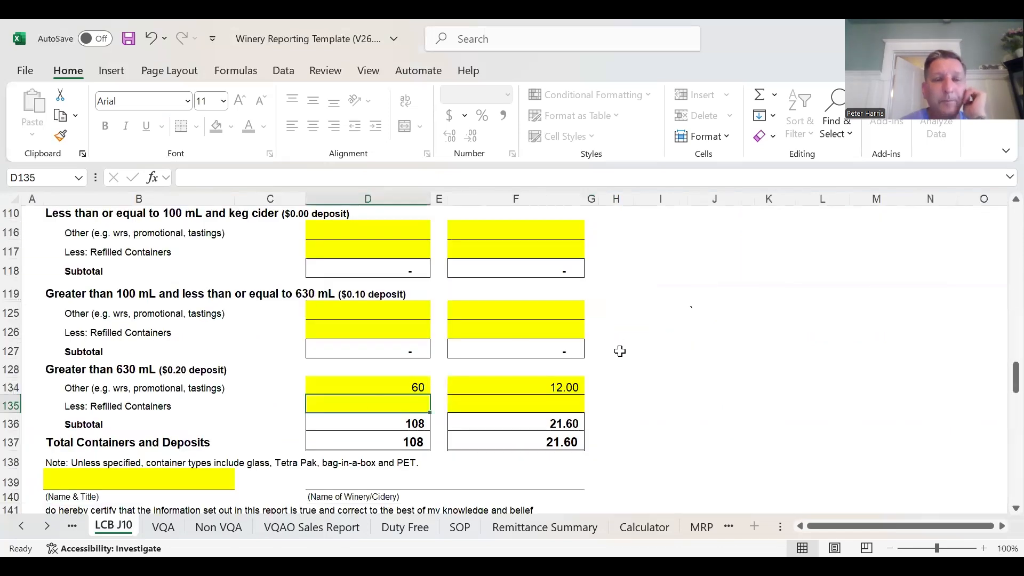
scroll(617, 355, up, 10)
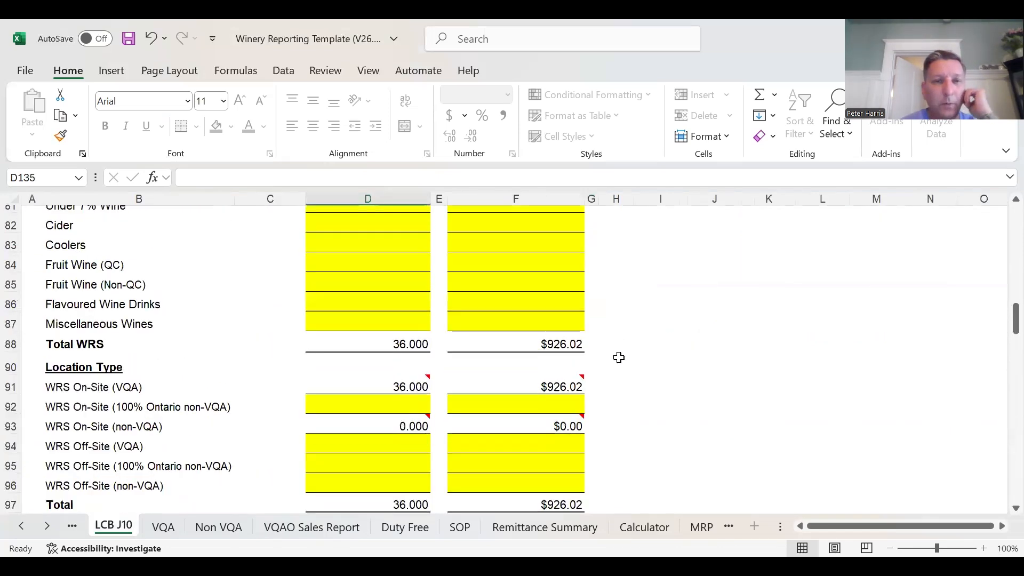
scroll(617, 355, up, 10)
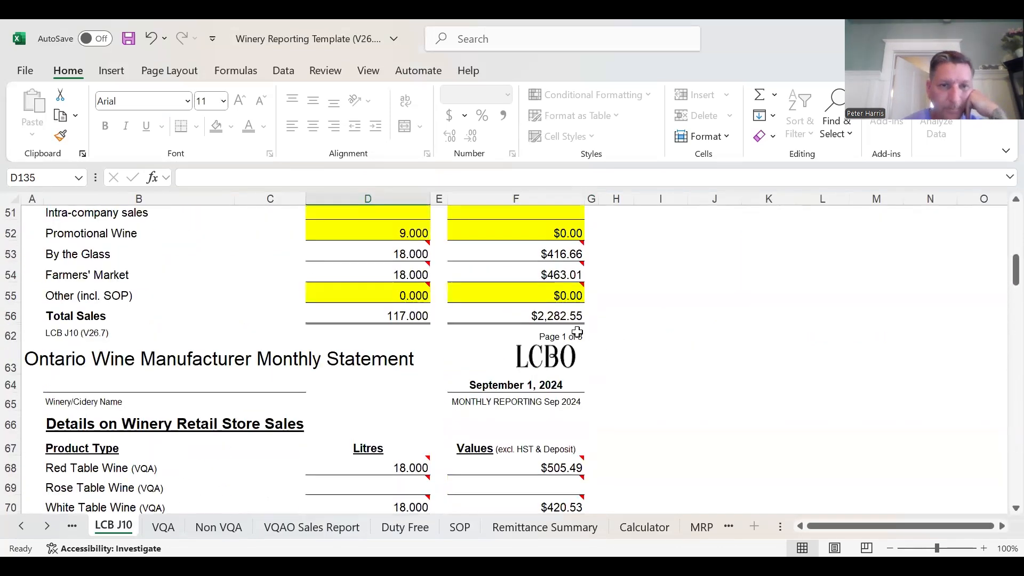
- Review the winery retail store sales on LCB J10 by product type and by on-site or off-site location
scroll(578, 350, down, 1)
scroll(579, 350, down, 3)
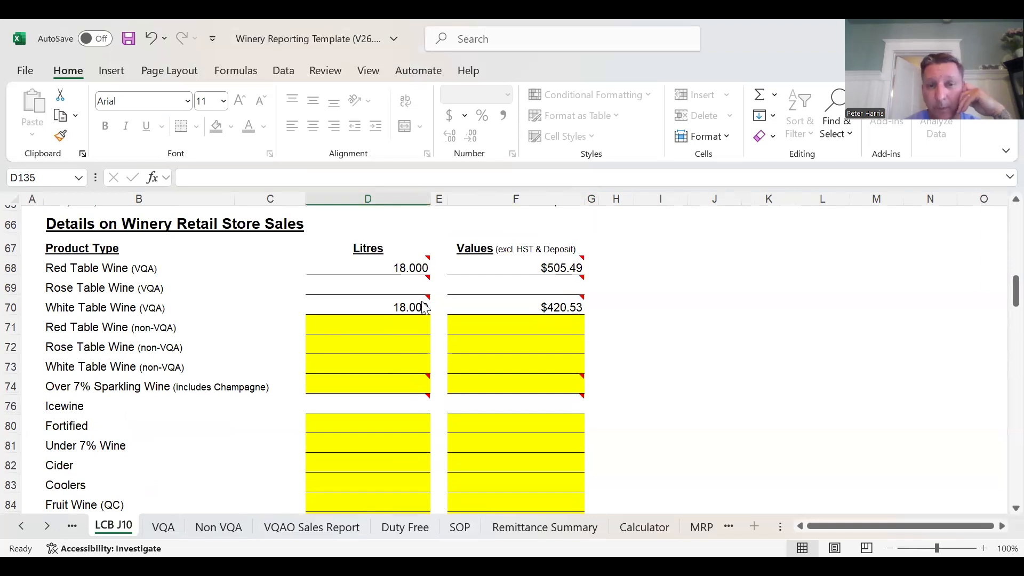
mouse_move(426, 303)
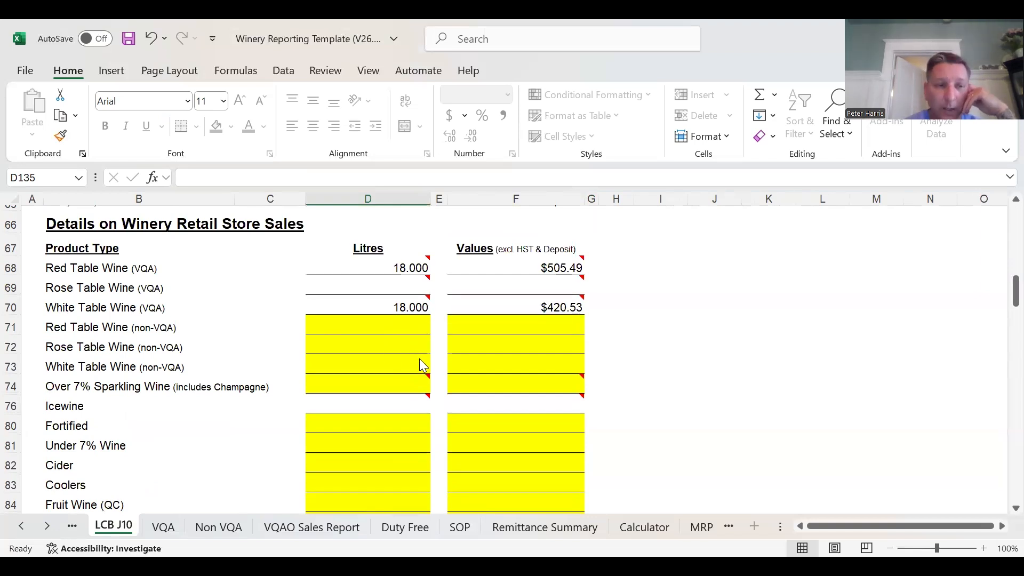
scroll(421, 364, down, 1)
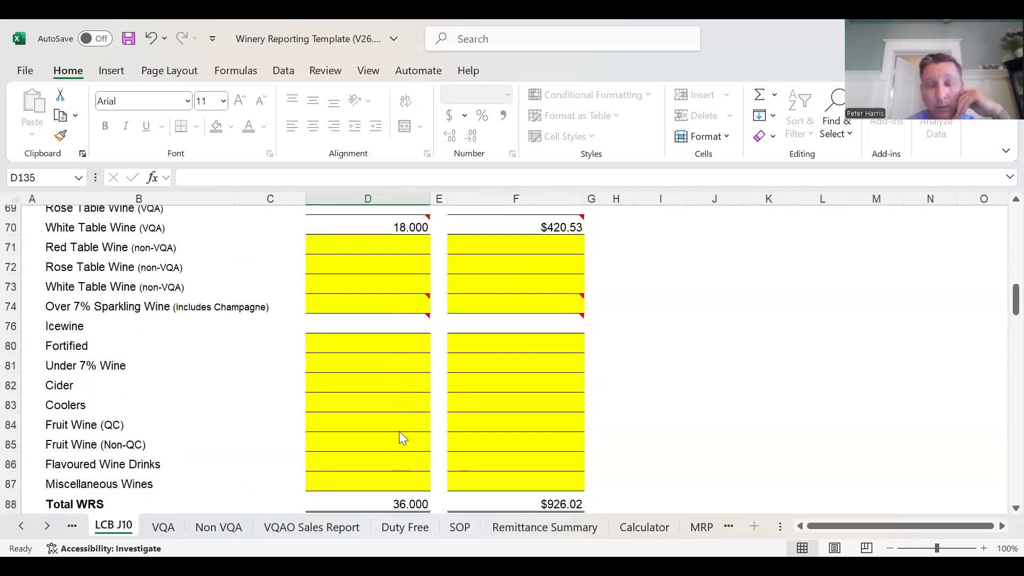
scroll(488, 380, down, 3)
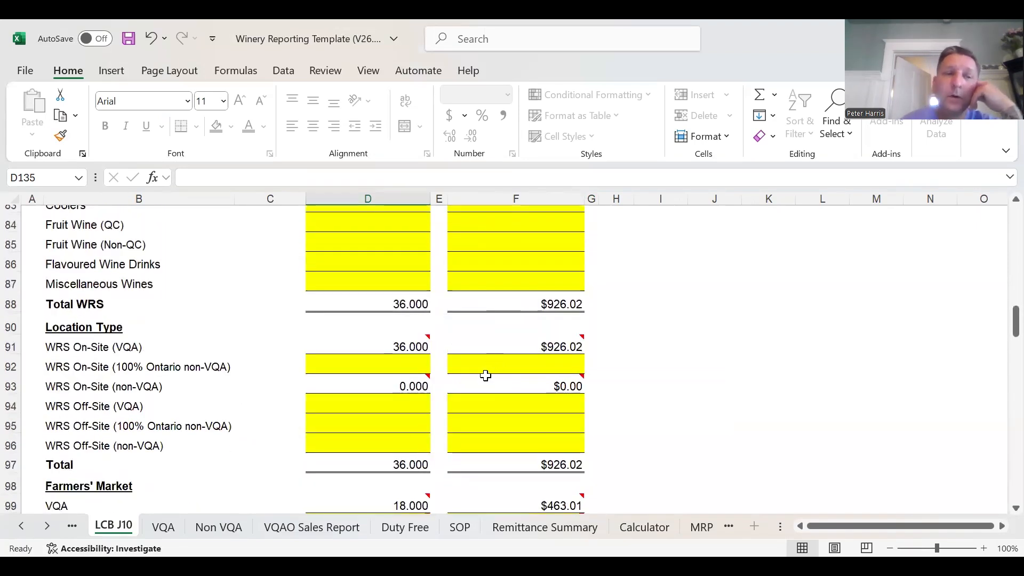
mouse_move(416, 347)
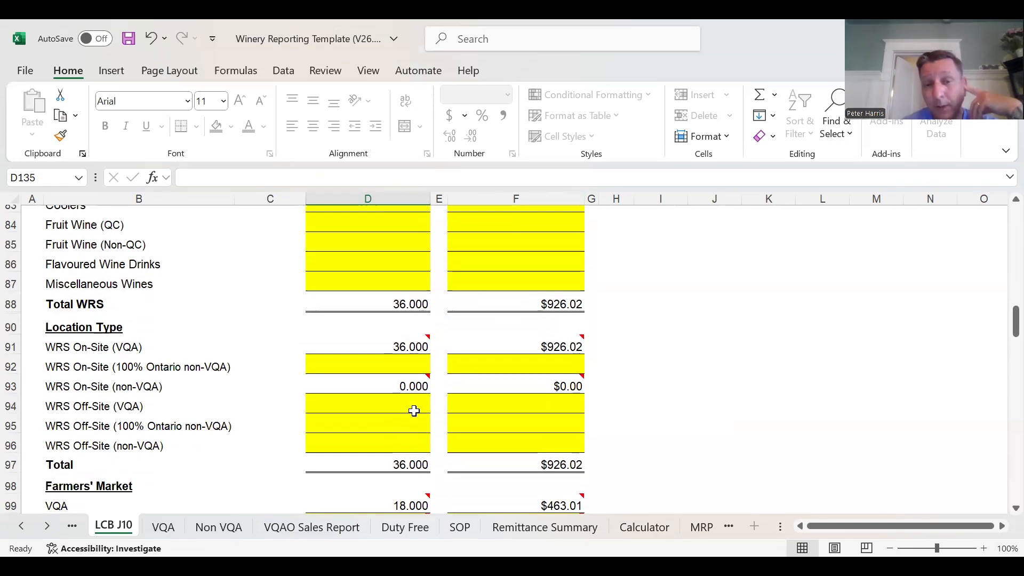
- Read the note on the Farmers' Market VQA litres and compare that section with the WRS product lines above it
scroll(453, 391, down, 2)
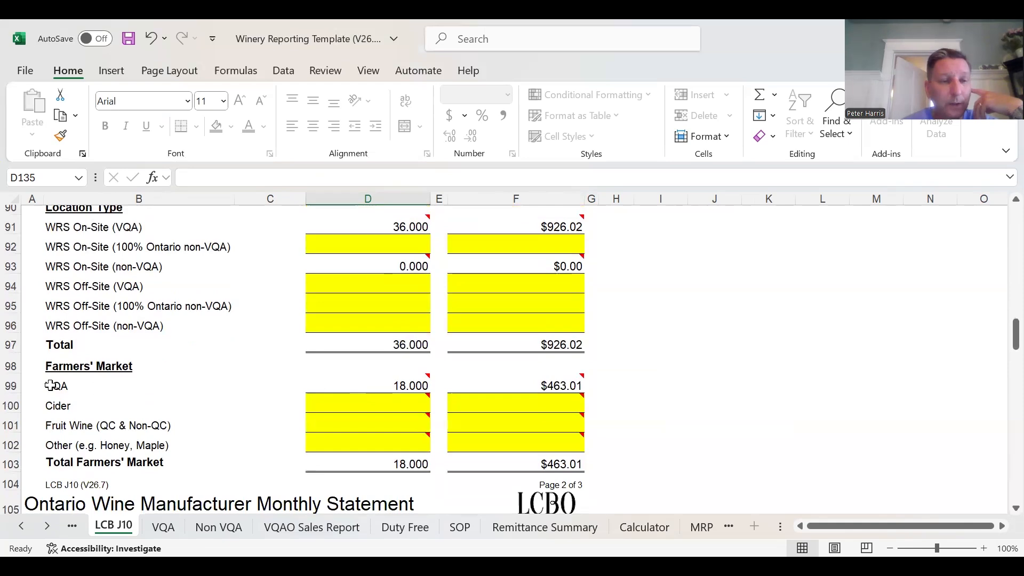
mouse_move(413, 384)
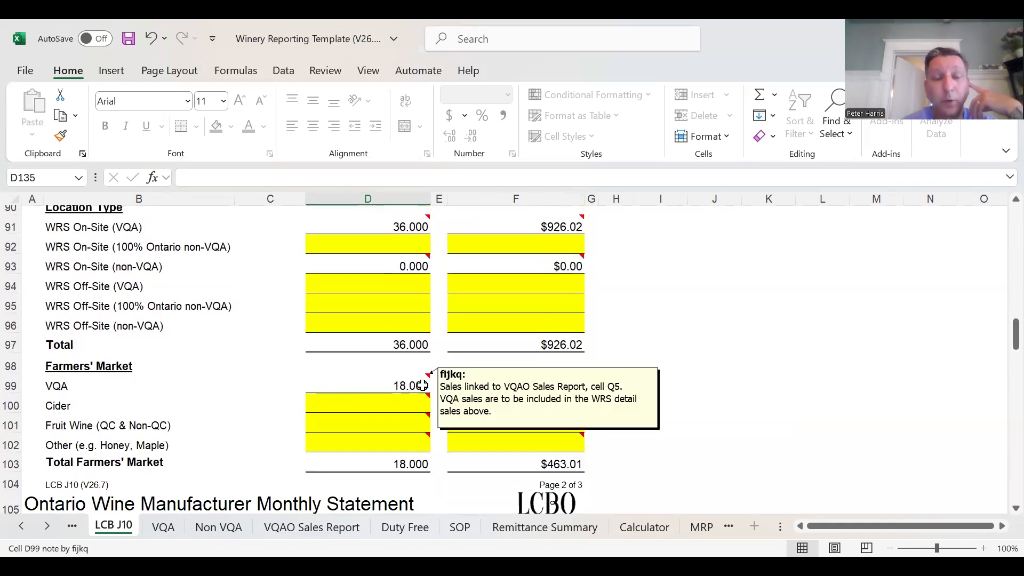
scroll(416, 383, up, 9)
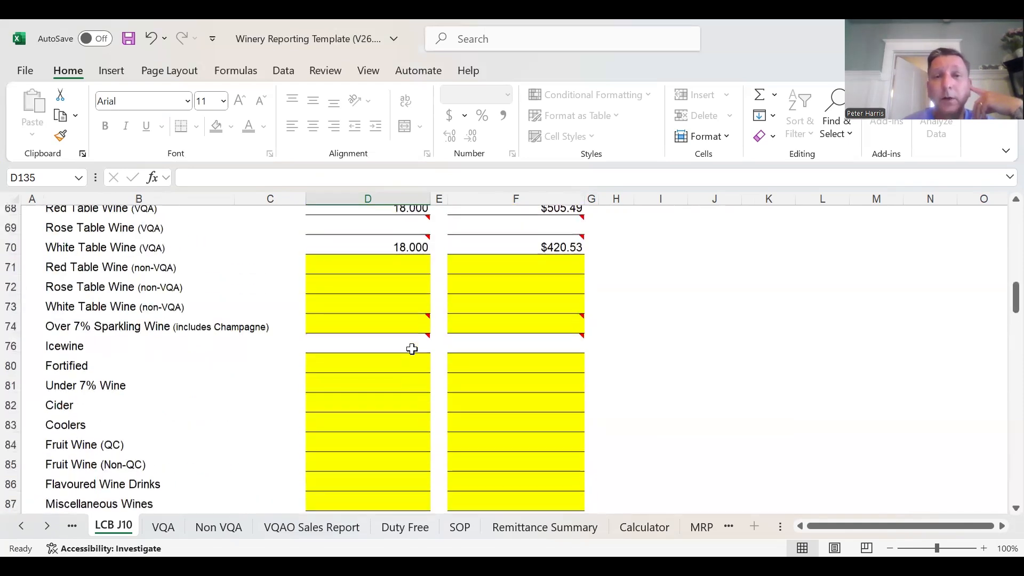
scroll(424, 384, down, 3)
scroll(409, 368, down, 4)
scroll(413, 377, down, 3)
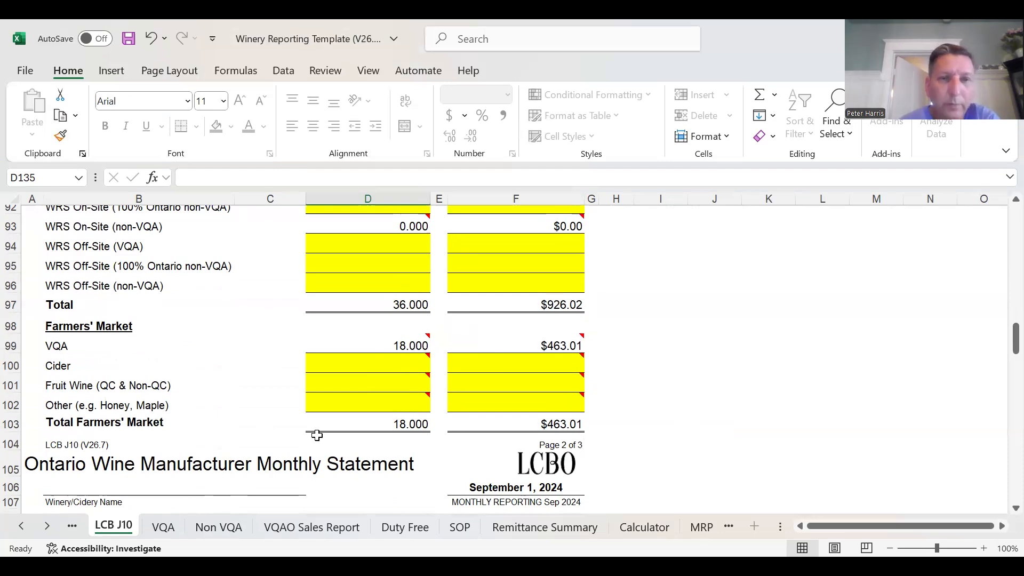
- Review the Purchasers in Canada outside Ontario, Promotional Wine, By the Glass and Farmers' Market litres in the LCB J10 sales information
scroll(377, 427, up, 15)
scroll(381, 422, up, 4)
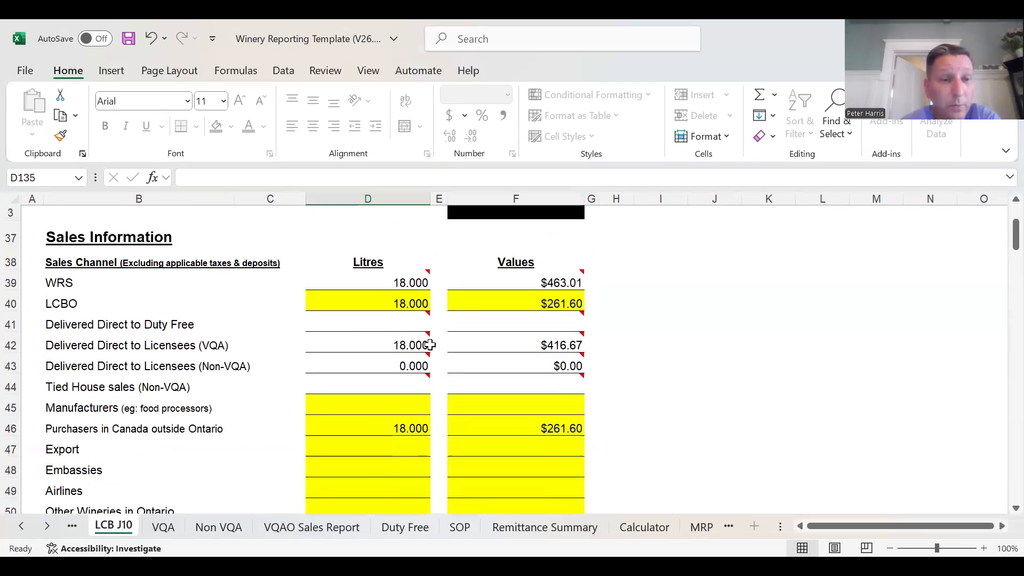
click(411, 427)
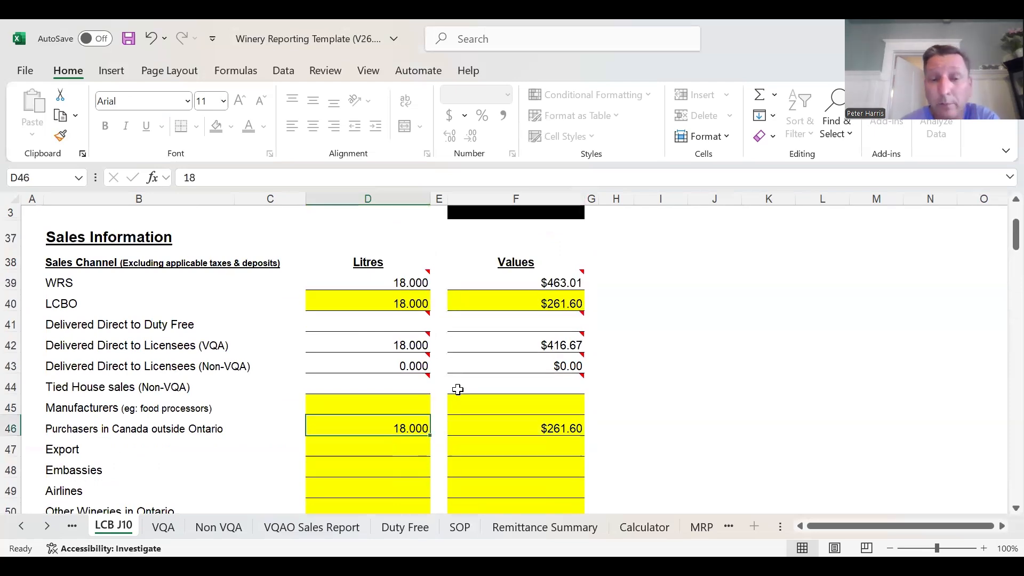
scroll(457, 389, down, 3)
click(411, 352)
click(422, 377)
click(424, 393)
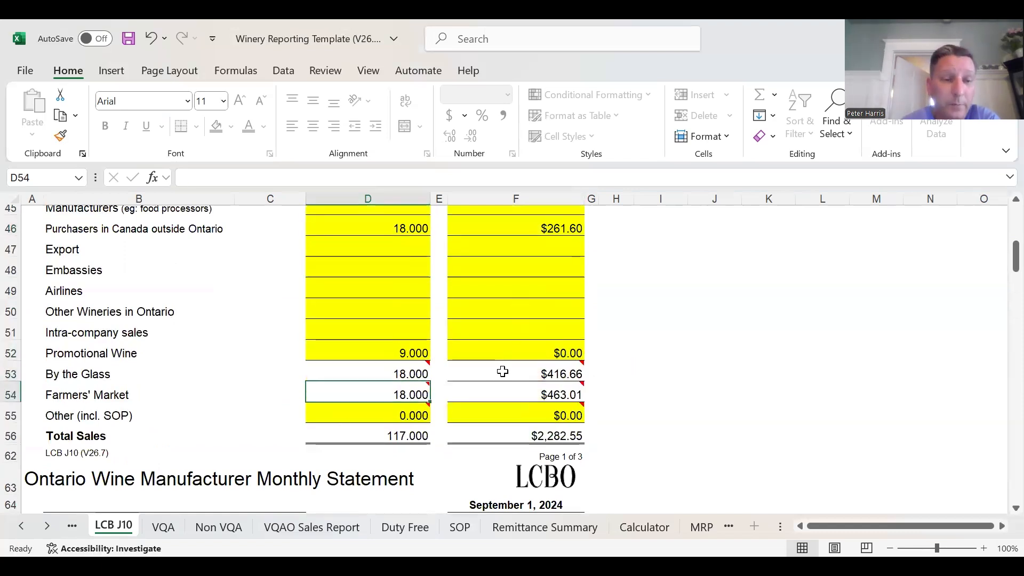
- Look over the VQA sheet and the product and sales channel entries on the VQAO Sales Report
click(165, 527)
drag(882, 532, 640, 531)
click(328, 531)
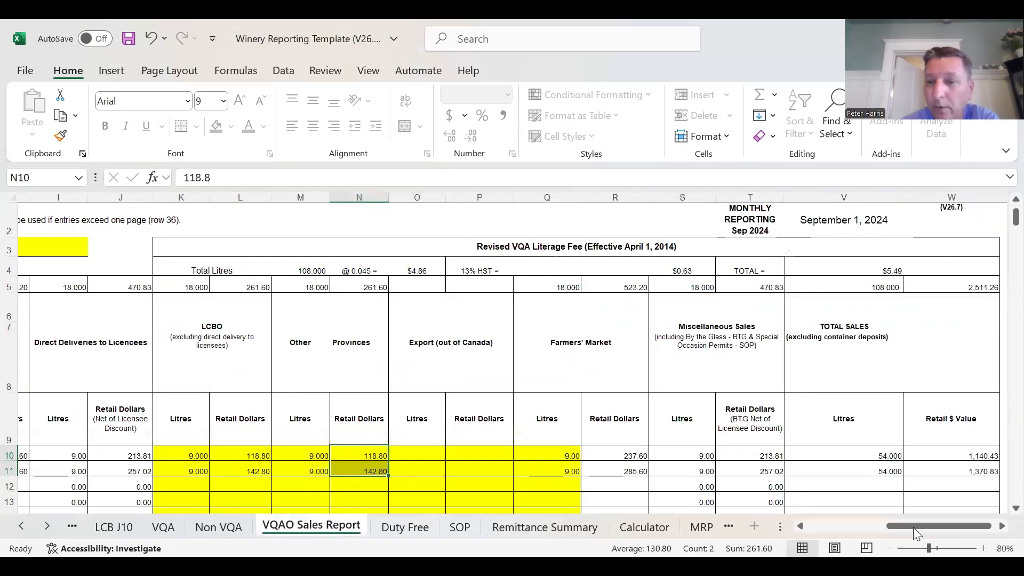
drag(912, 527, 816, 527)
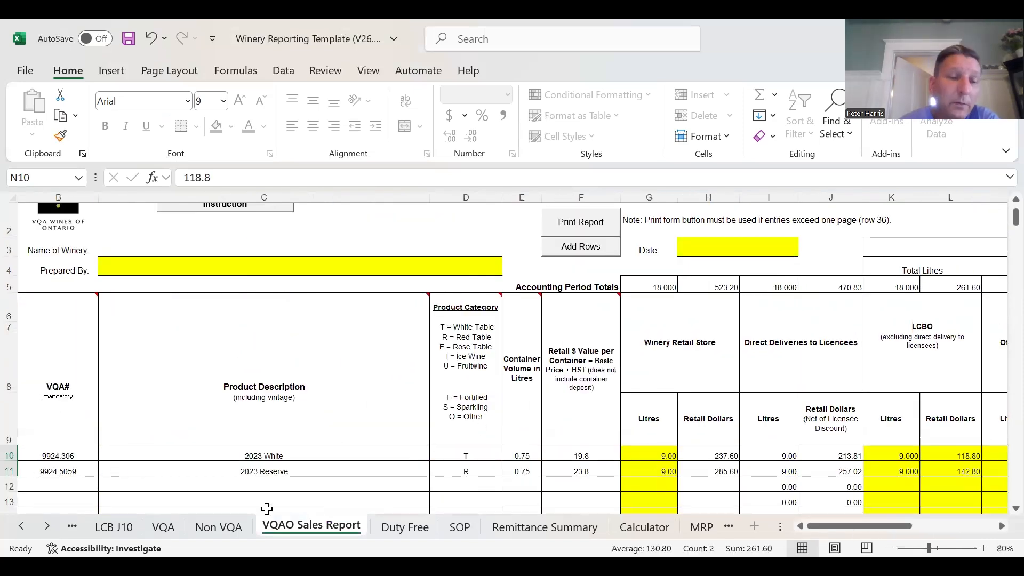
- Look over the blank Non VQA sheet and the sales channel lines at the start of LCB J10
click(228, 527)
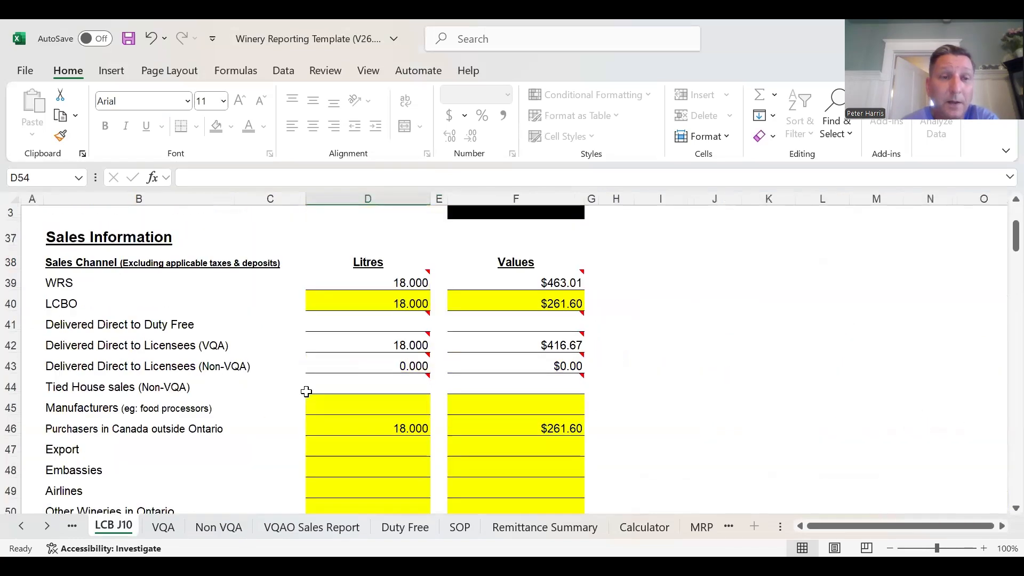
scroll(306, 389, up, 2)
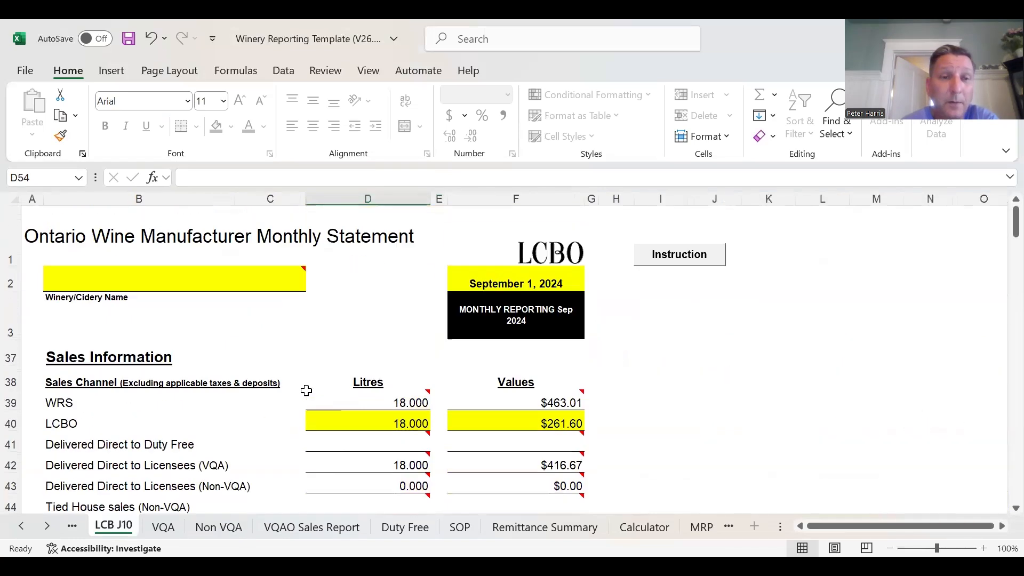
scroll(311, 395, down, 2)
mouse_move(417, 326)
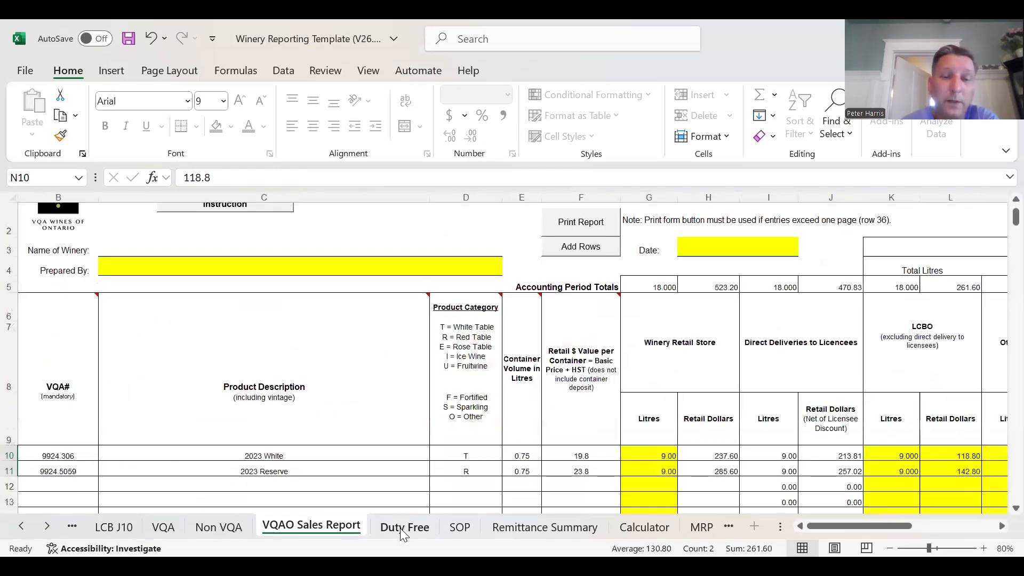
- Examine the Ontario Winery Duty Free Sales Report columns and the SOP Sales Report form
click(403, 527)
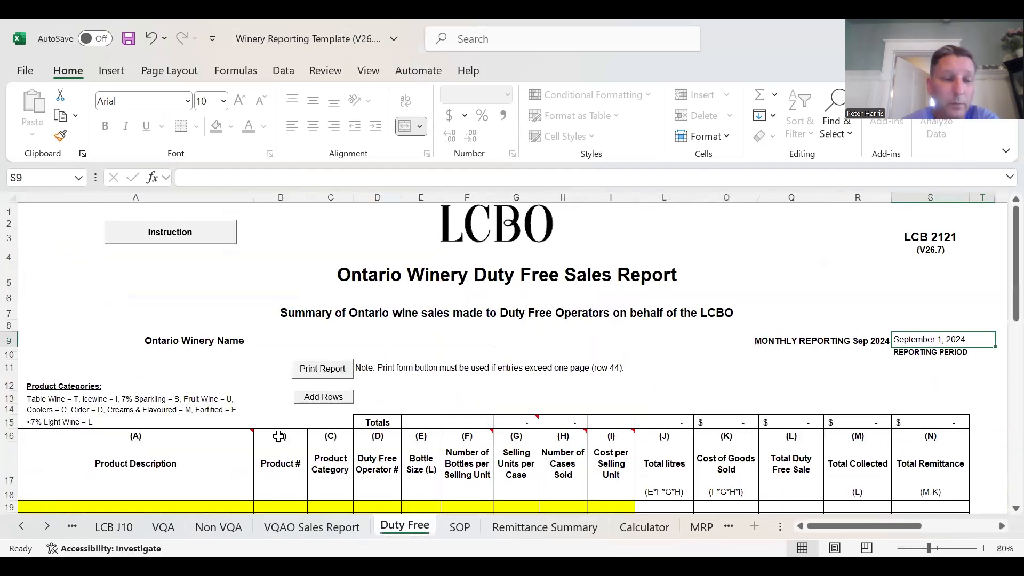
scroll(279, 434, down, 1)
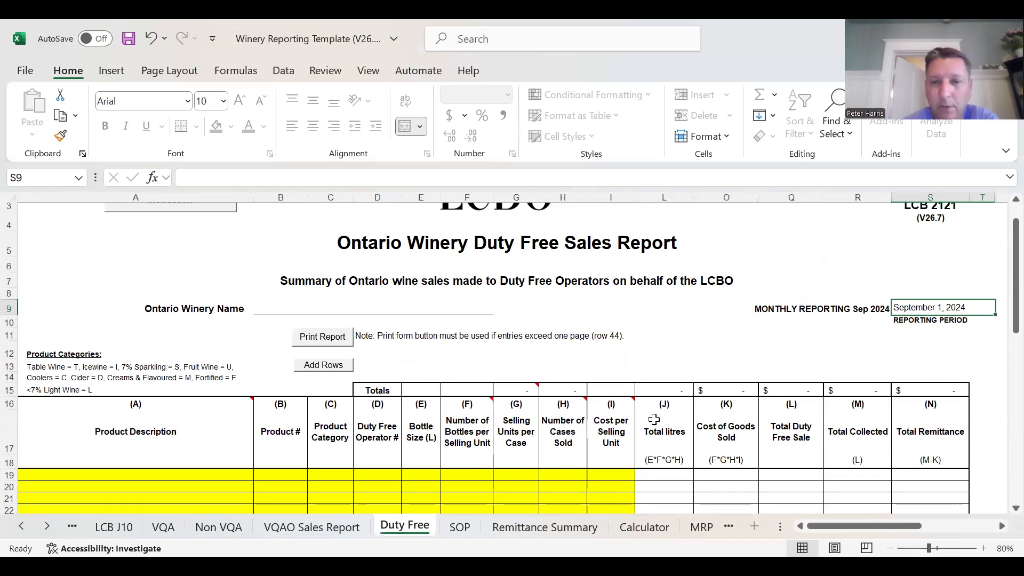
click(460, 527)
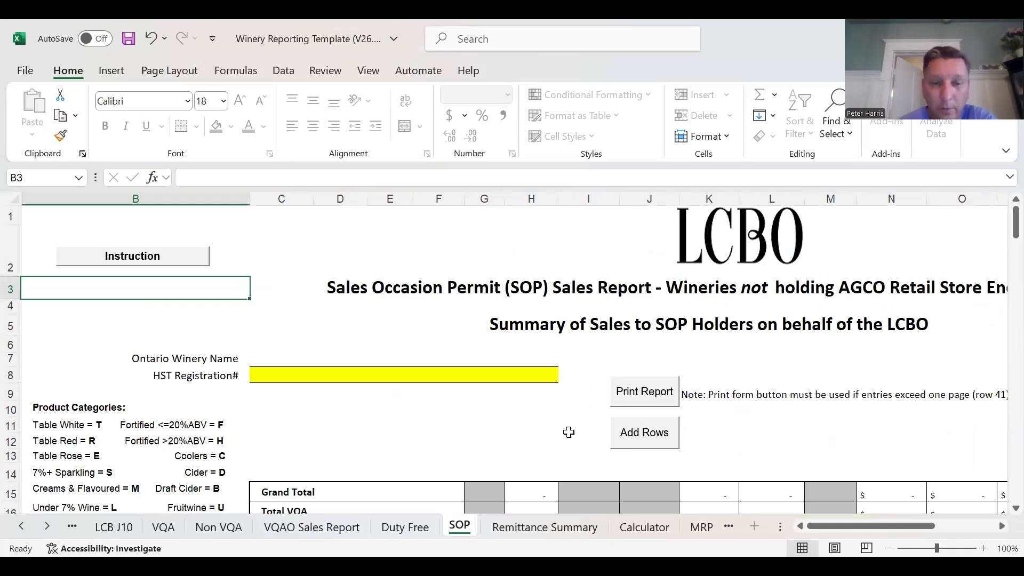
- Review the HST and Ontario Wine Appellation Authority remittances and mailing information on the Remittance Summary, and open the Calculator sheet
click(534, 528)
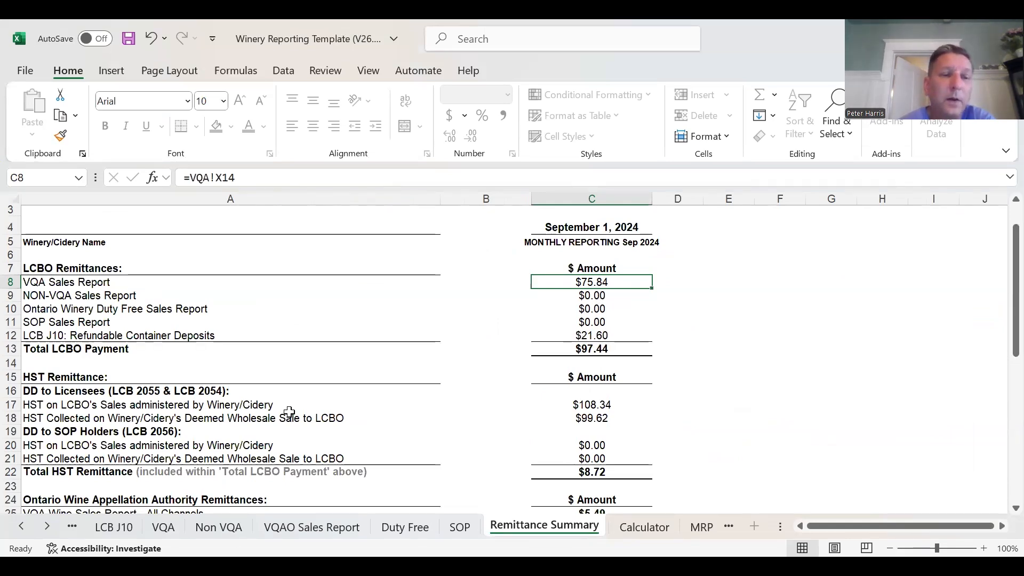
scroll(289, 412, down, 3)
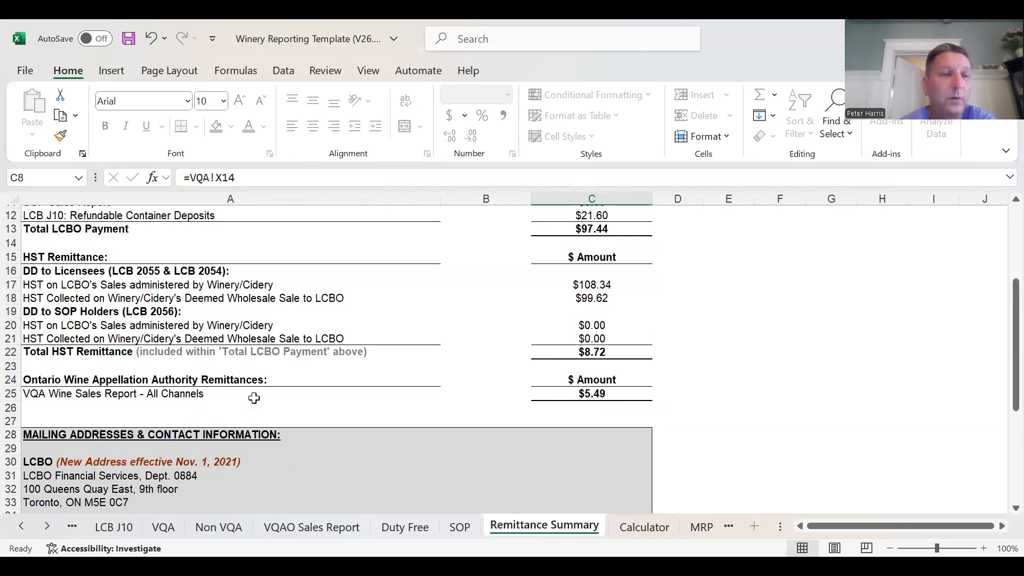
drag(48, 260, 573, 349)
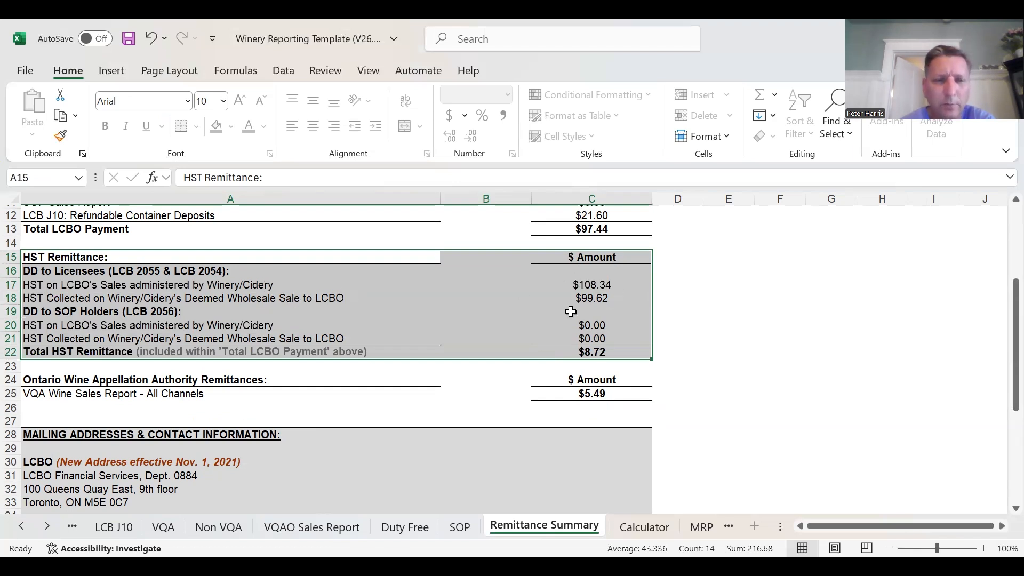
click(728, 311)
scroll(482, 425, down, 1)
scroll(482, 426, down, 1)
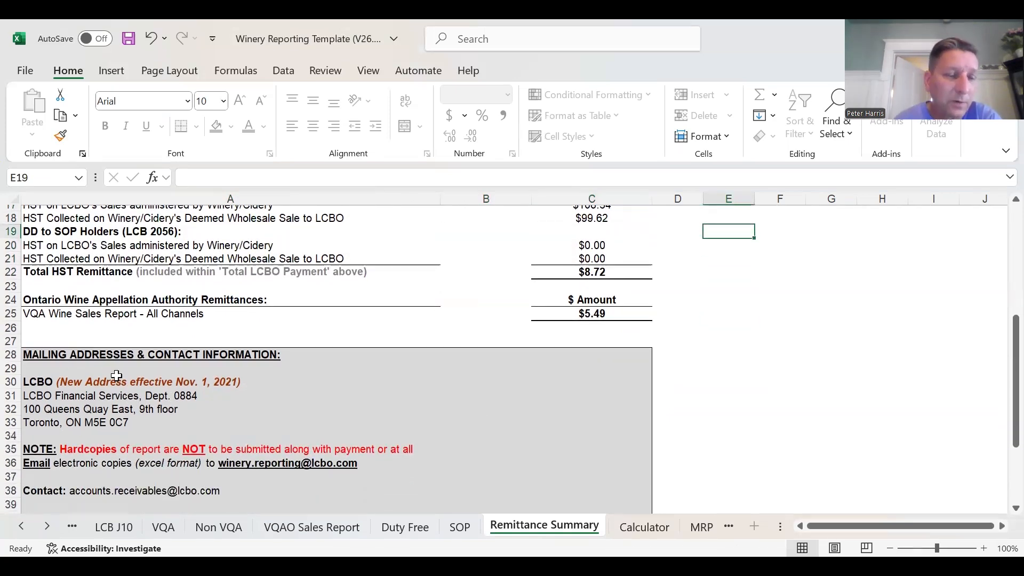
key(ctrl+Page_Down)
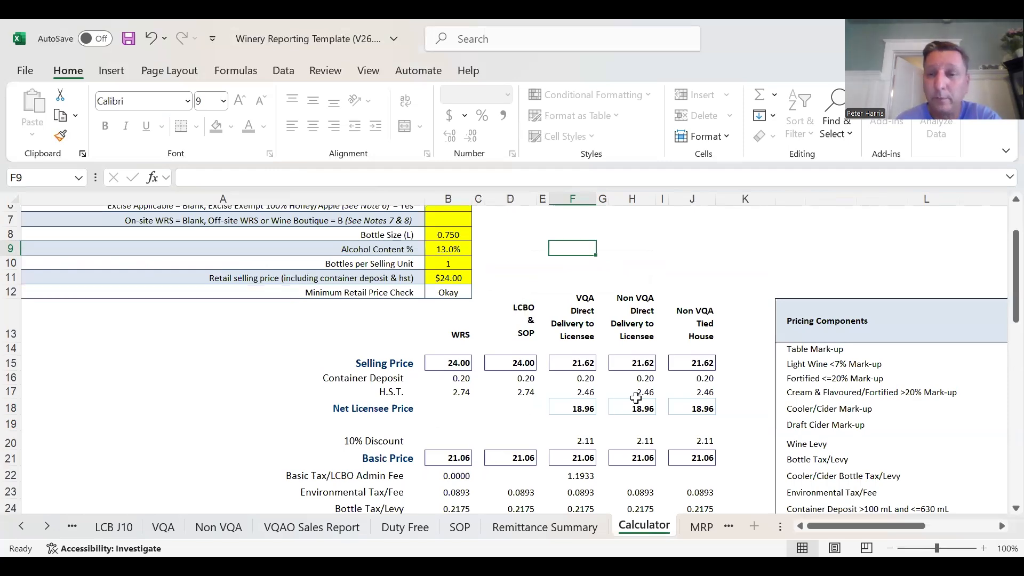
- Examine the Calculator's price breakdown and the revenue distribution in dollars and percent for each sales channel
scroll(689, 391, down, 4)
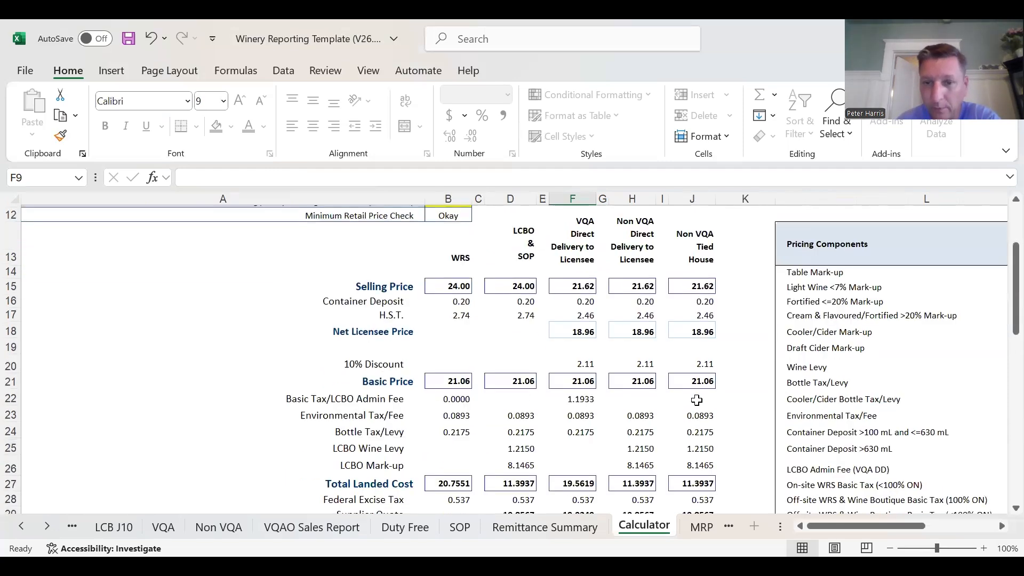
scroll(696, 400, down, 1)
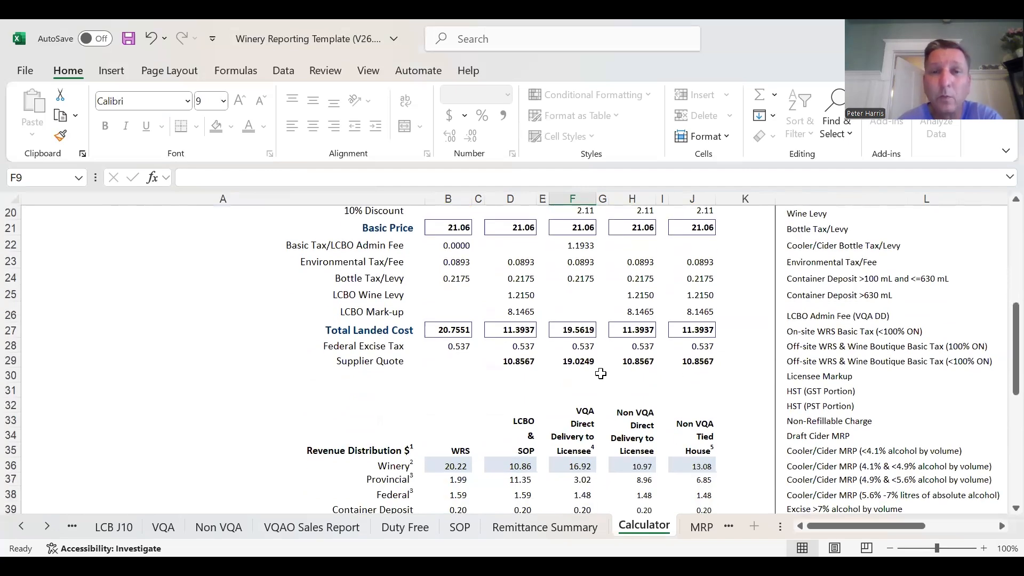
scroll(602, 368, up, 2)
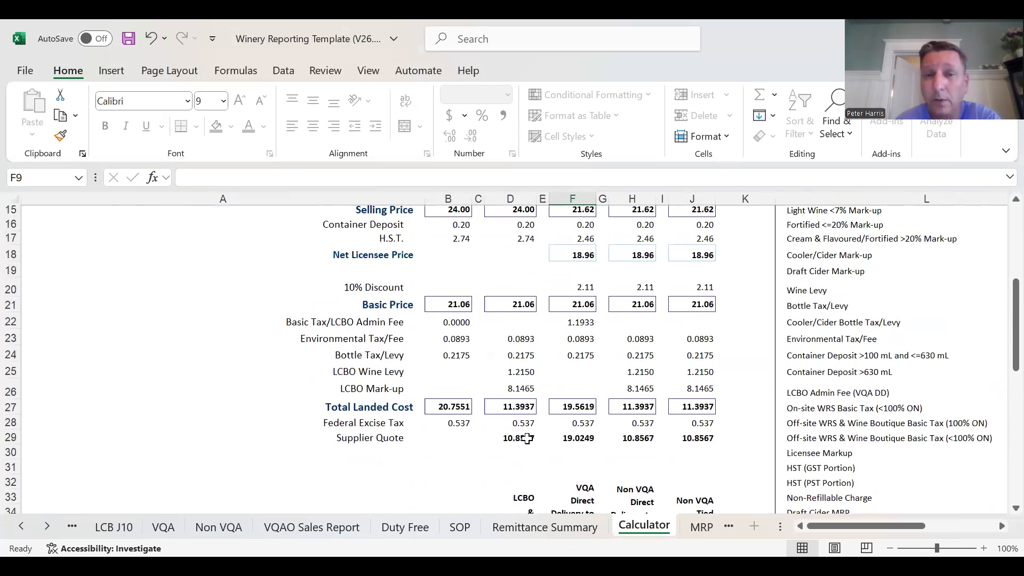
scroll(525, 438, down, 2)
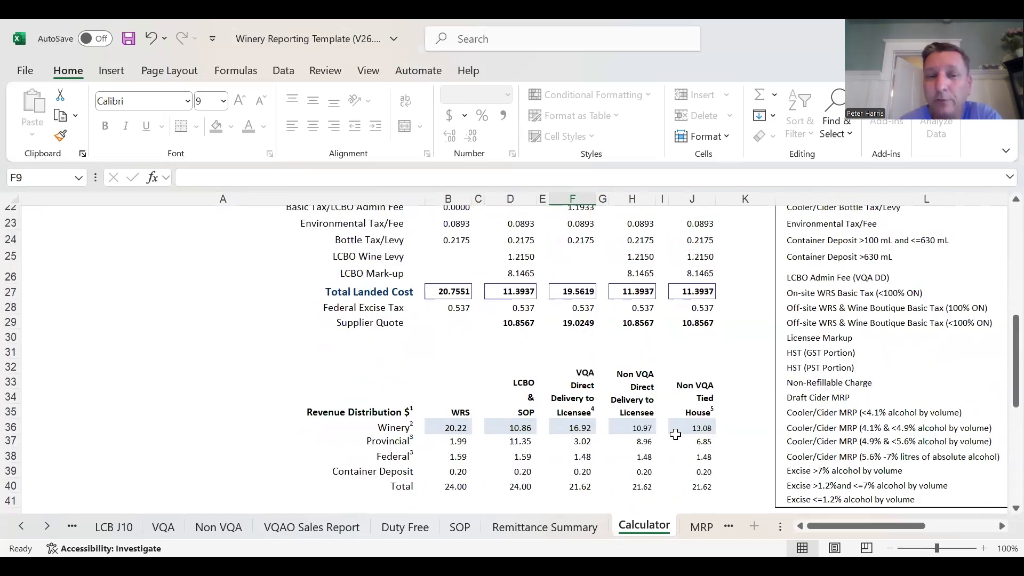
scroll(587, 410, down, 2)
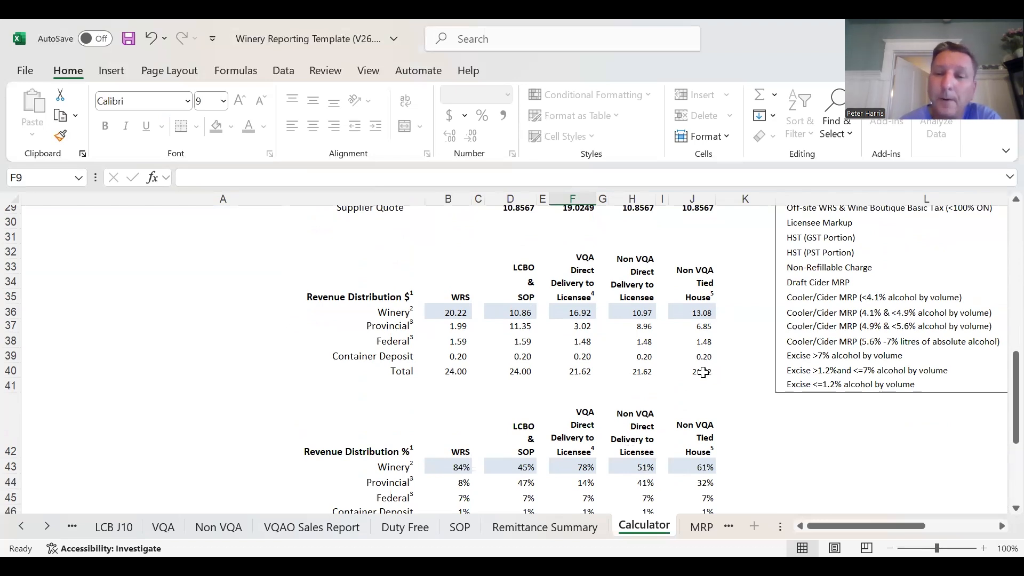
scroll(644, 398, down, 1)
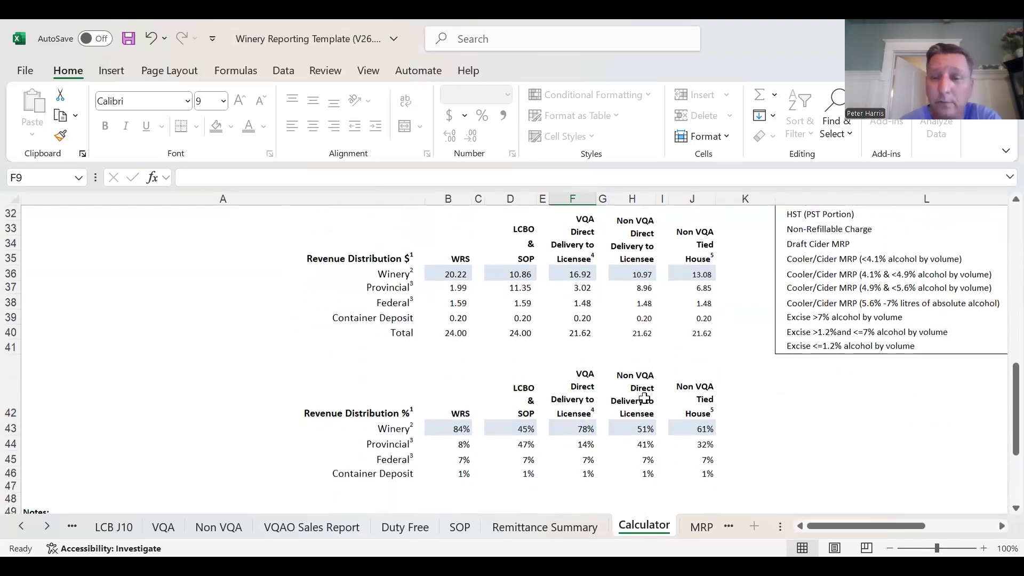
- Look over the minimum retail prices on the MRP sheet and the form instructions on the Overview sheet
click(701, 529)
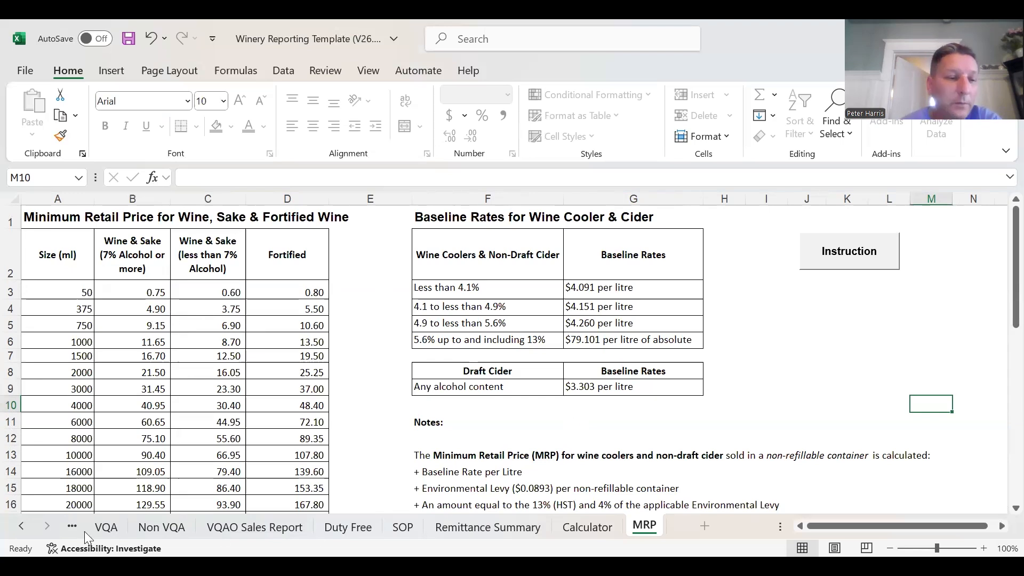
click(17, 530)
click(18, 530)
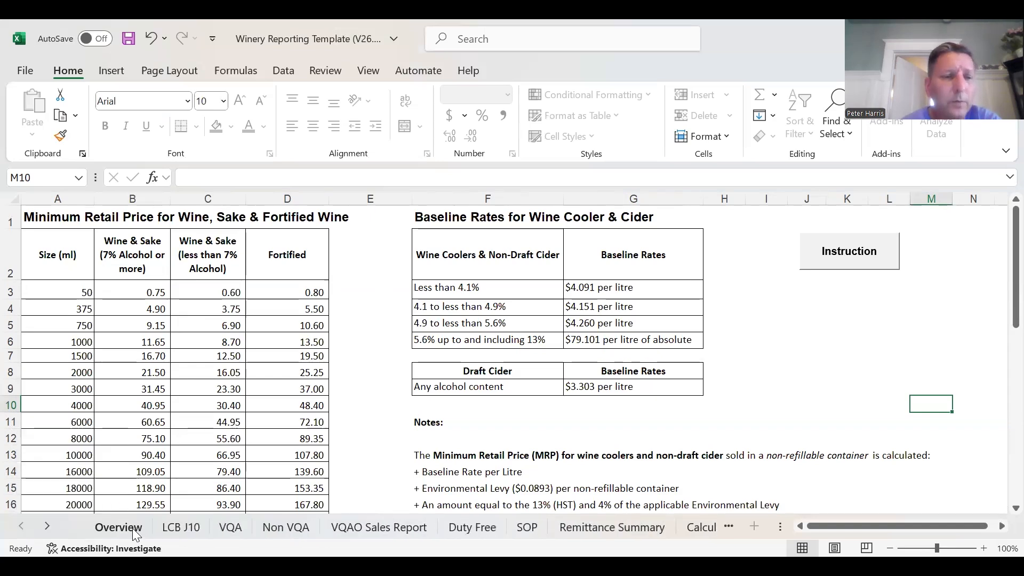
click(118, 526)
scroll(562, 353, up, 1)
scroll(562, 353, up, 7)
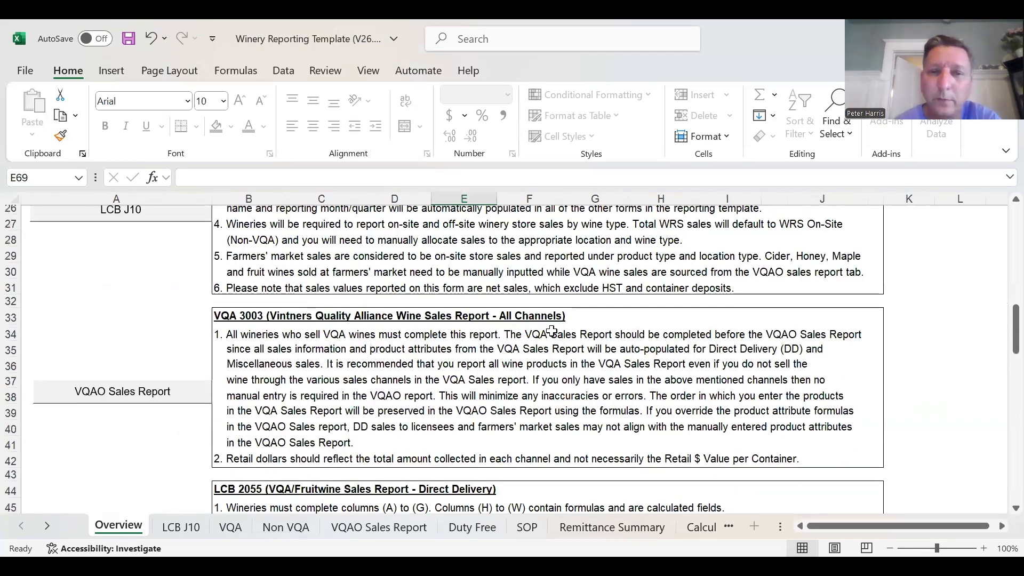
scroll(587, 347, up, 7)
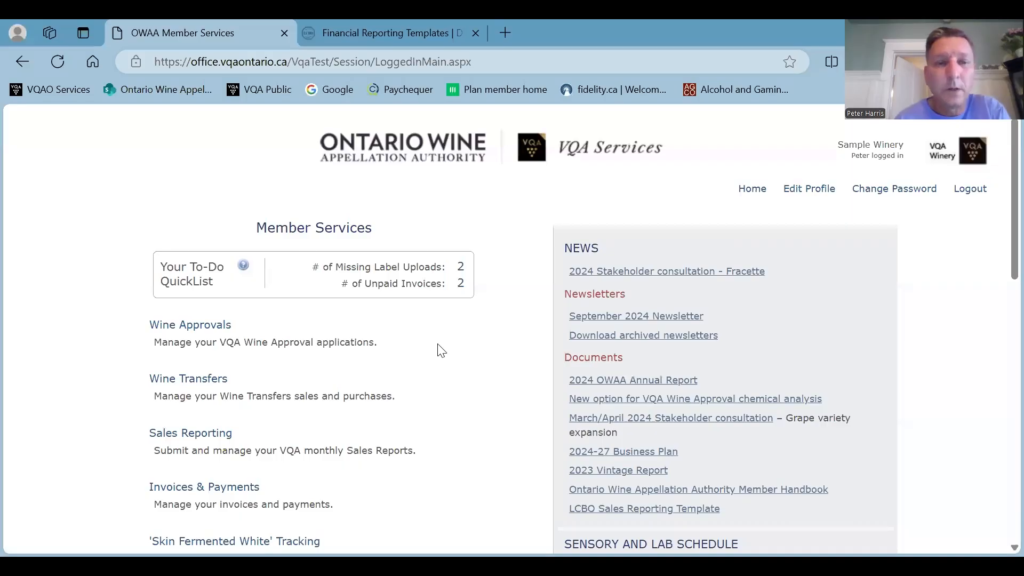
- Switch to the OWAA Member Services site in the browser and open Sales Reporting
scroll(438, 350, down, 2)
scroll(251, 358, down, 1)
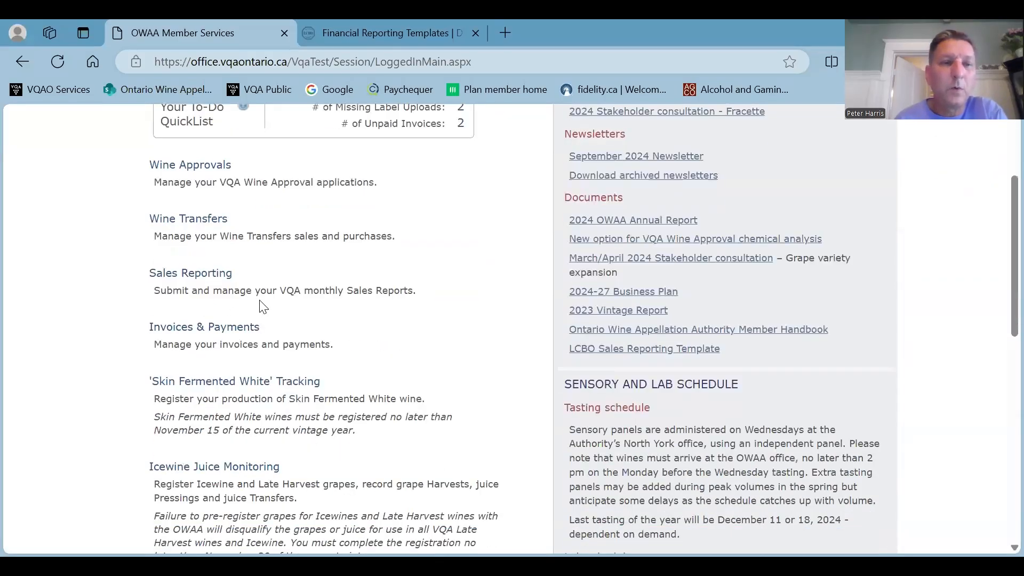
click(198, 275)
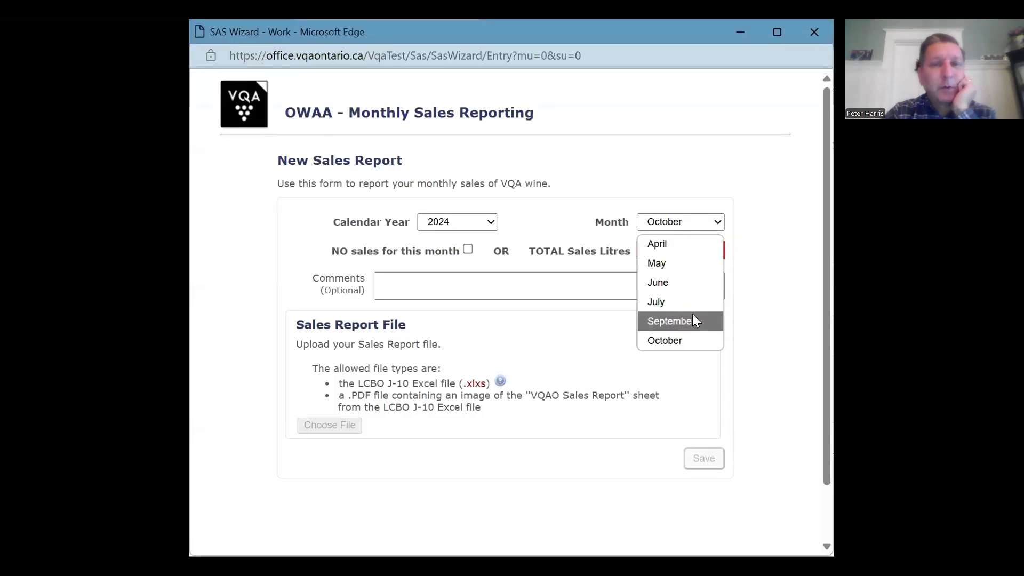
- Fill in a new 2024 sales report with September as the month and 108 total sales litres
click(693, 320)
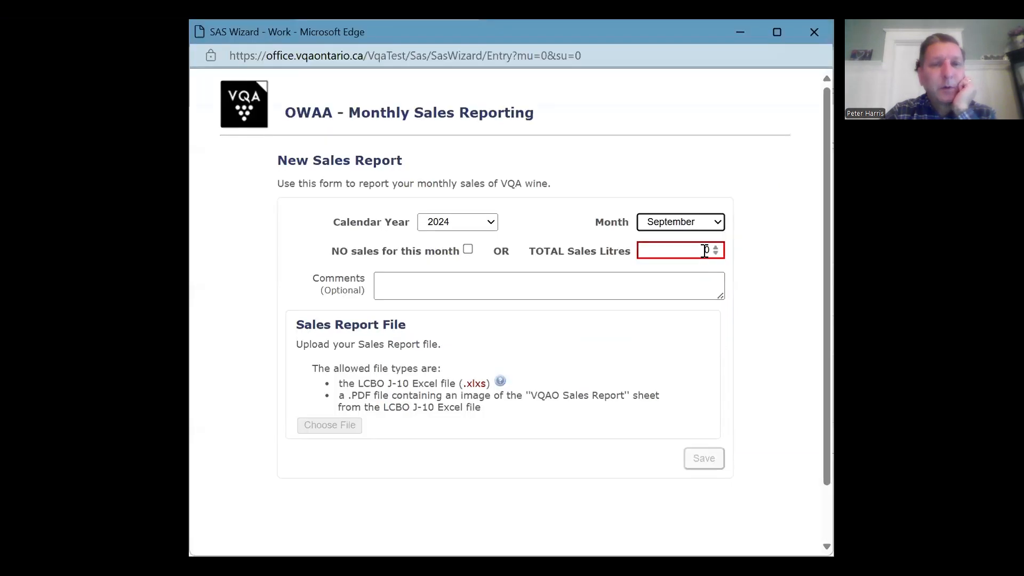
click(715, 248)
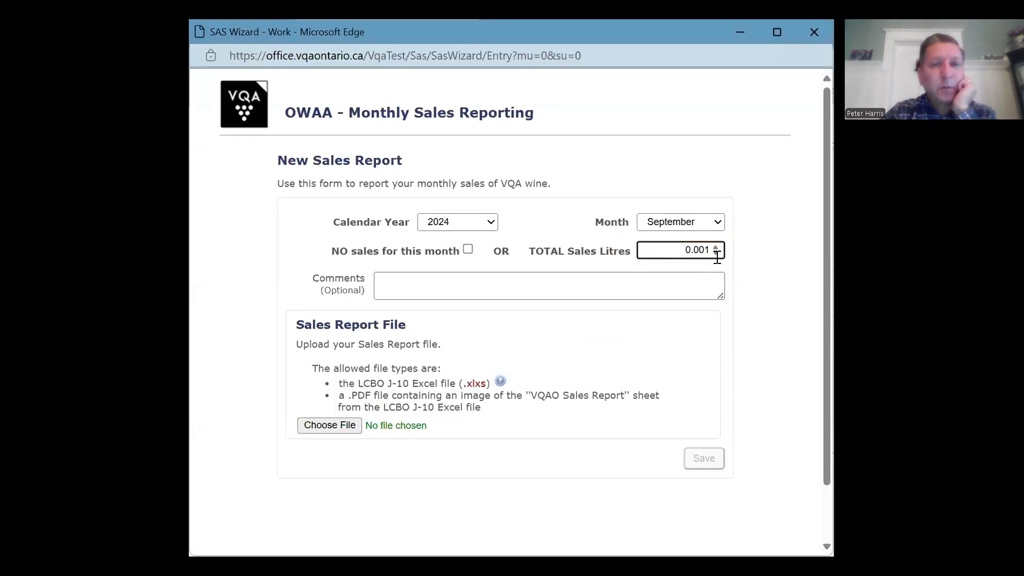
click(718, 254)
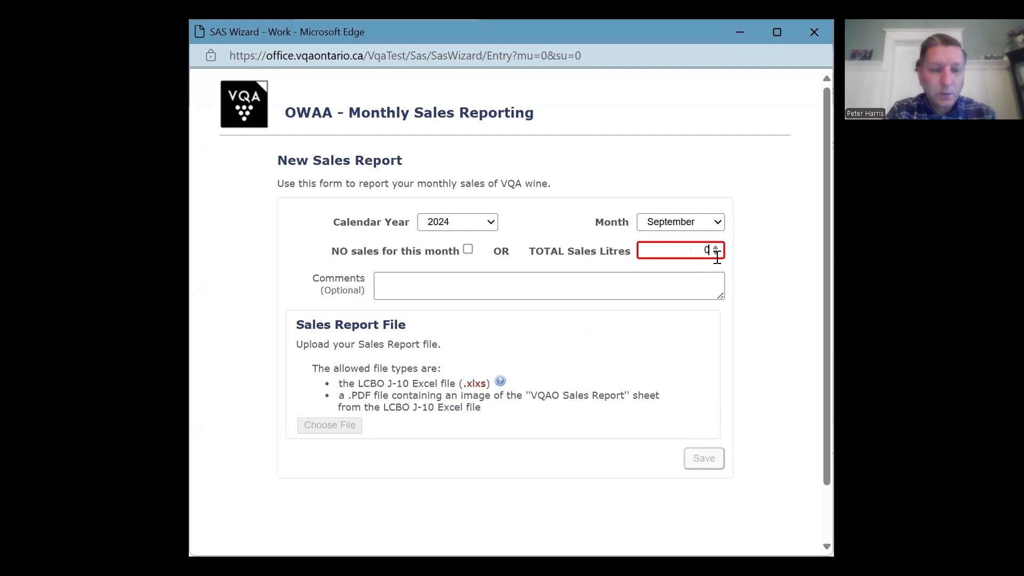
text(108)
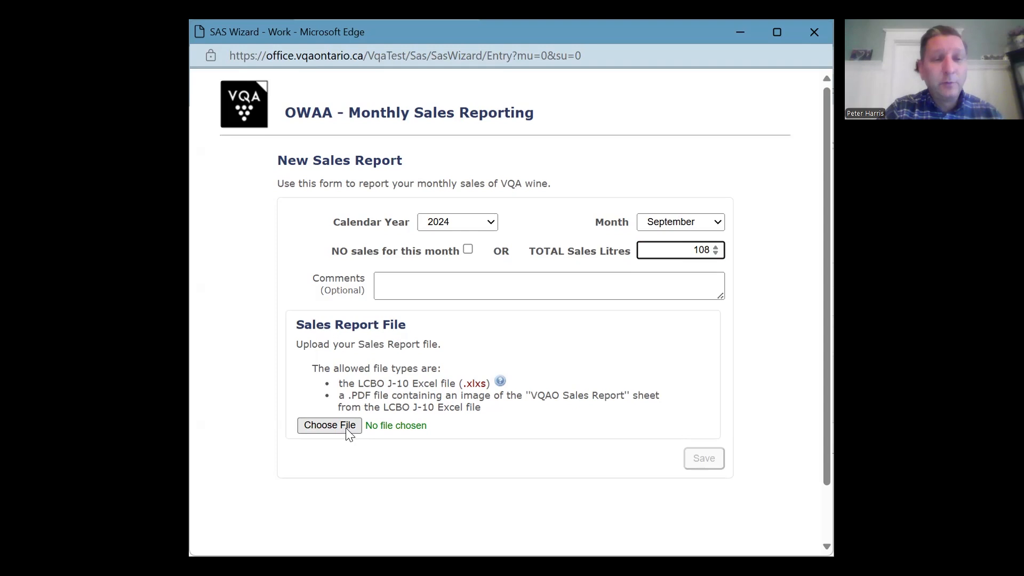
- Attach September 2024 Sales Reporting.xlsx from the Desktop as an LCBO Winery Reporting Template and submit the sales report
click(381, 433)
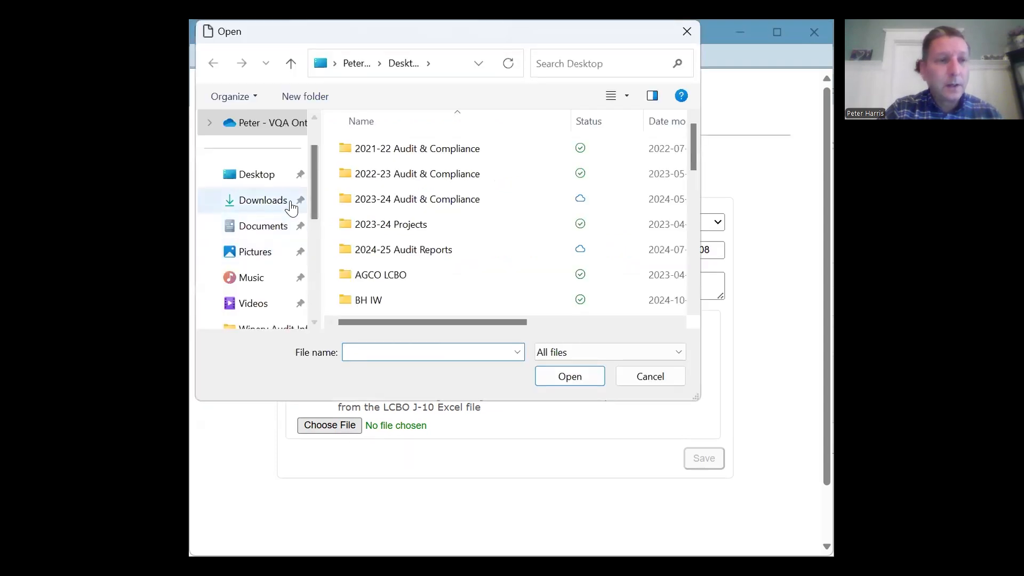
click(267, 177)
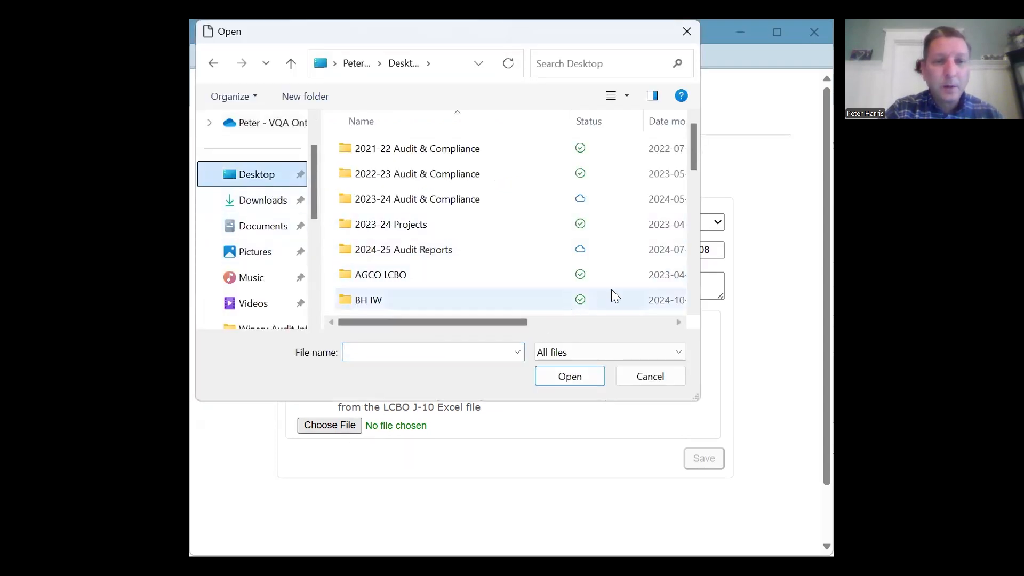
scroll(688, 288, down, 5)
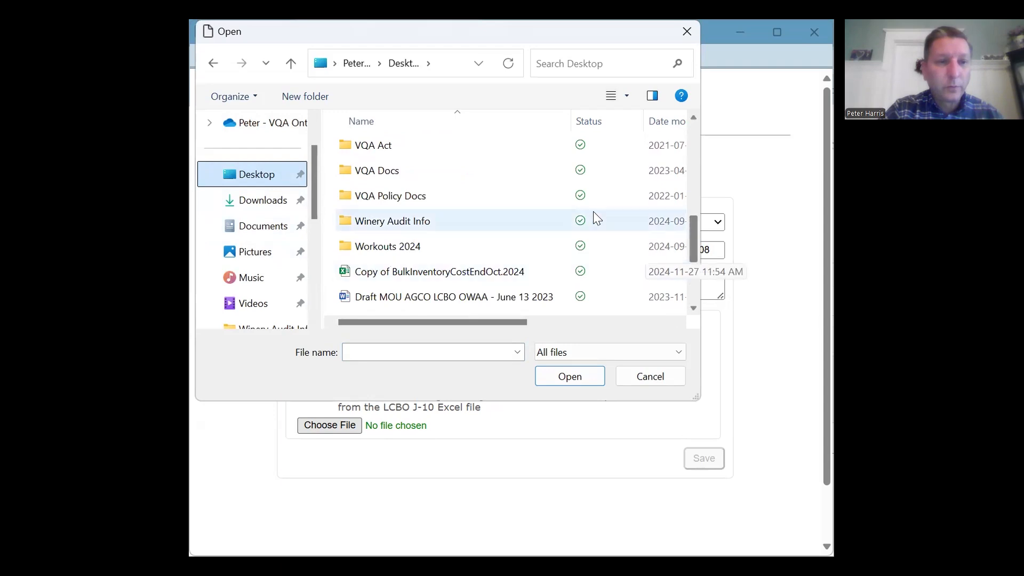
scroll(491, 230, down, 2)
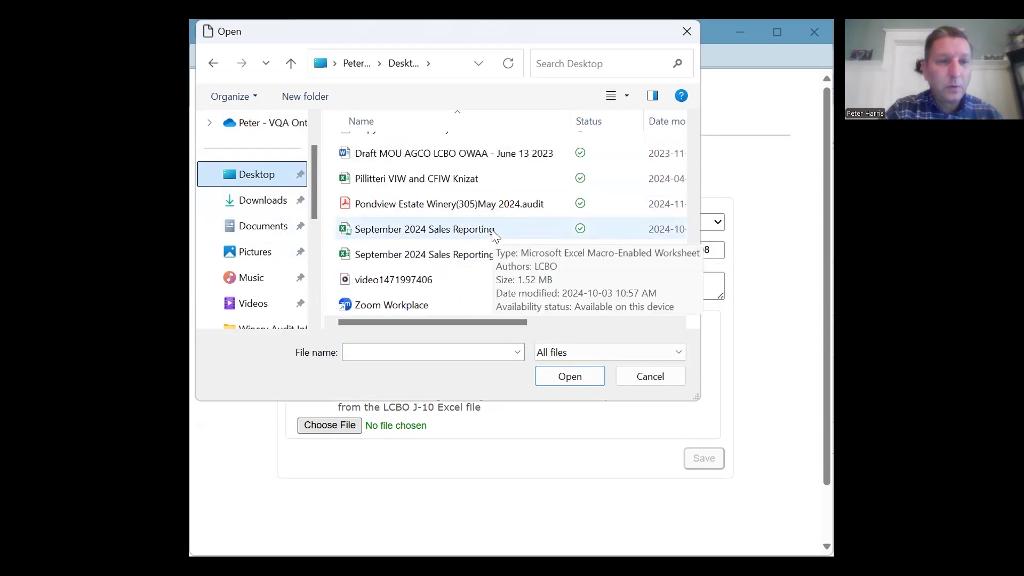
click(474, 260)
click(550, 379)
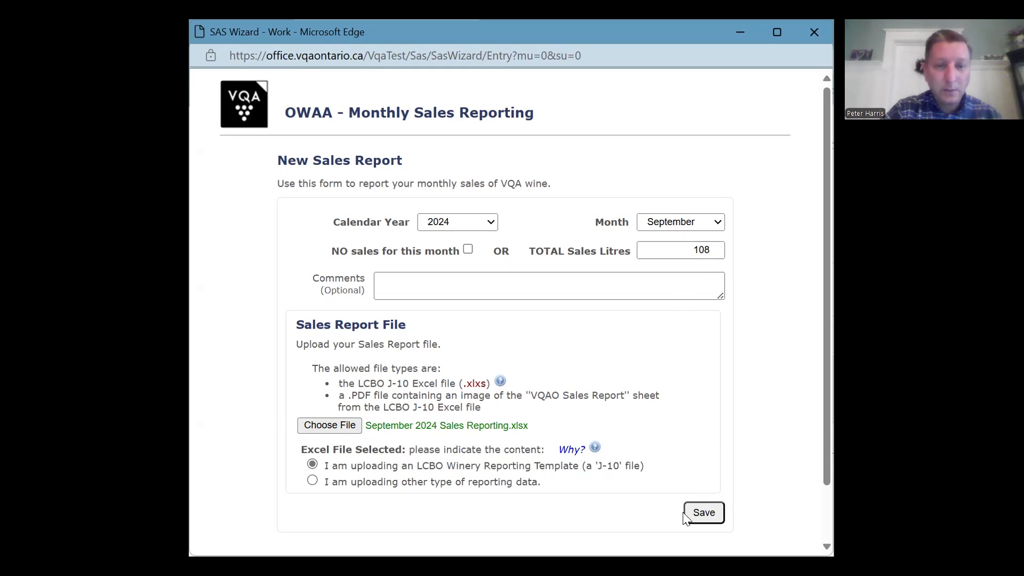
click(700, 511)
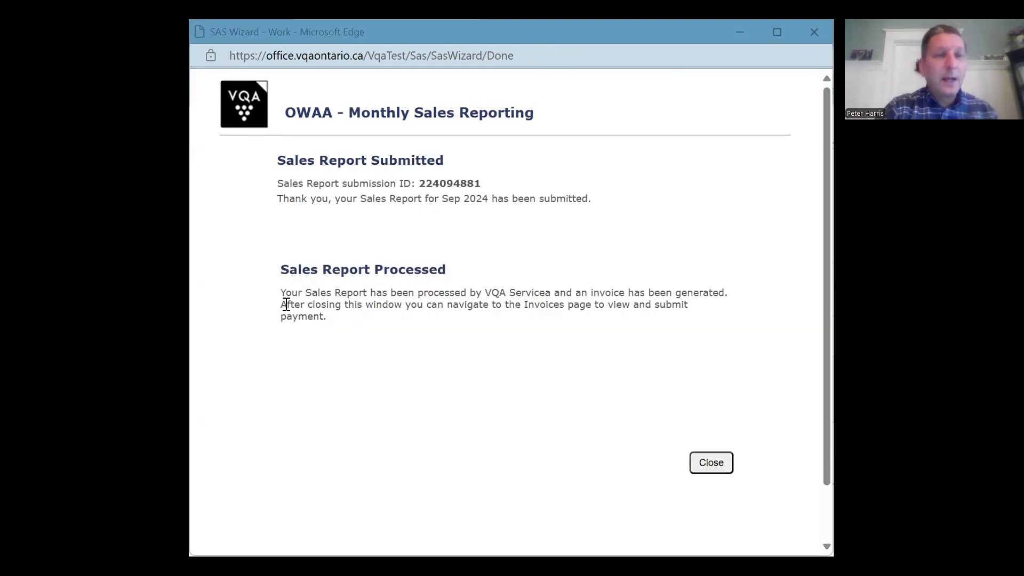
click(710, 462)
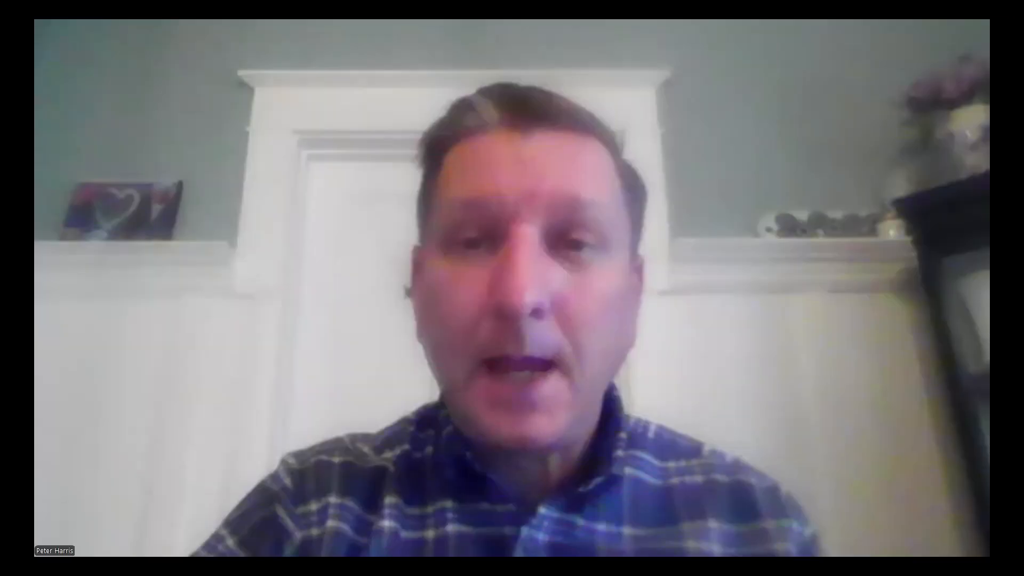